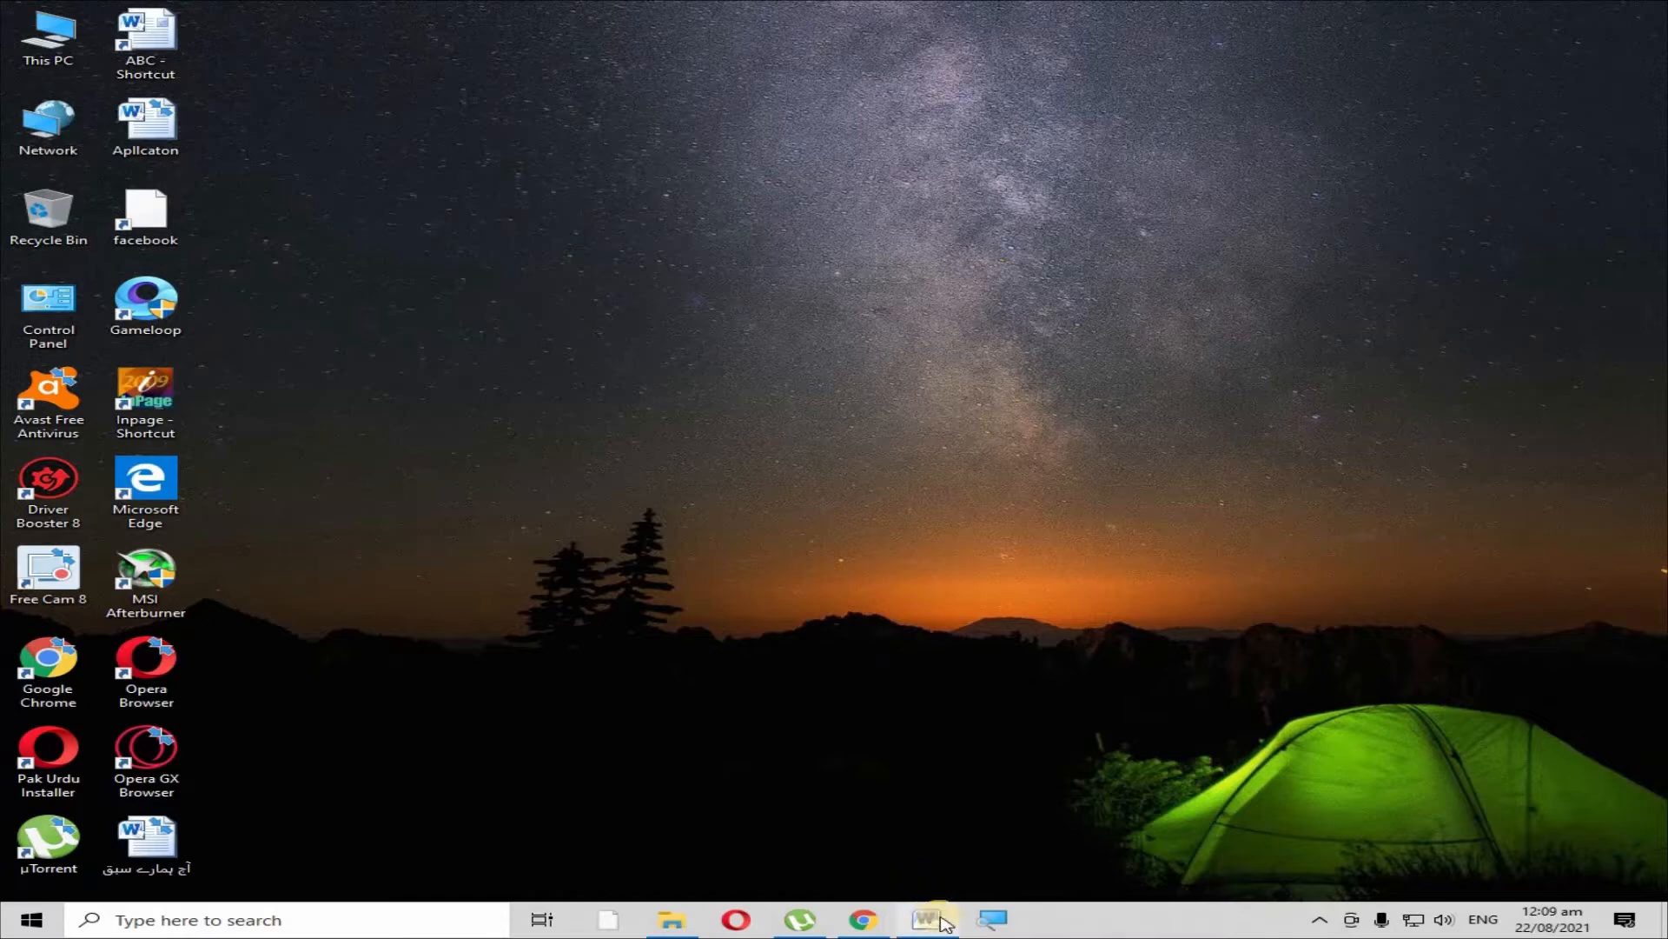
# Bring up the open Word document and look over its Urdu and English lesson text
pyautogui.click(912, 732)
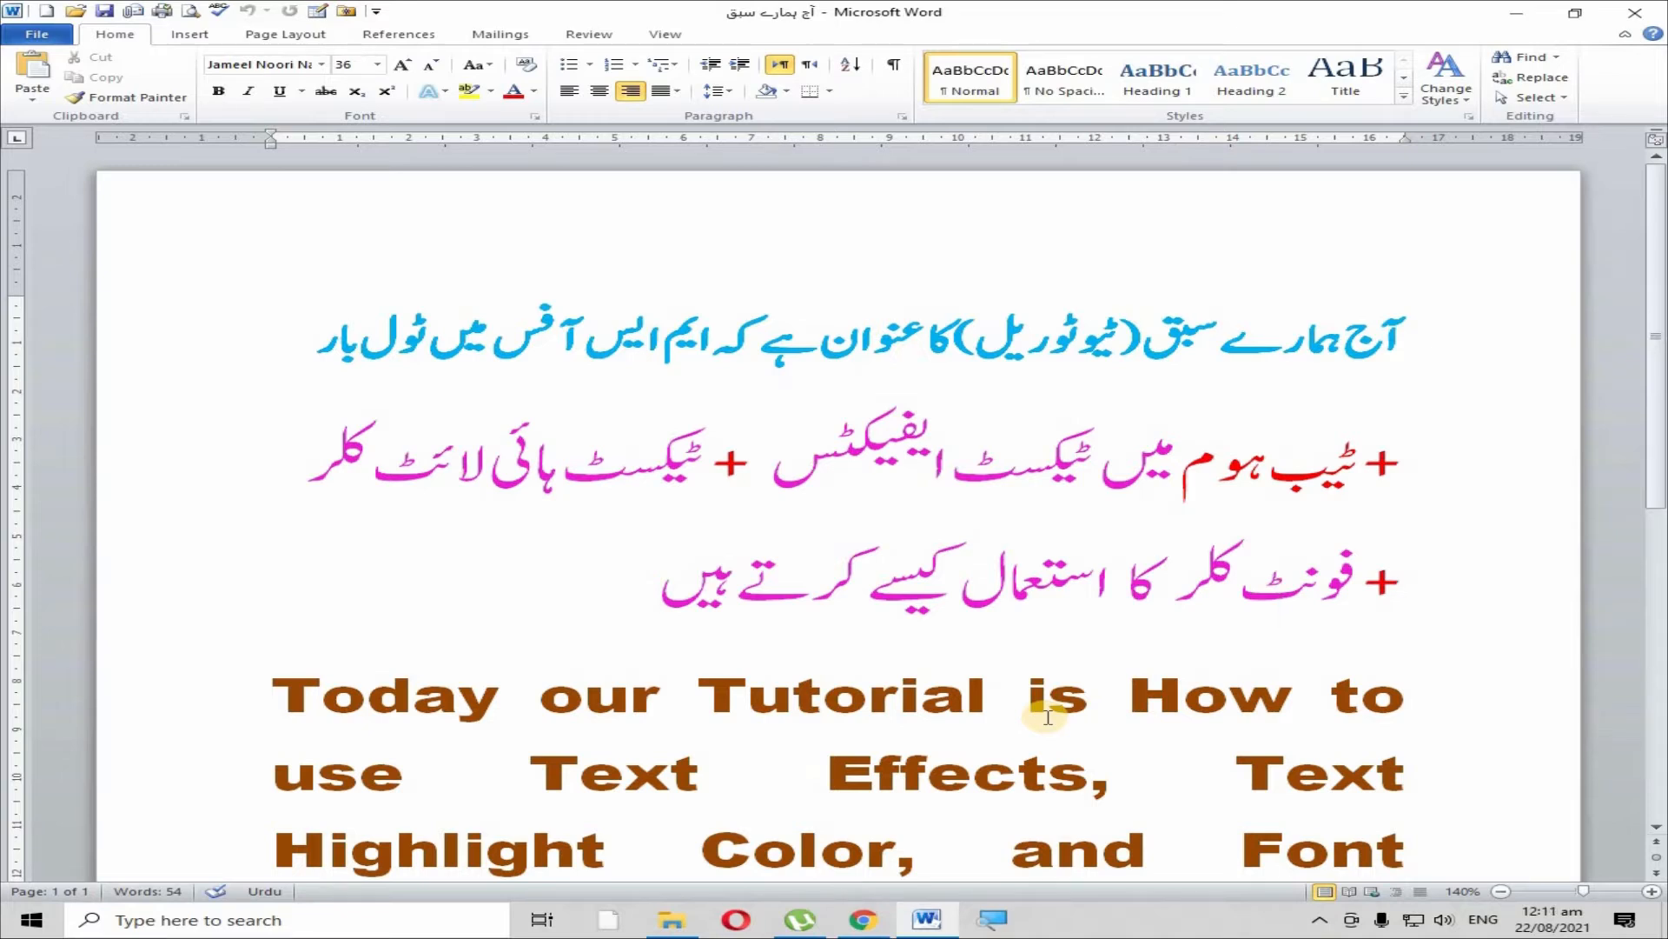
pyautogui.scroll(-3, 956, 652)
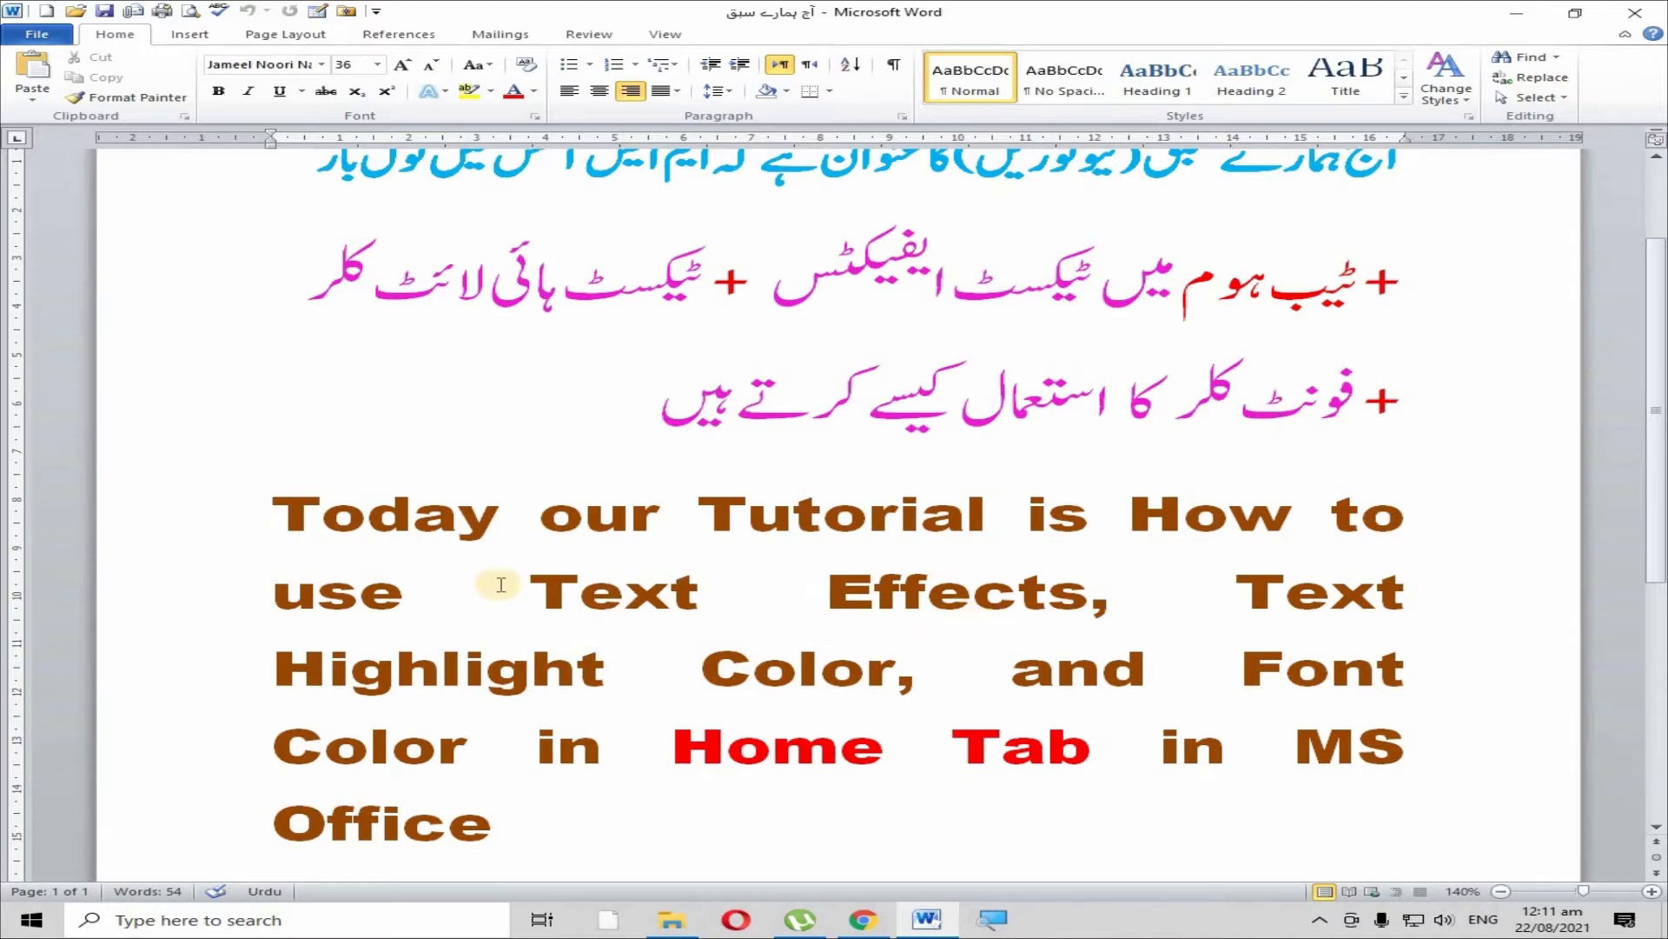
pyautogui.scroll(2, 598, 529)
pyautogui.scroll(-1, 598, 529)
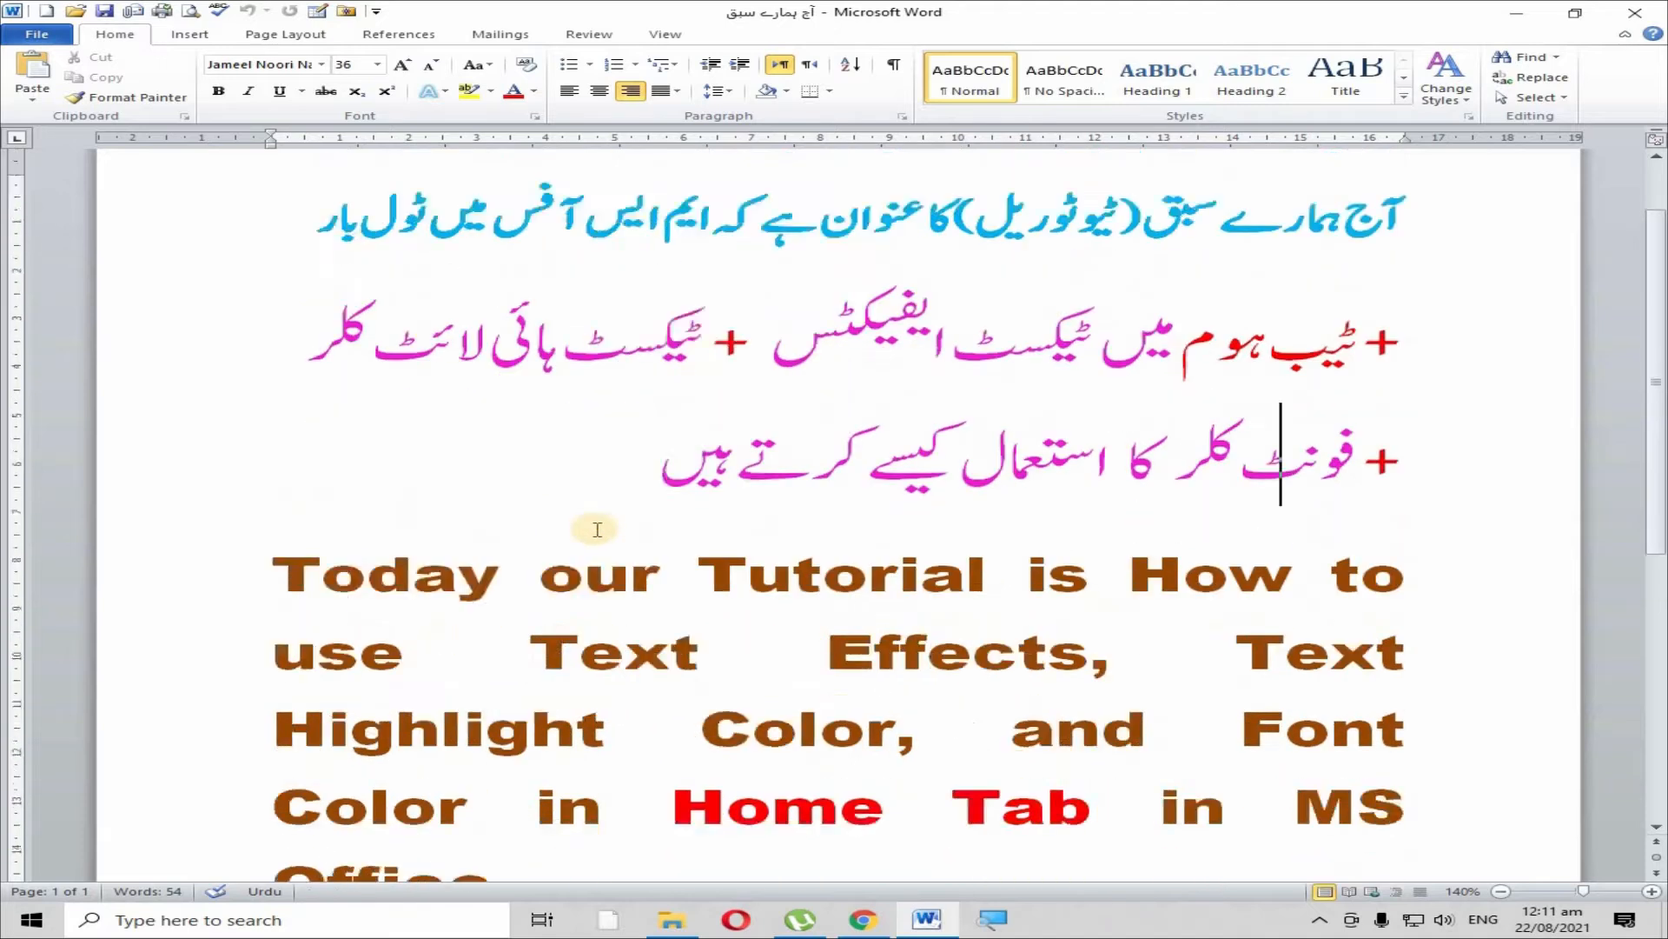
pyautogui.scroll(-1, 598, 529)
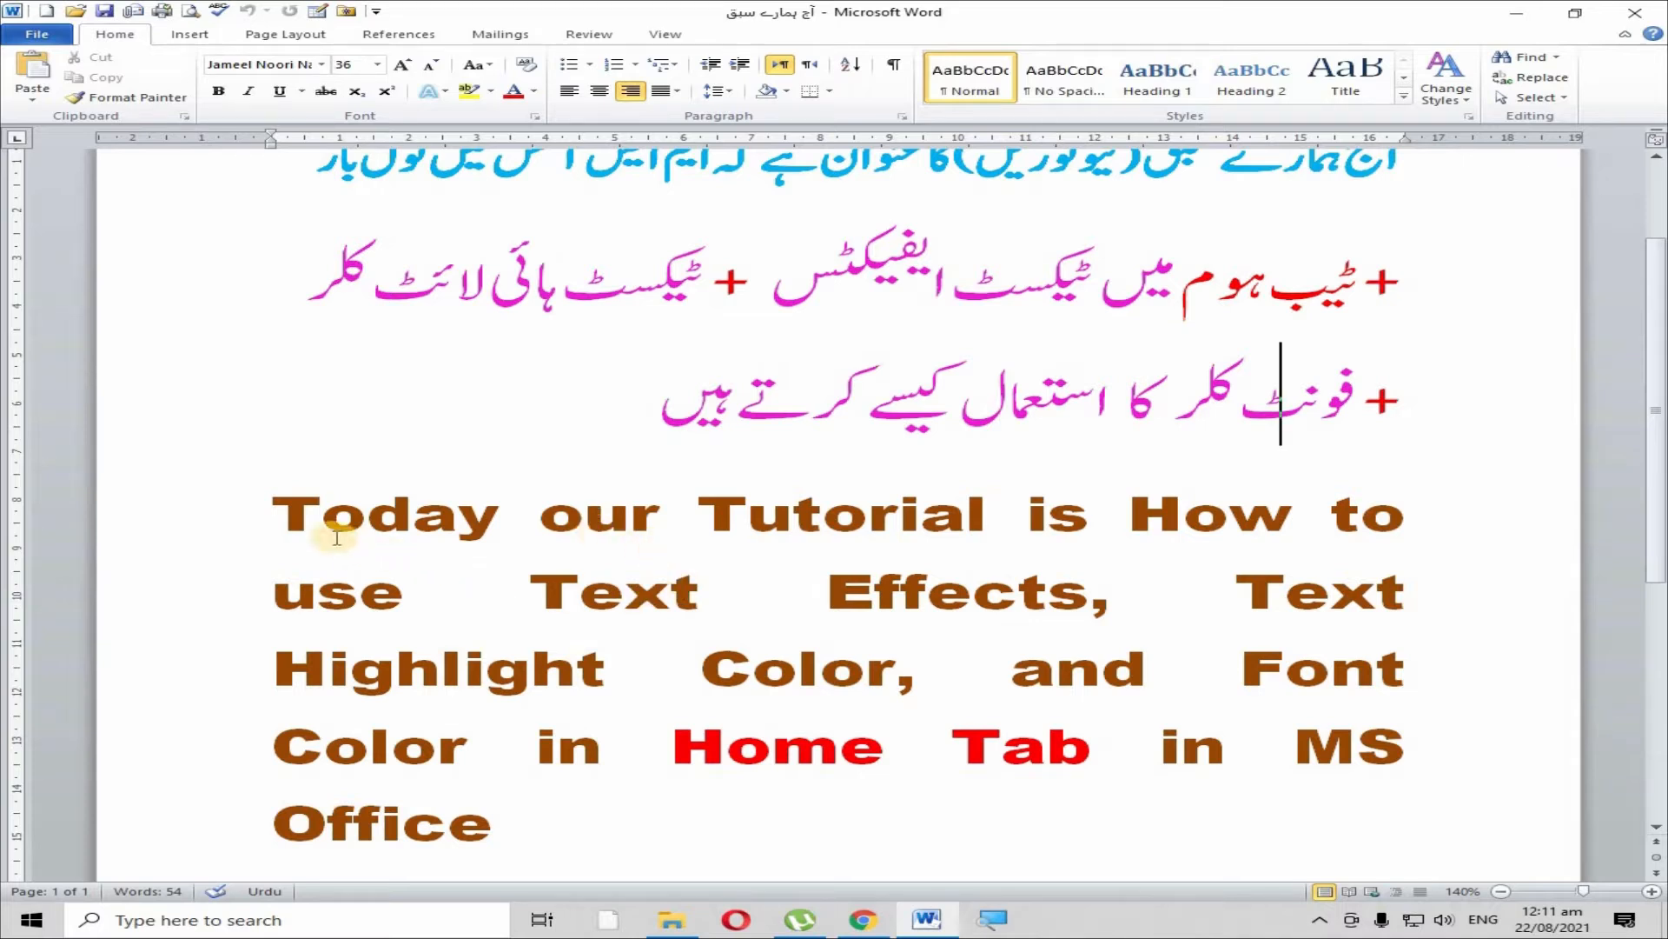
# Copy the English "Today our Tutorial is How to use Text Effects" paragraph into a new, maximized blank document
pyautogui.moveTo(278, 509); pyautogui.dragTo(630, 821)
pyautogui.hotkey('ctrl', 'c')
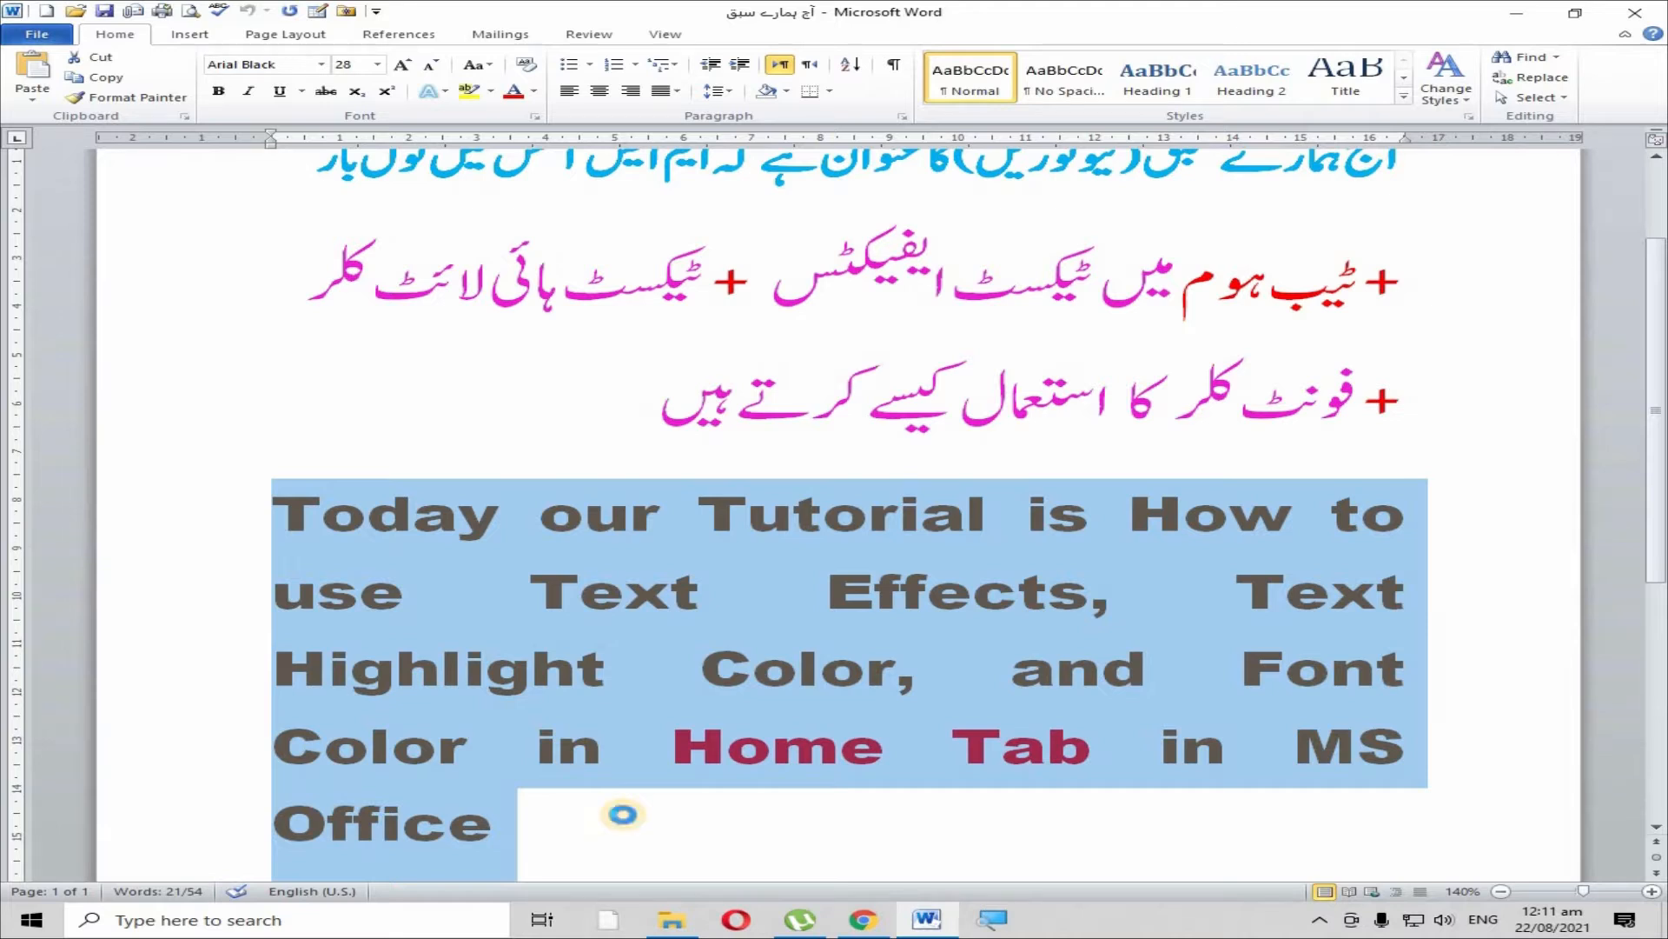
pyautogui.click(630, 821)
pyautogui.hotkey('ctrl', 'n')
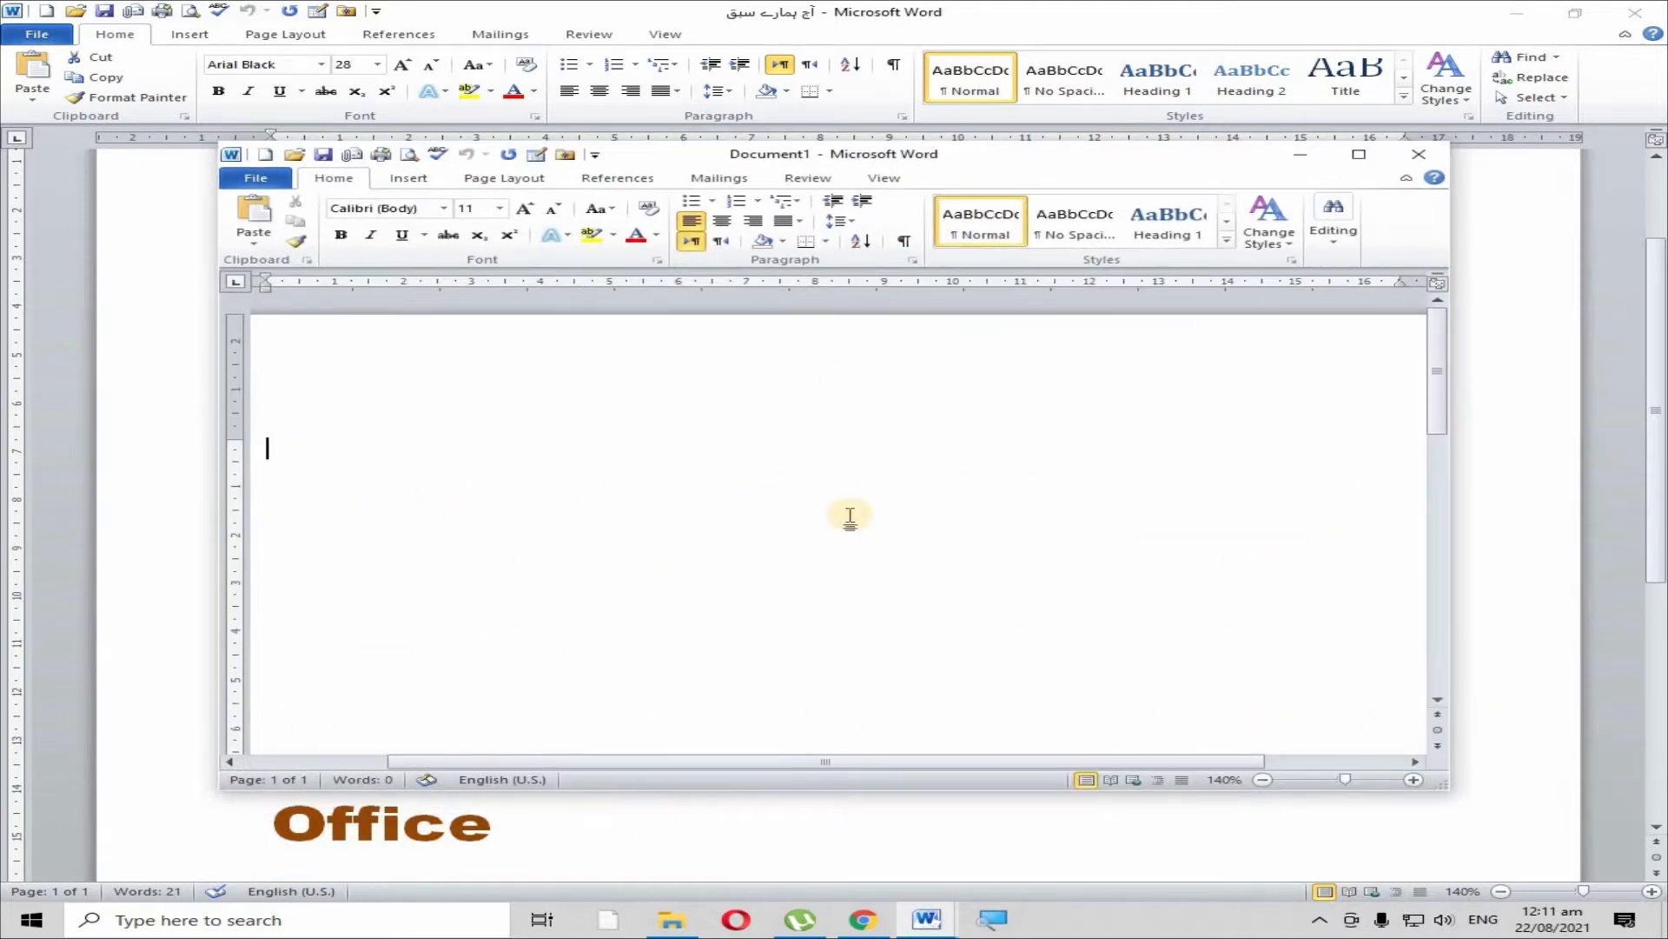
pyautogui.click(1368, 158)
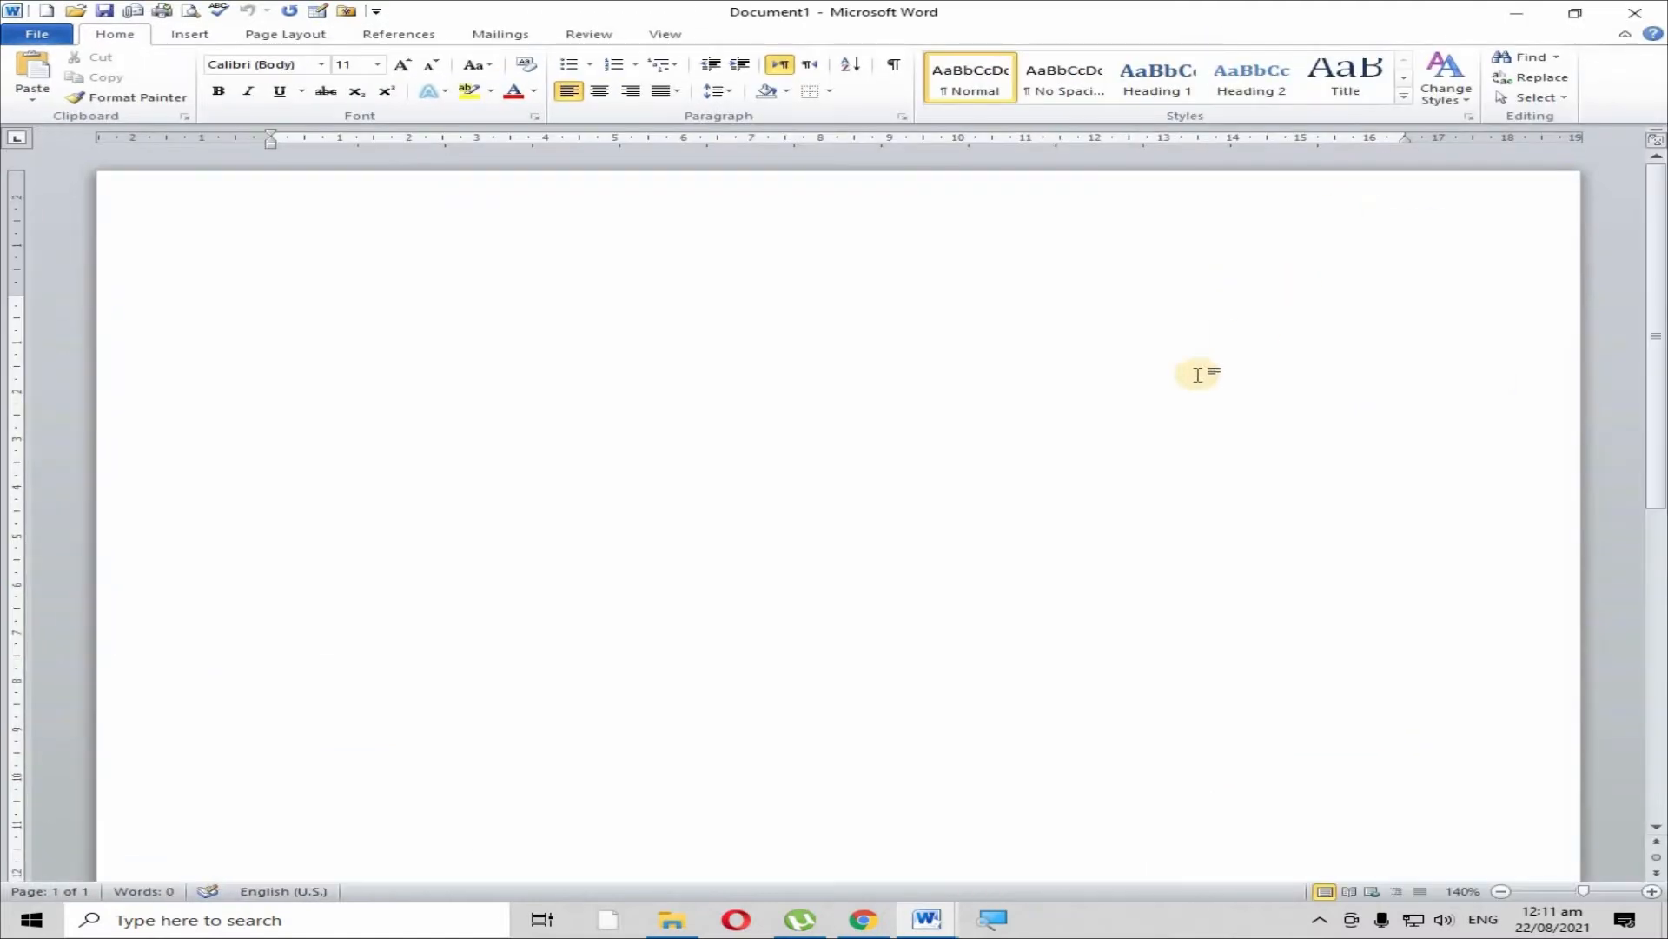
pyautogui.hotkey('ctrl', 'v')
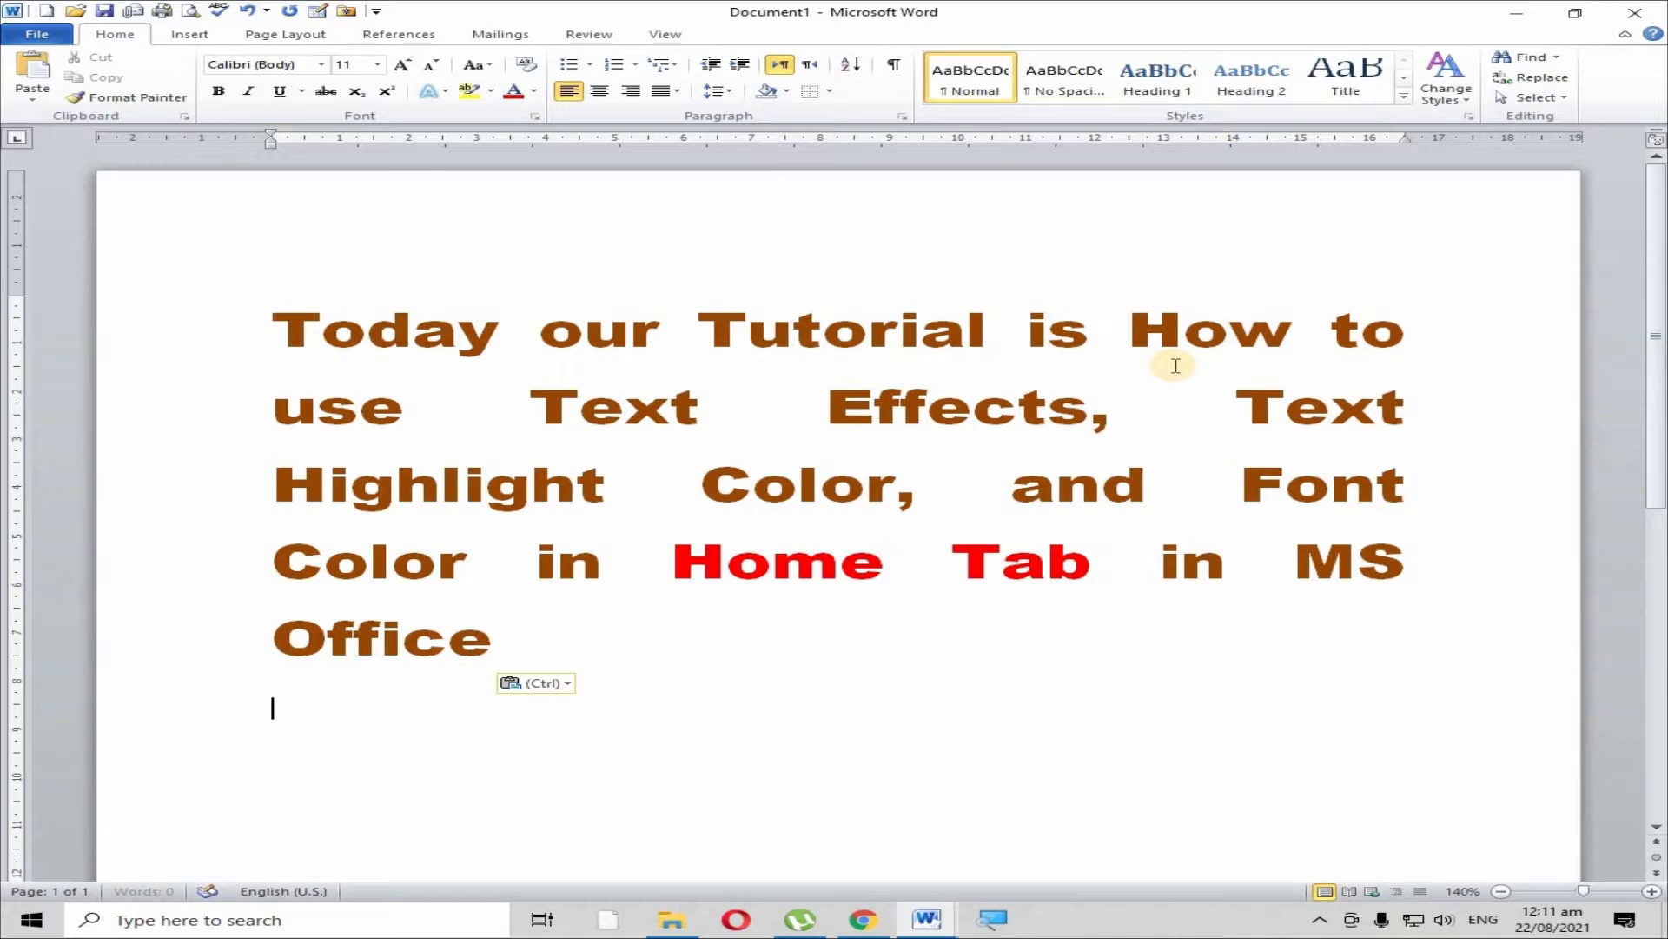
# Set the font color of the whole pasted paragraph to Automatic
pyautogui.click(296, 331)
pyautogui.moveTo(295, 331); pyautogui.dragTo(637, 599)
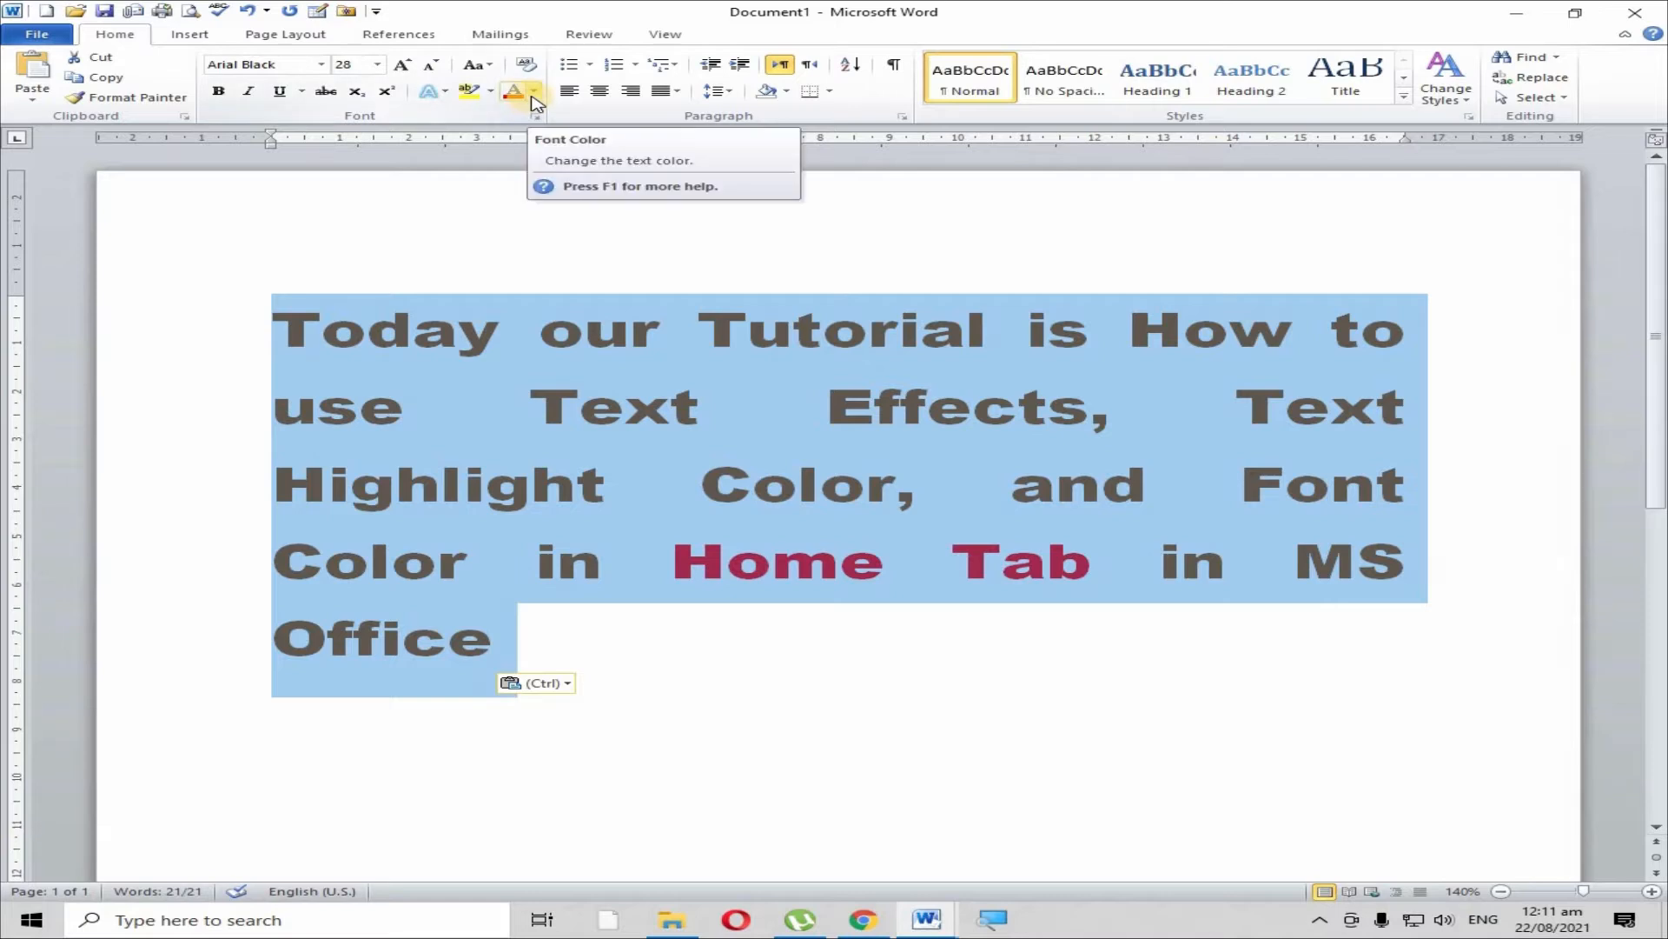
pyautogui.click(533, 102)
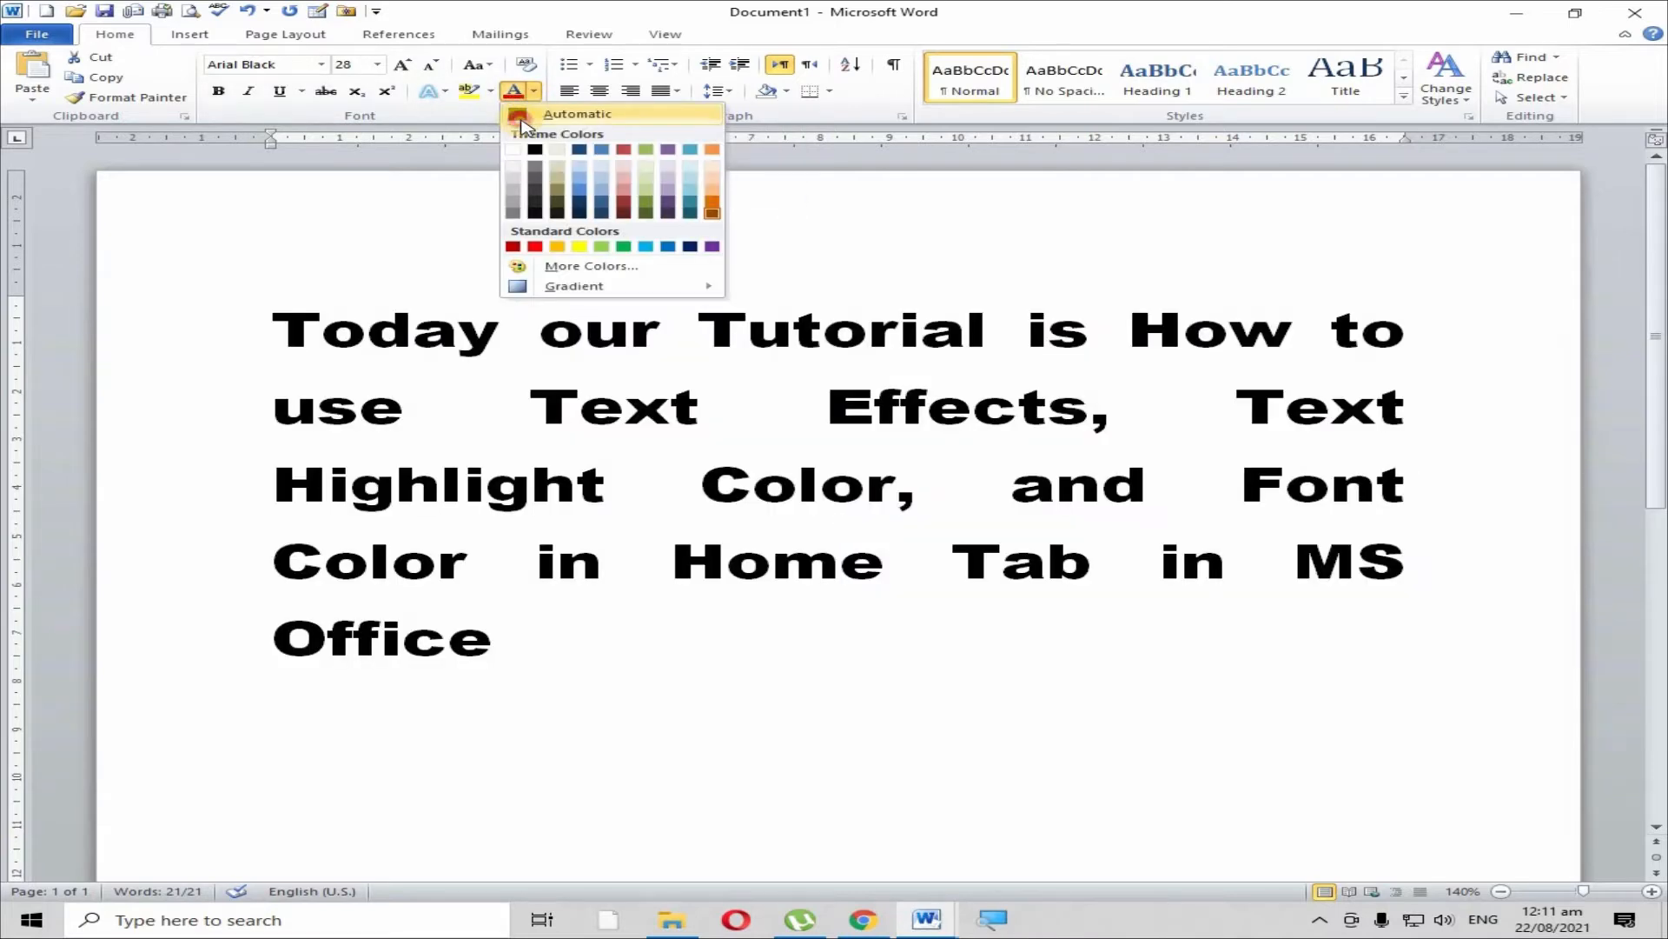
pyautogui.click(556, 111)
pyautogui.click(637, 657)
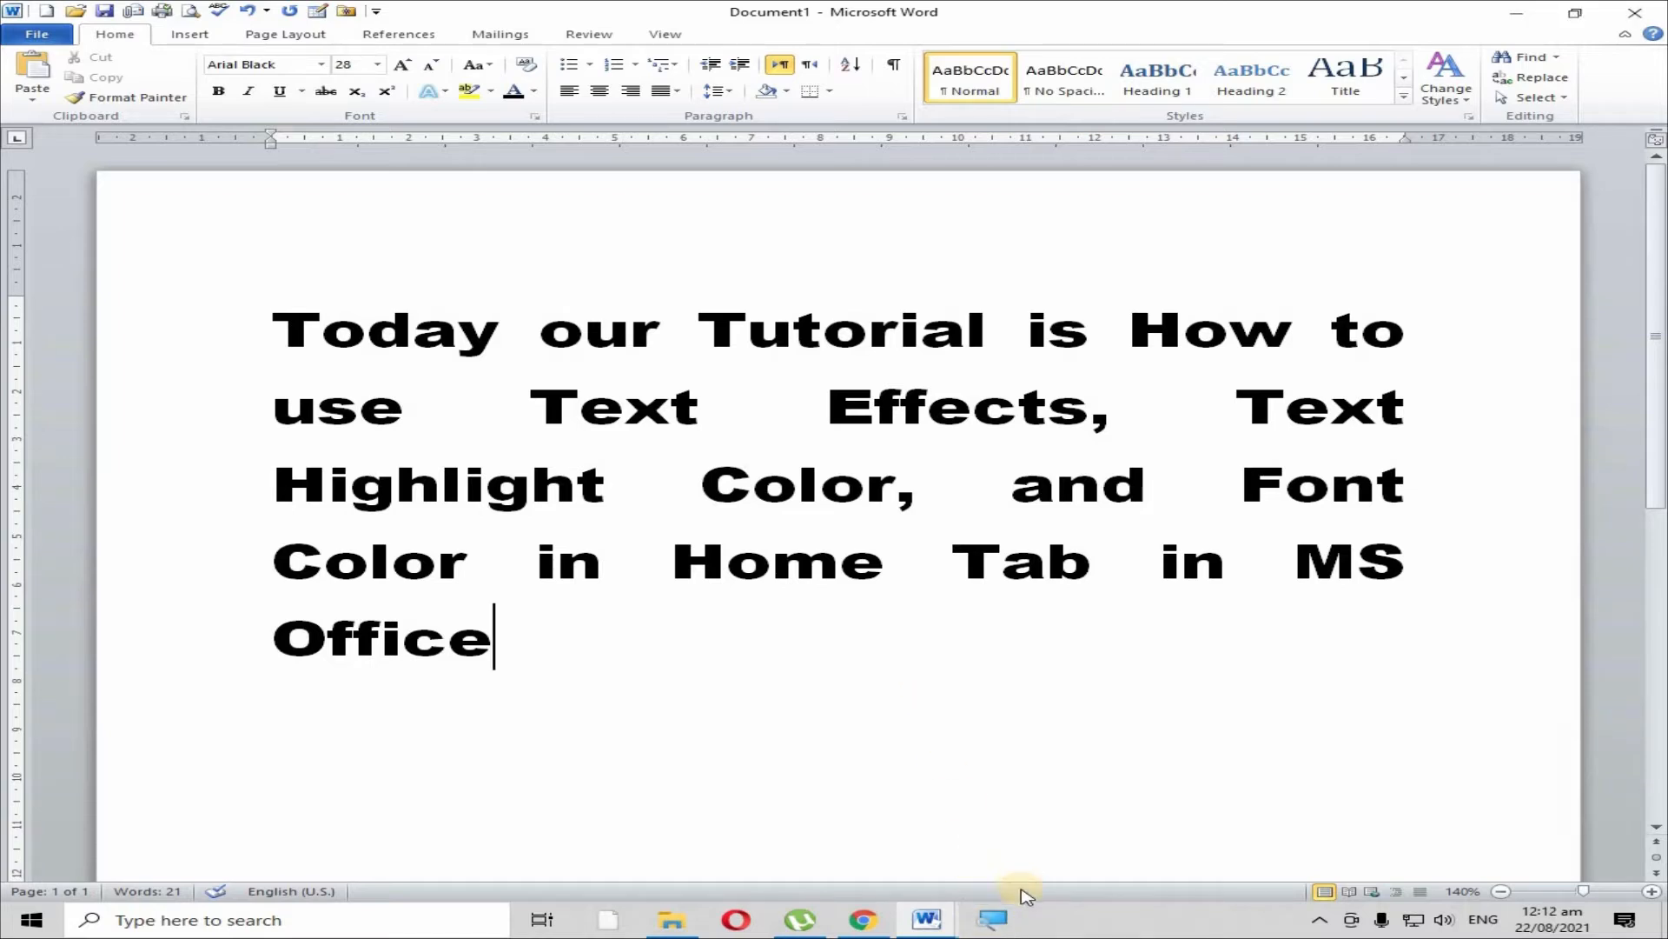
# Enlarge the screen to 200% with the Magnifier lens, and close the Magnifier
pyautogui.click(997, 917)
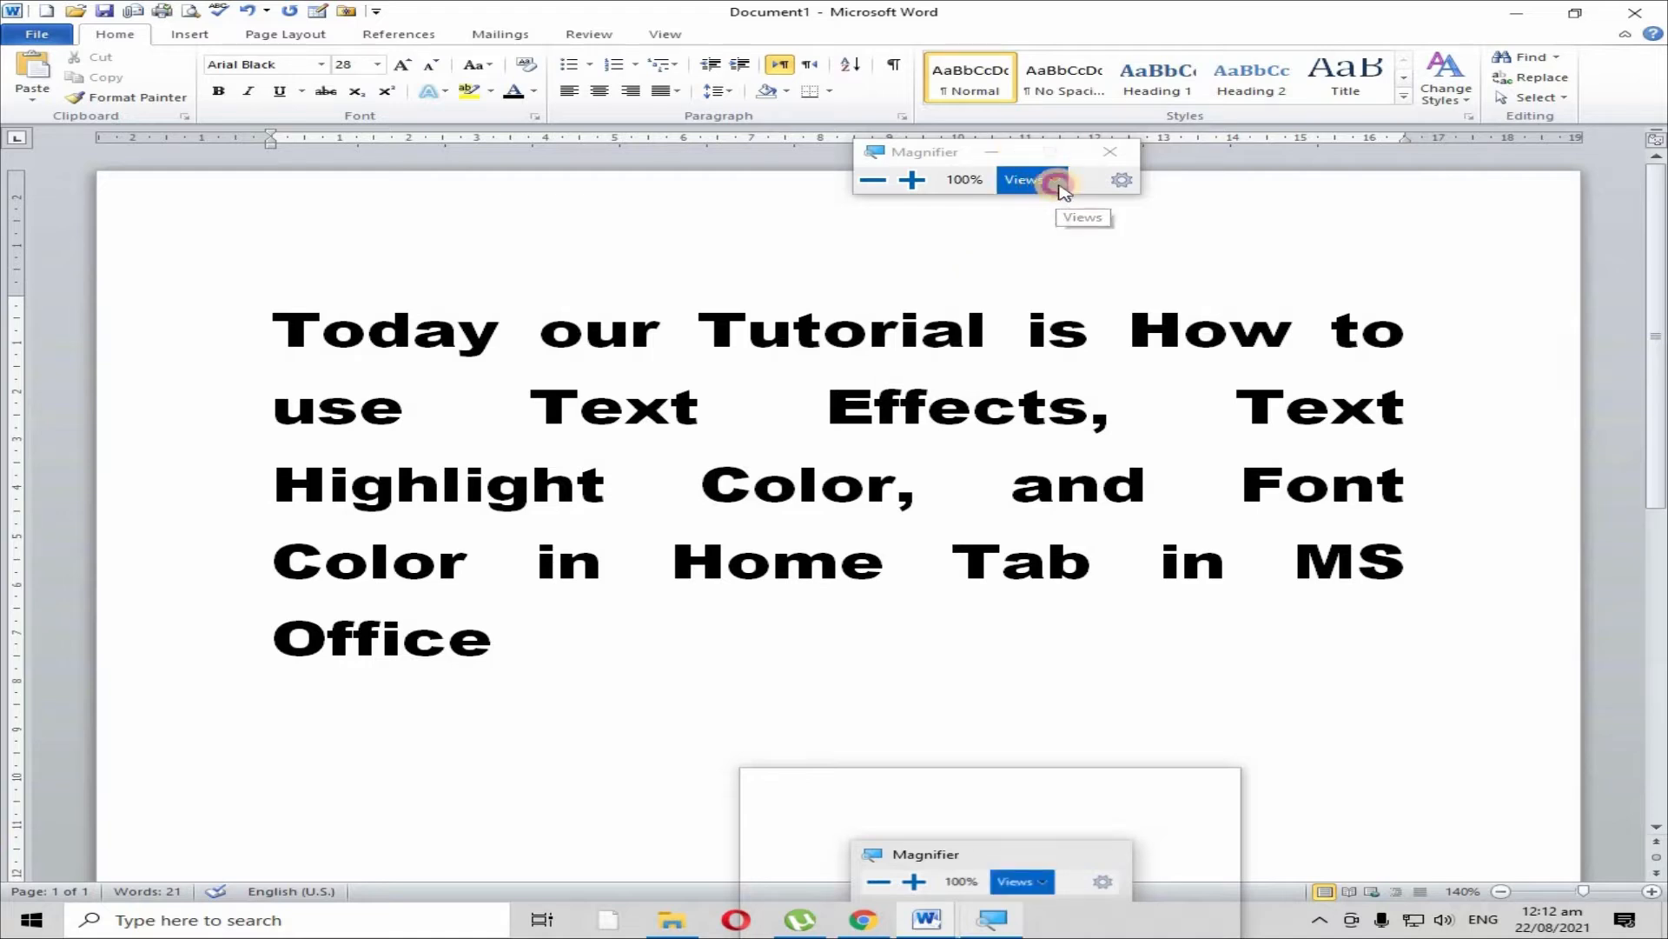
pyautogui.click(1055, 180)
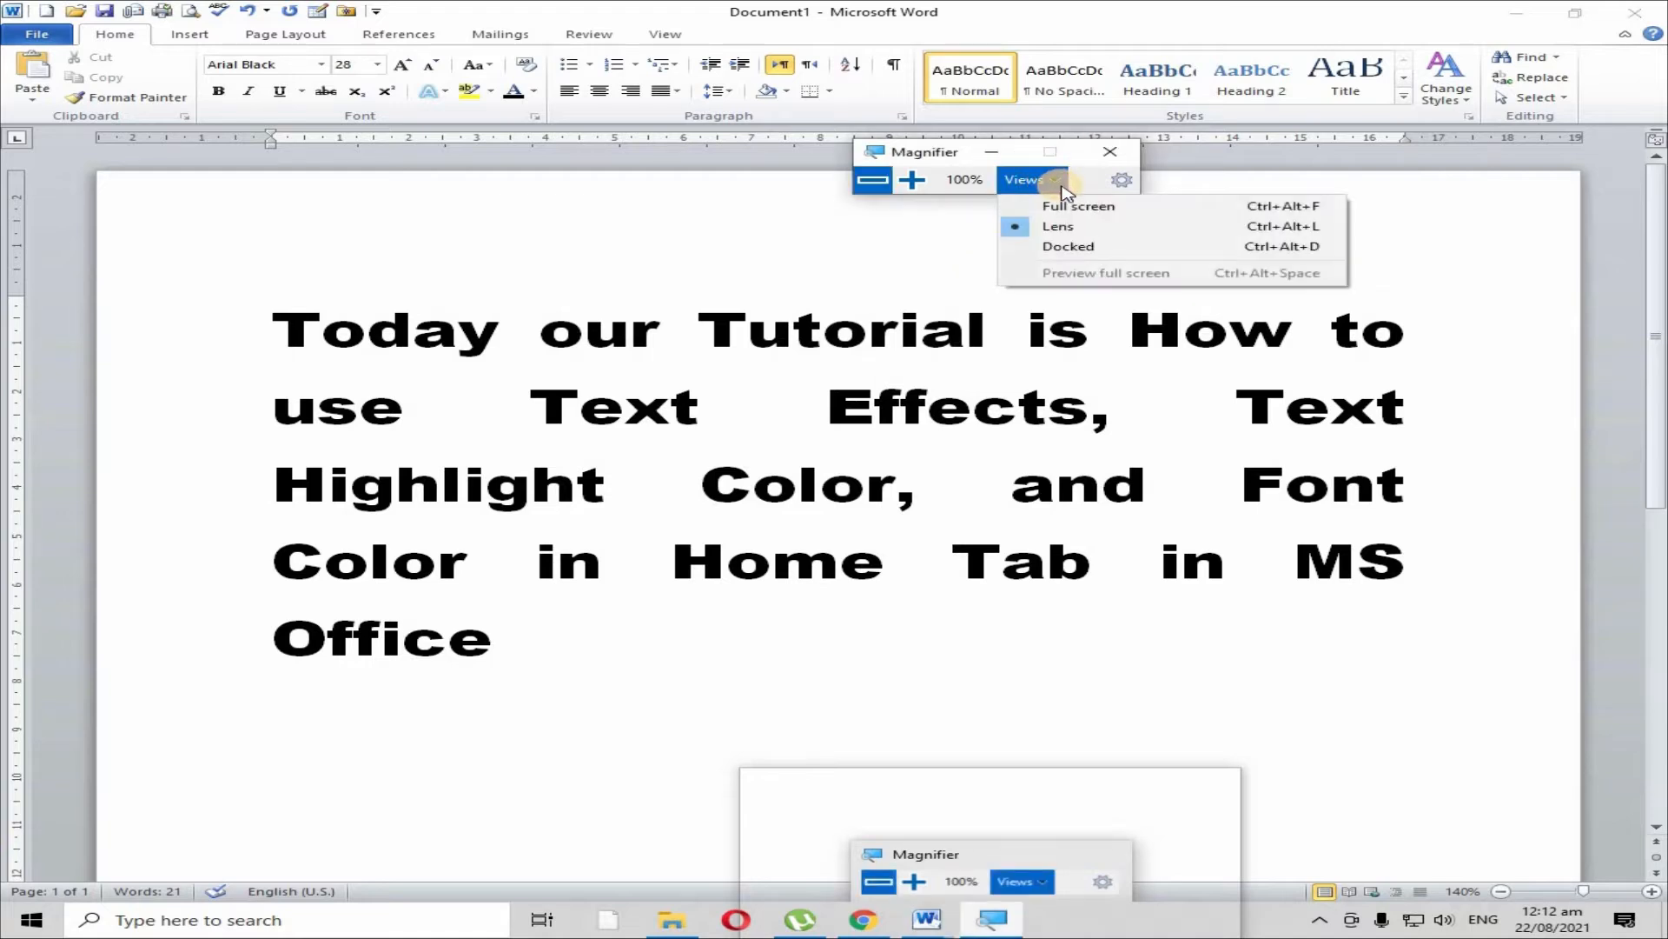
pyautogui.click(749, 239)
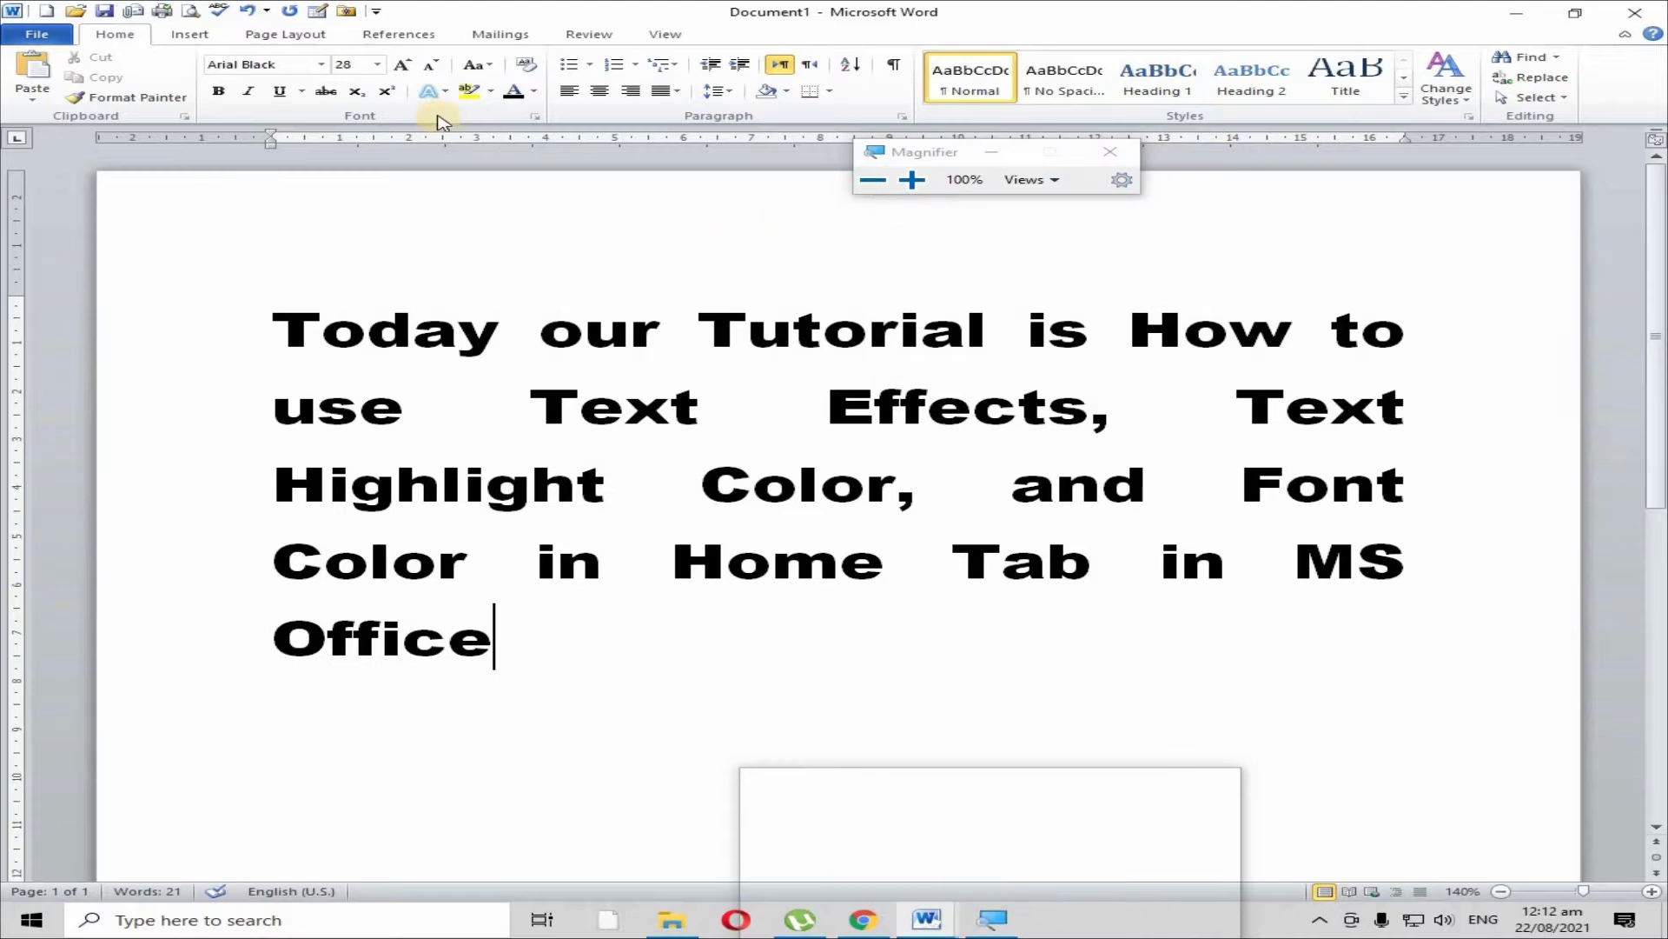
pyautogui.click(911, 180)
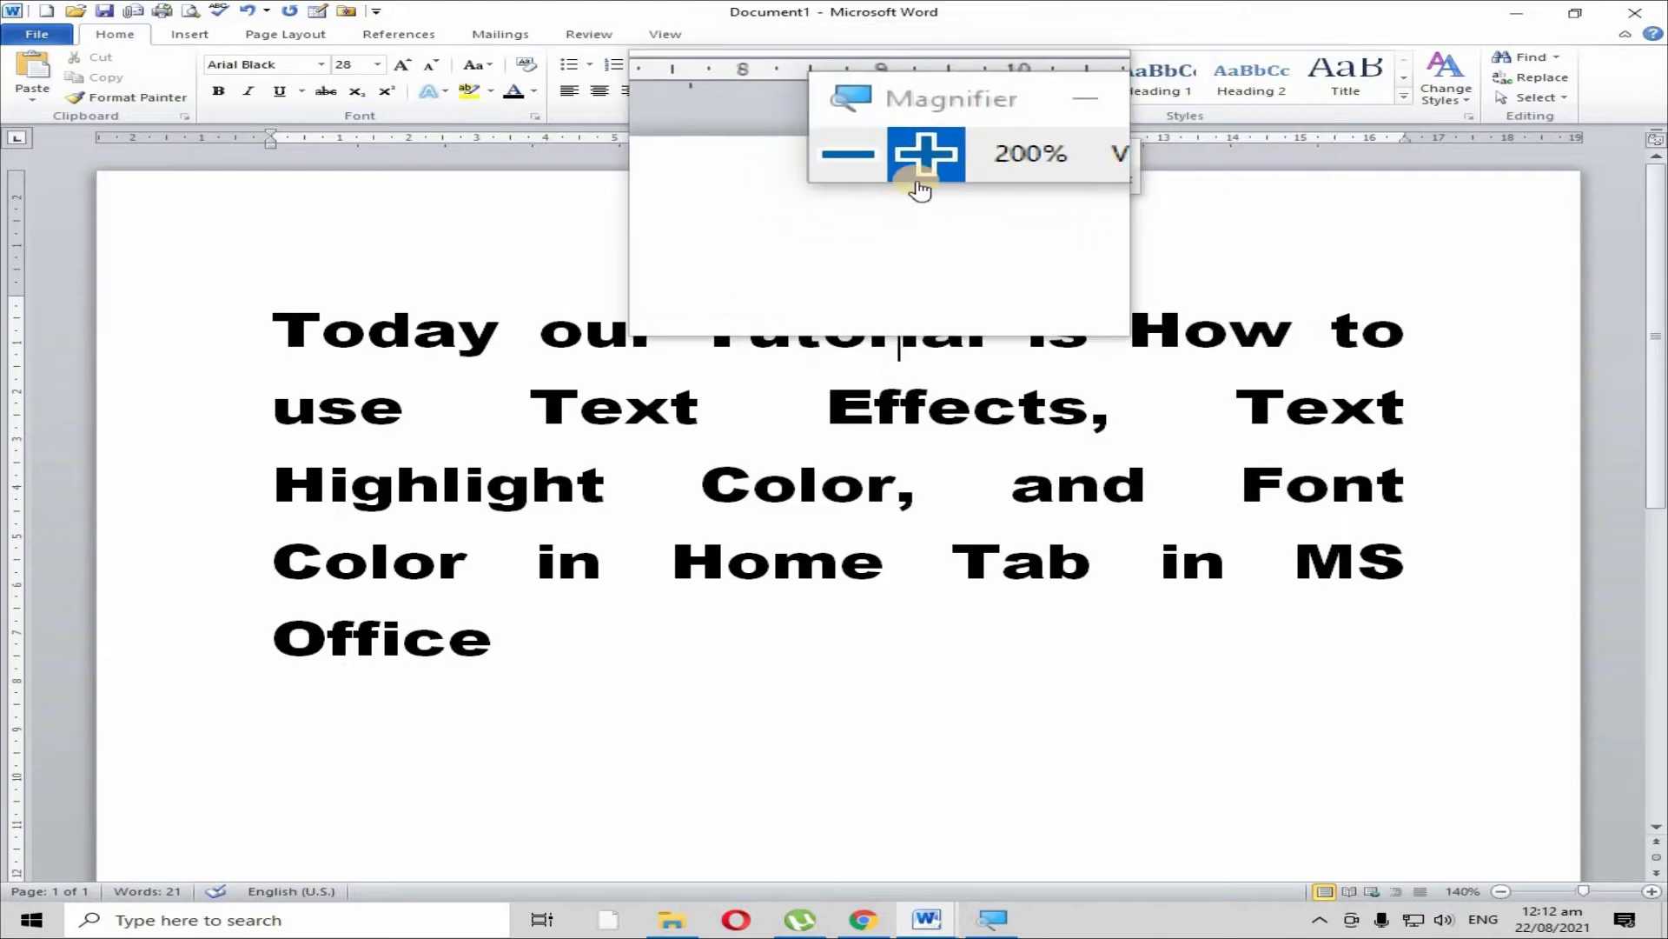
pyautogui.click(1111, 155)
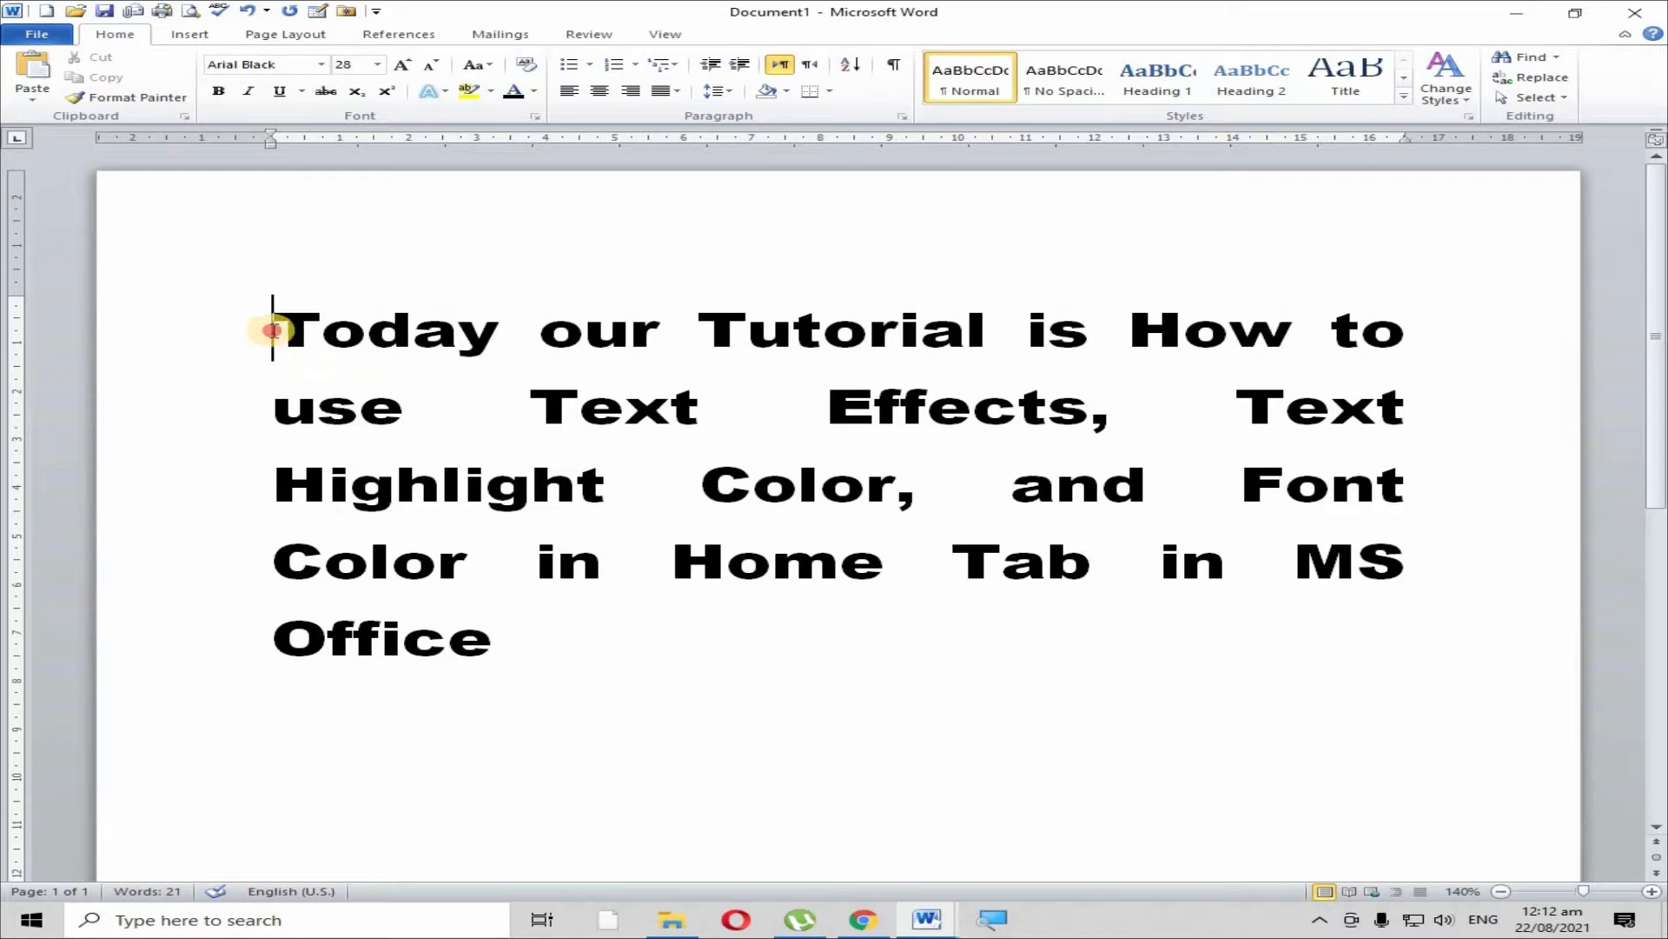
# Apply a standard red text-effect outline to the first line, "Today our Tutorial is How to"
pyautogui.moveTo(272, 330); pyautogui.dragTo(1380, 345)
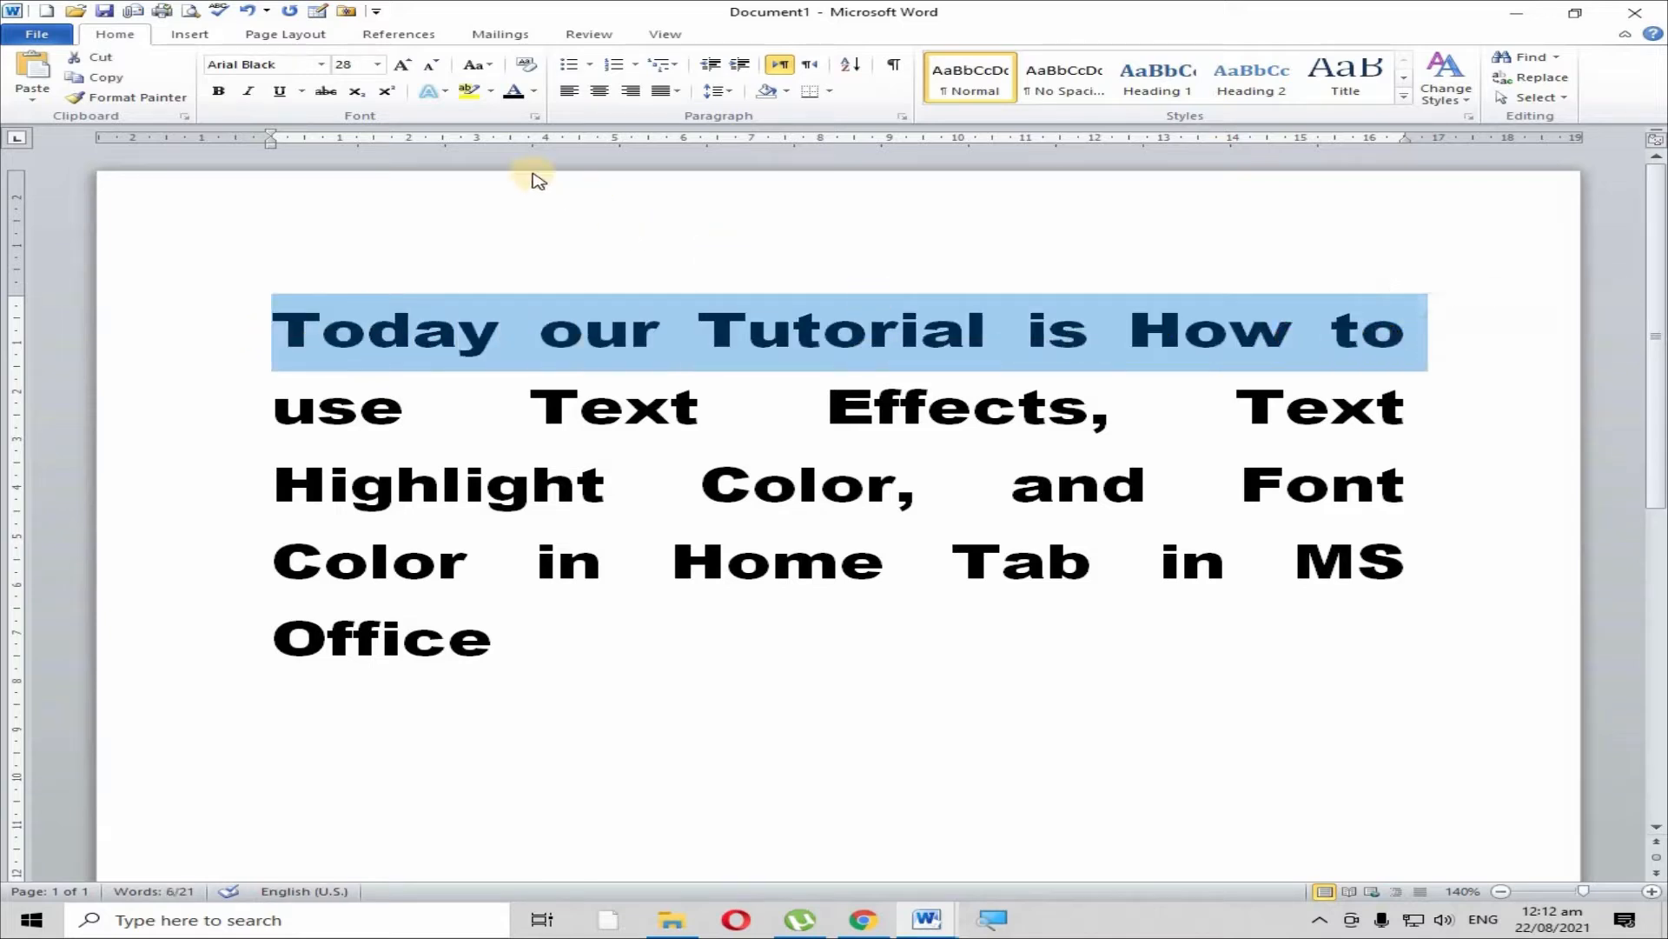
pyautogui.click(445, 100)
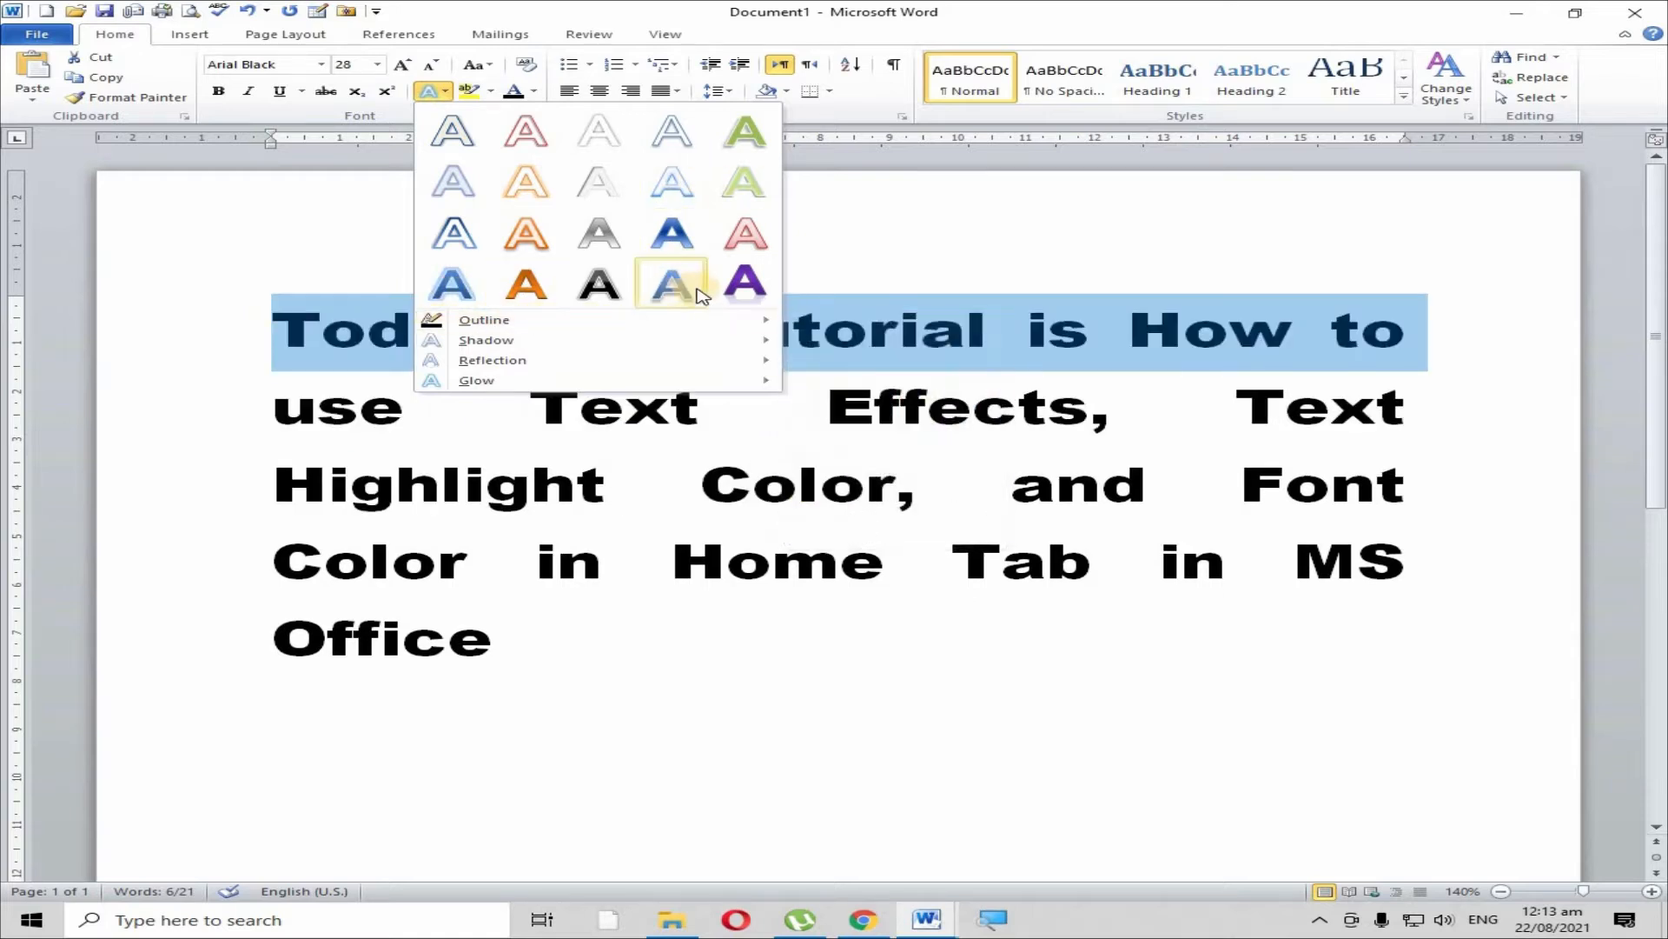
pyautogui.moveTo(706, 319)
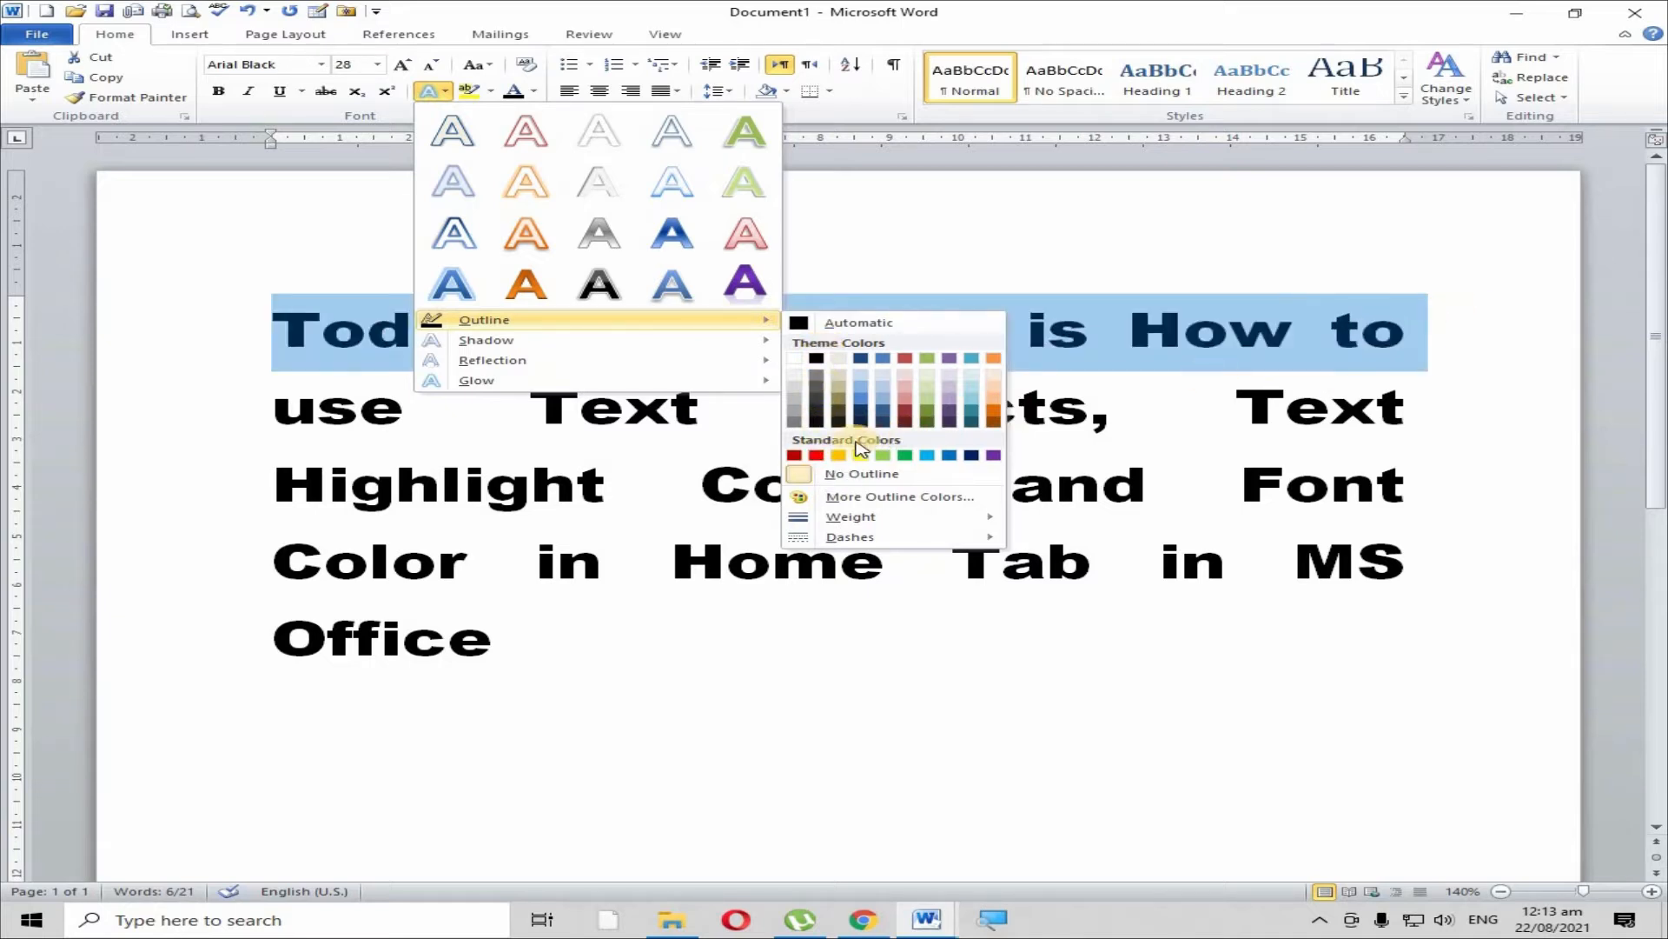
pyautogui.click(818, 456)
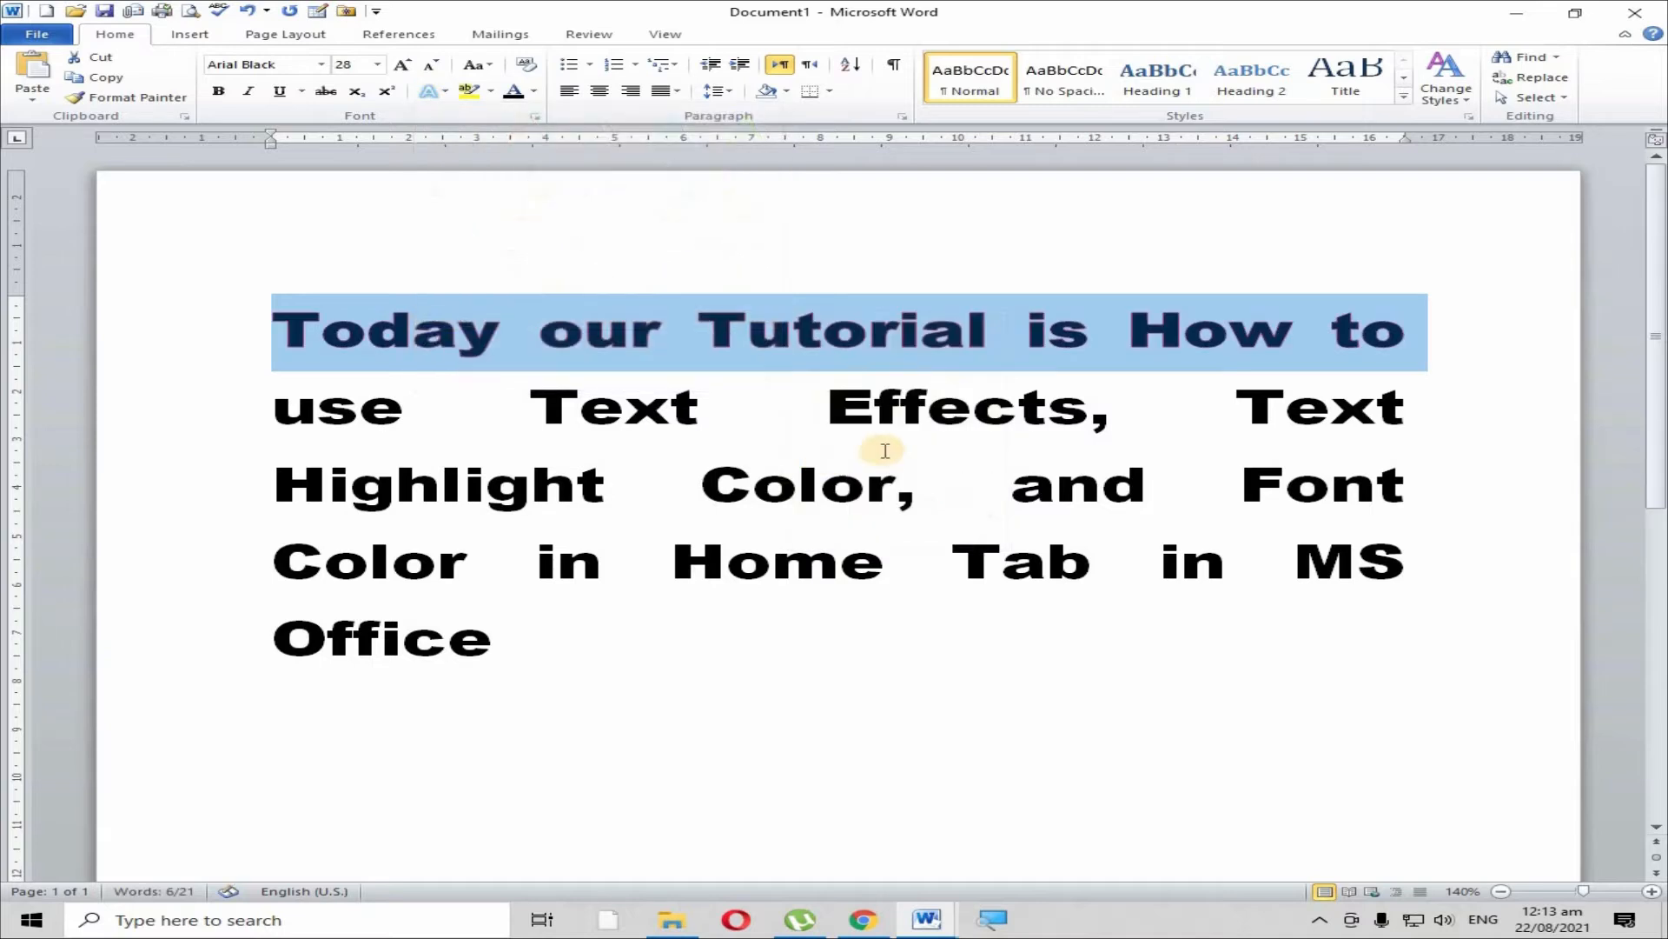
pyautogui.click(1156, 334)
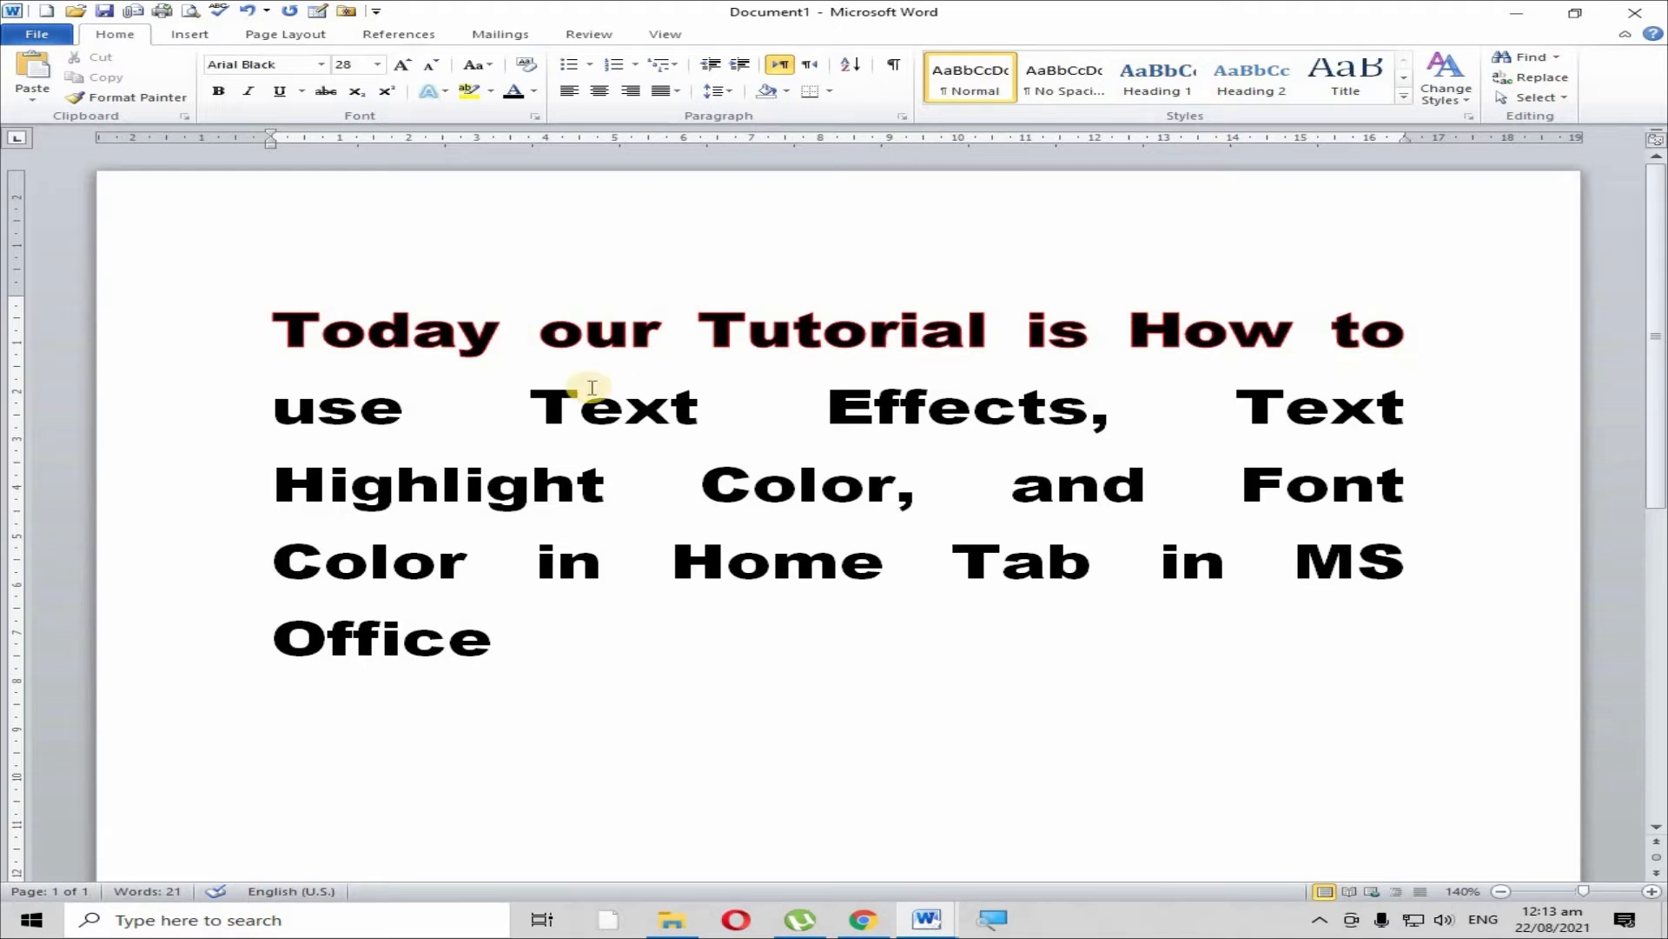
# Change the text outline of the first line to standard yellow
pyautogui.moveTo(275, 331); pyautogui.dragTo(1399, 339)
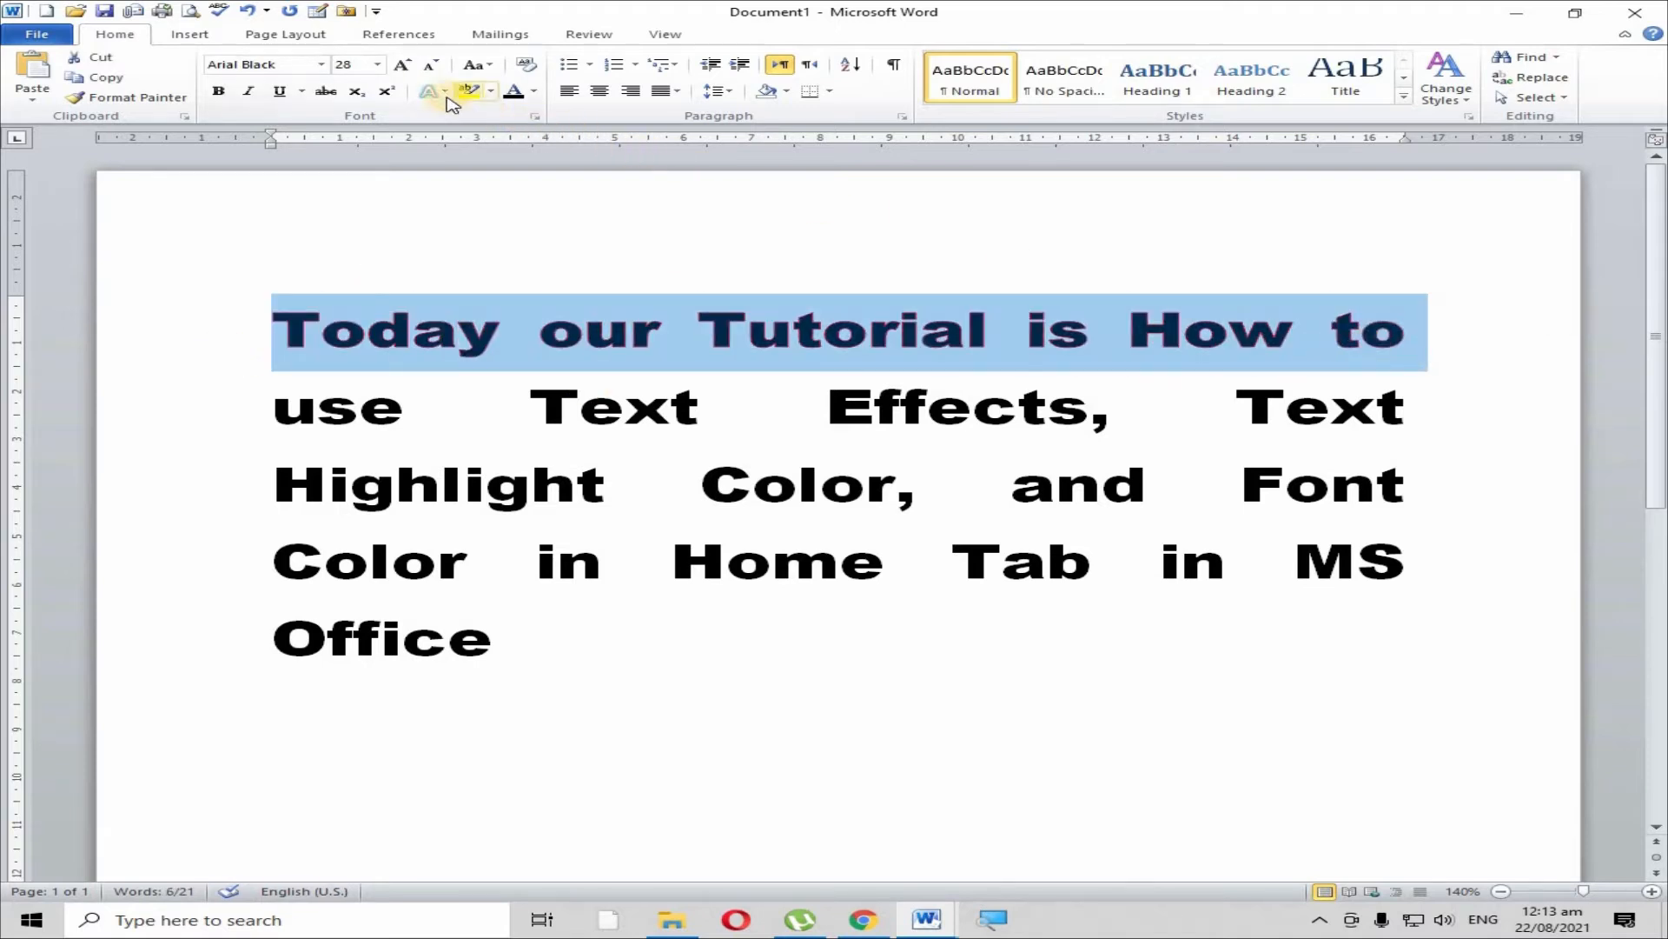
pyautogui.click(445, 92)
pyautogui.moveTo(492, 327)
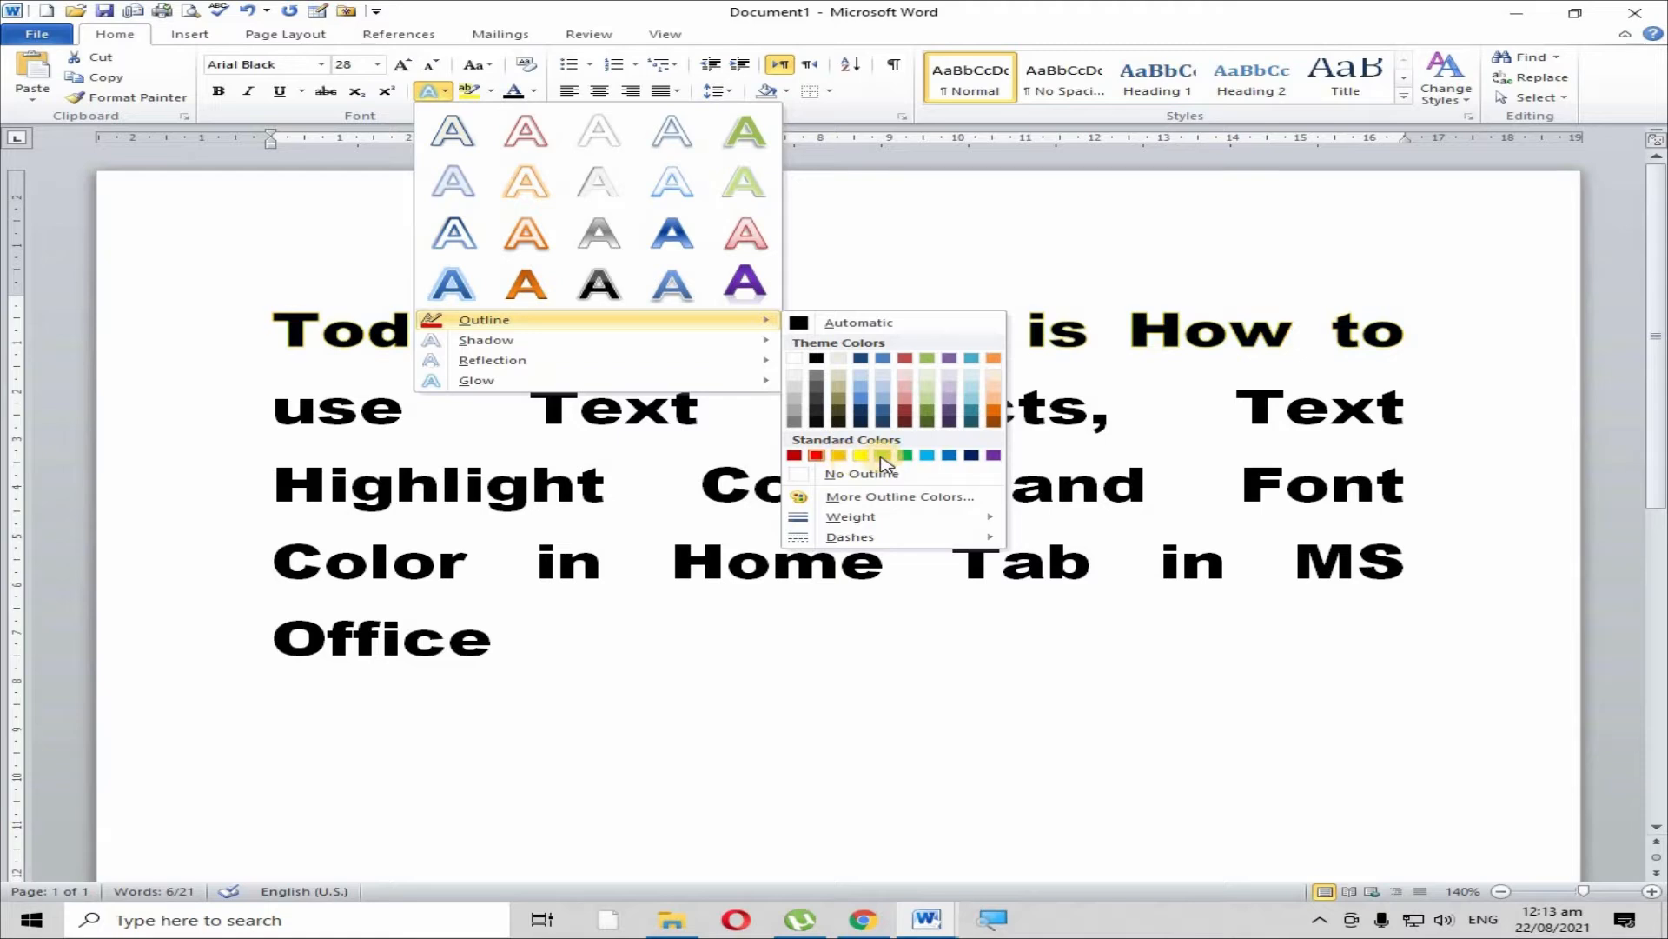
pyautogui.click(841, 457)
# Apply a standard red text outline to the word "and" in the third line
pyautogui.click(1083, 479)
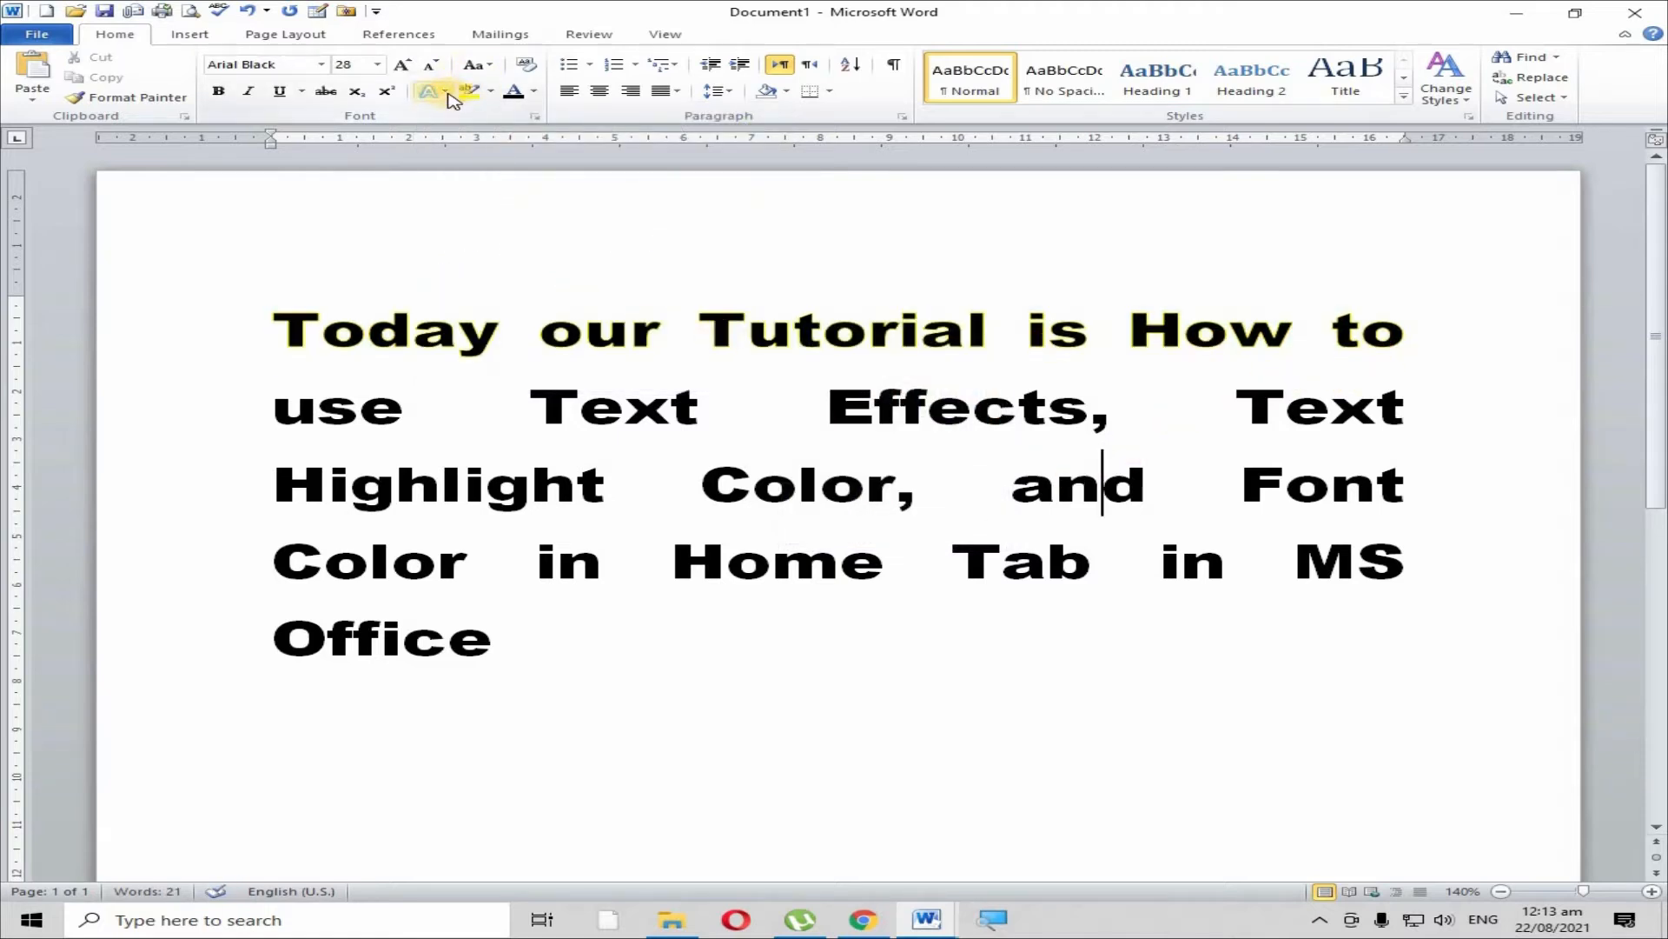
pyautogui.click(432, 90)
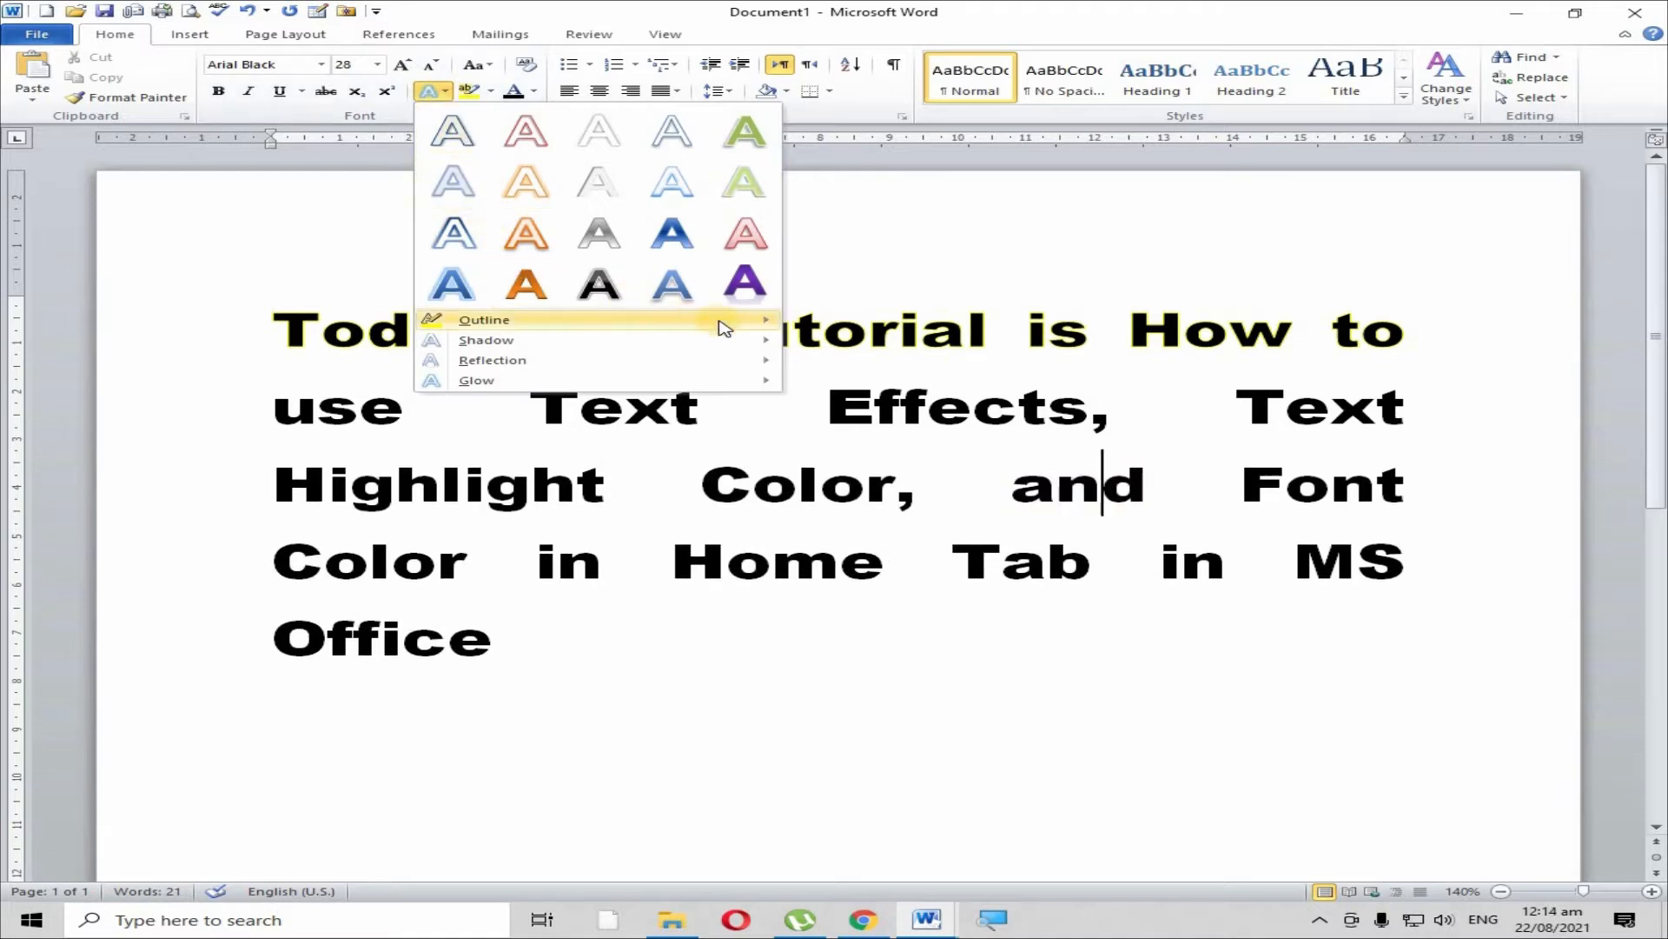
pyautogui.moveTo(609, 320)
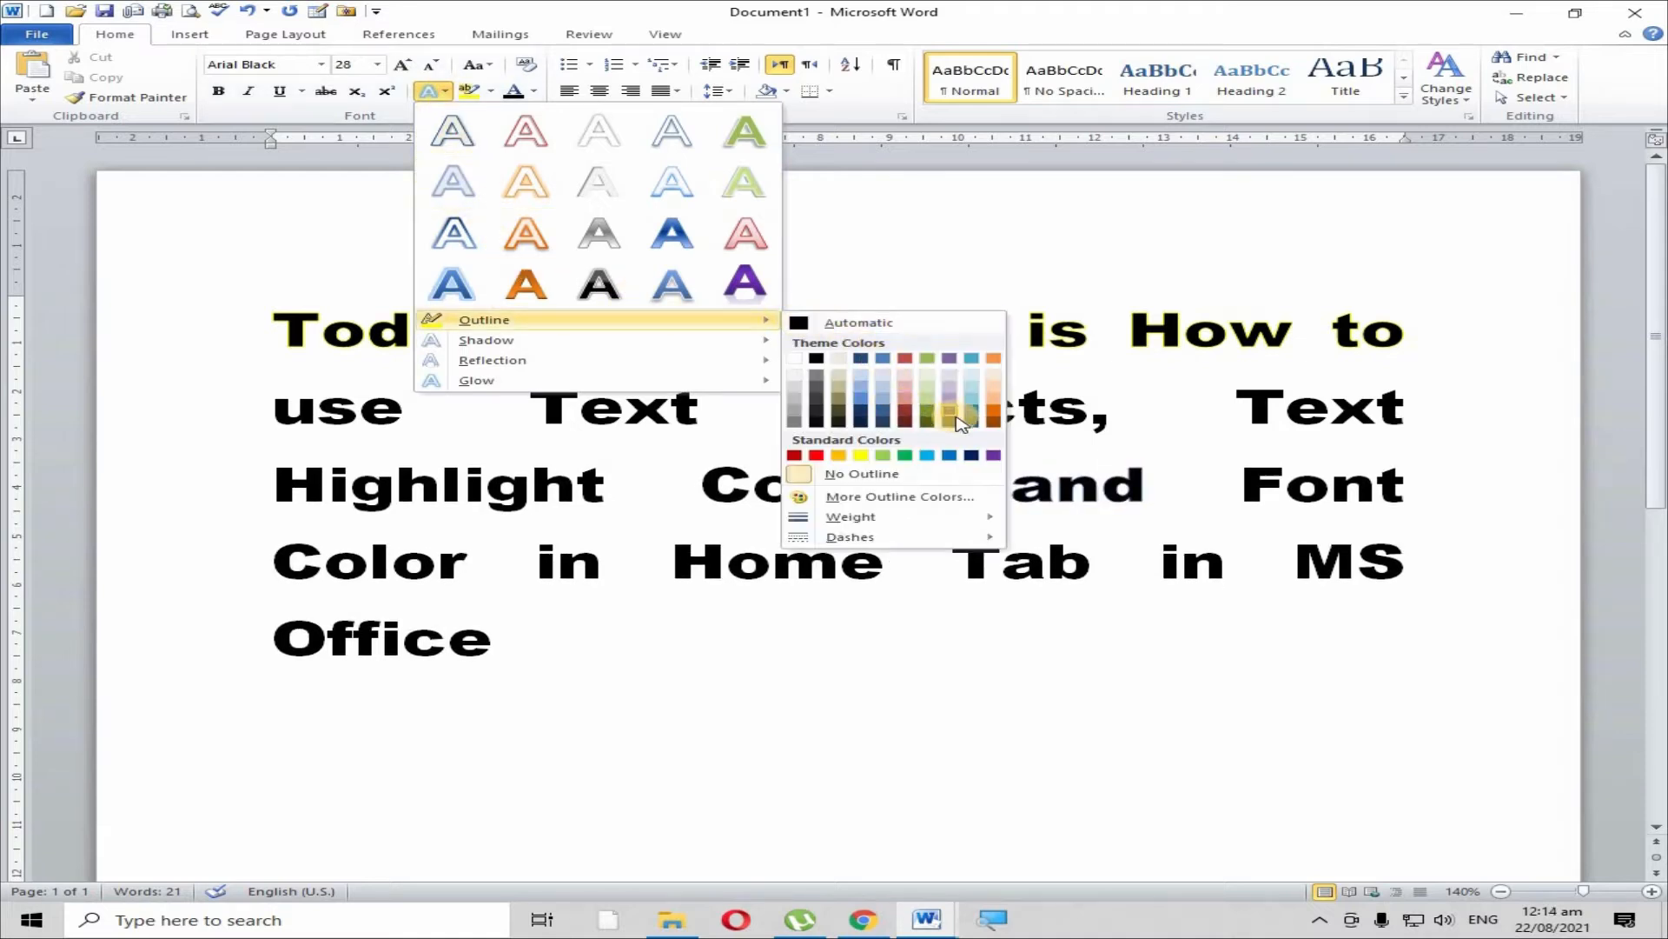
pyautogui.click(817, 455)
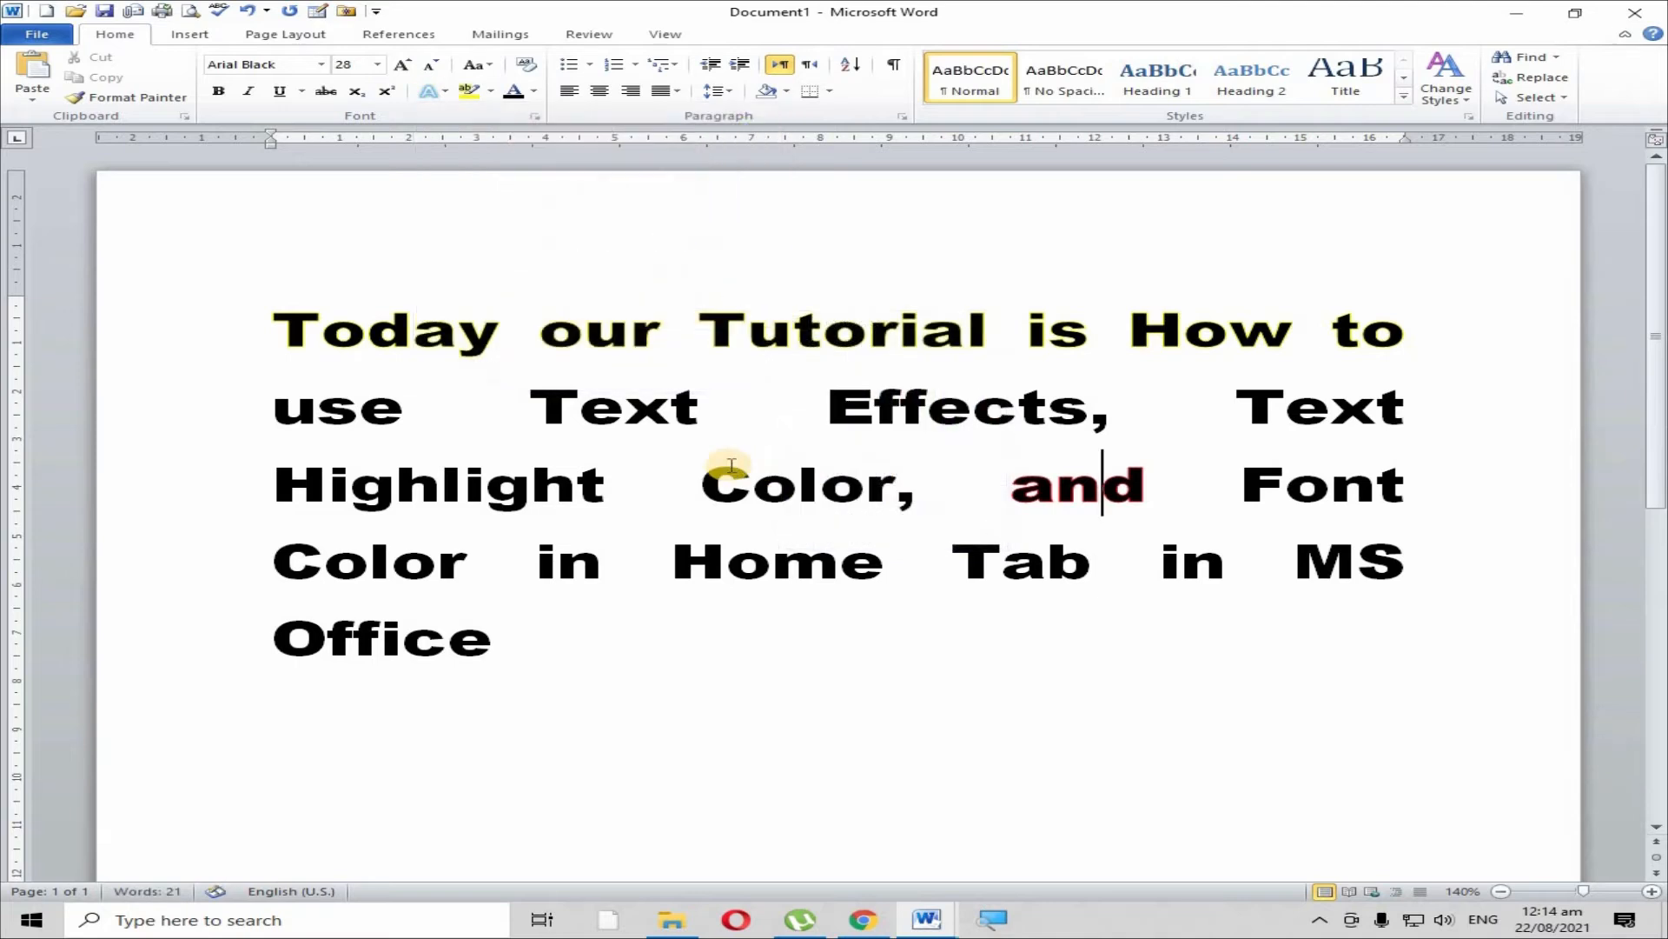
# Set the text outline of the first line, "Today our Tutorial is How to", to standard red
pyautogui.moveTo(269, 330); pyautogui.dragTo(1660, 367)
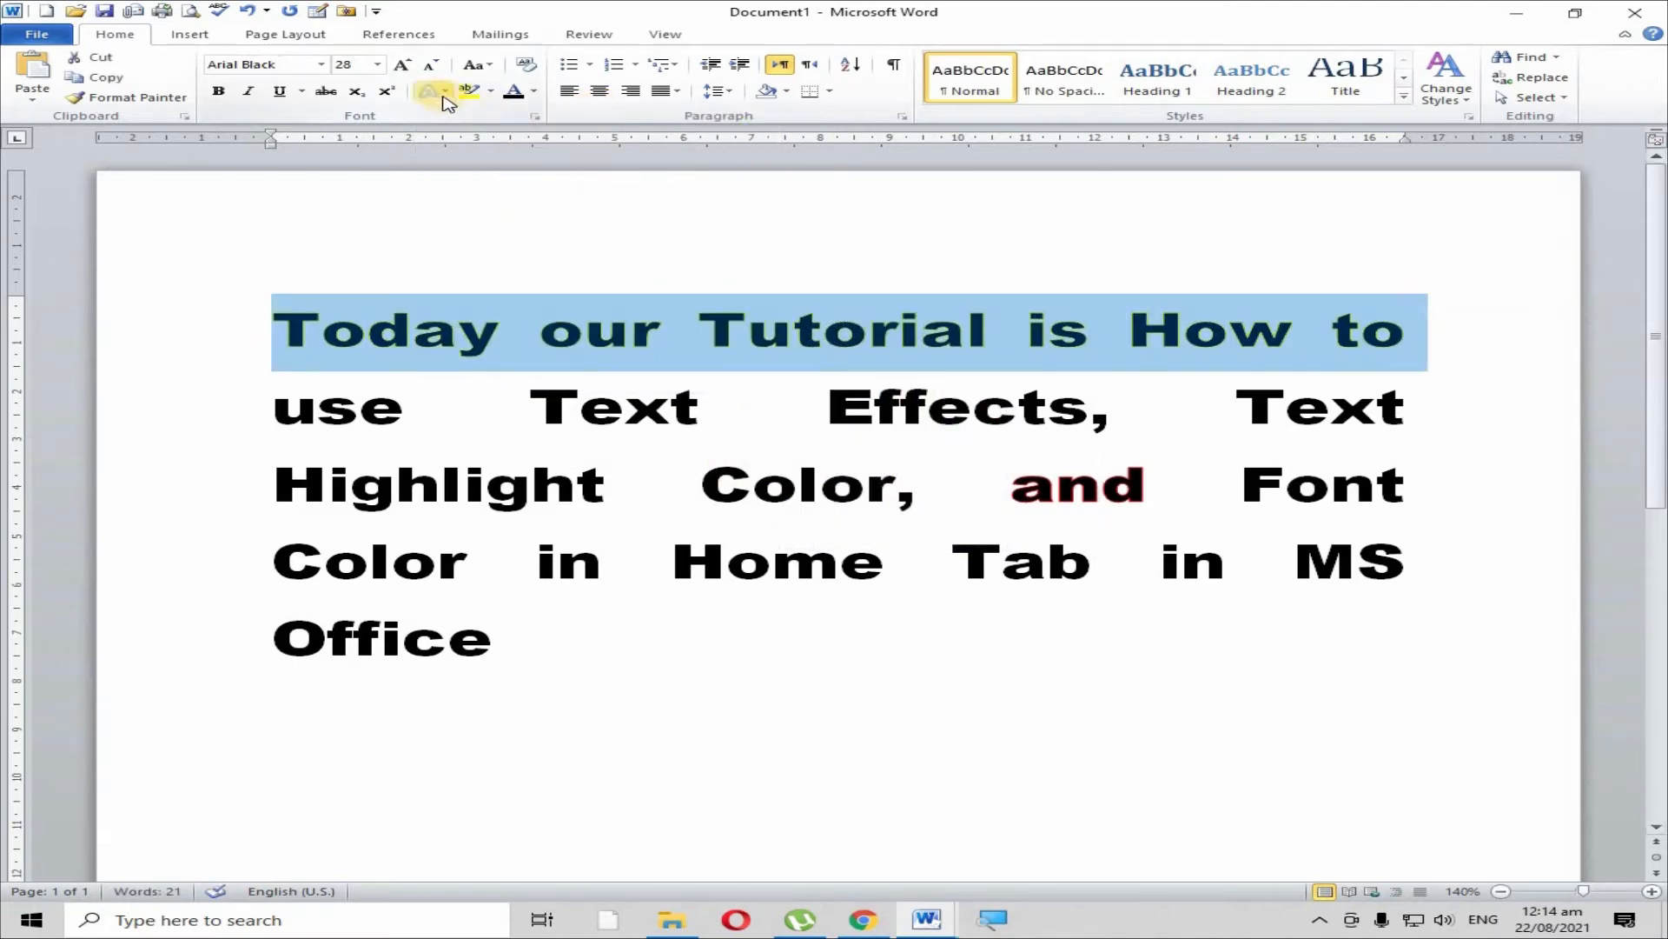
pyautogui.click(444, 93)
pyautogui.moveTo(640, 321)
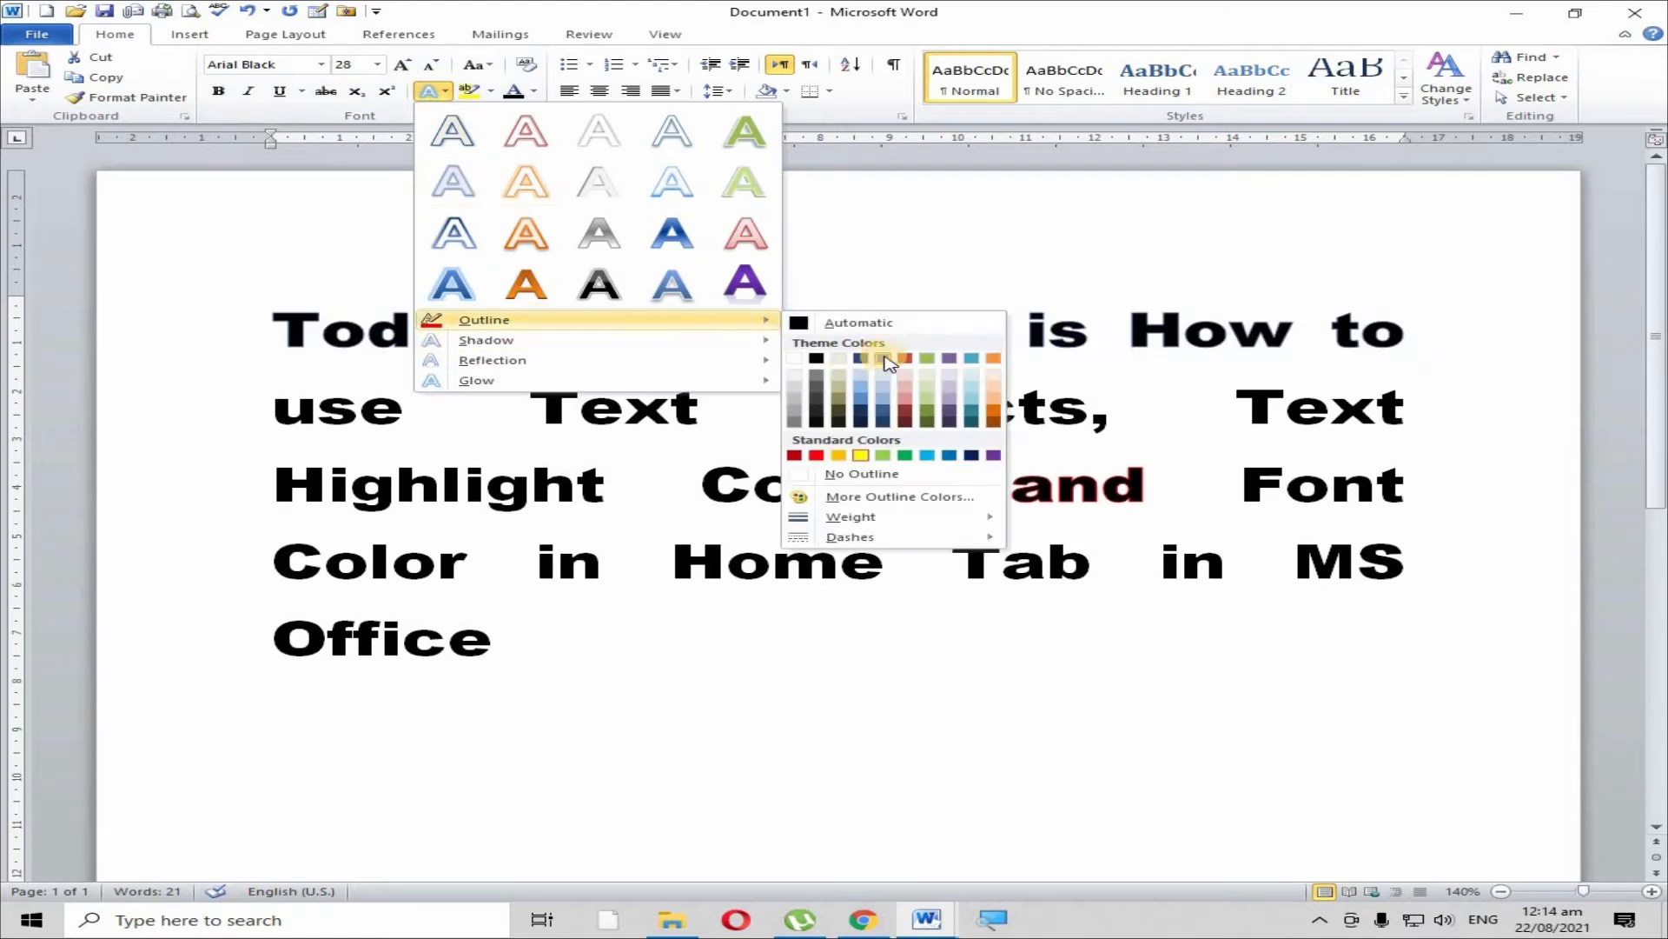
pyautogui.click(811, 456)
pyautogui.click(799, 484)
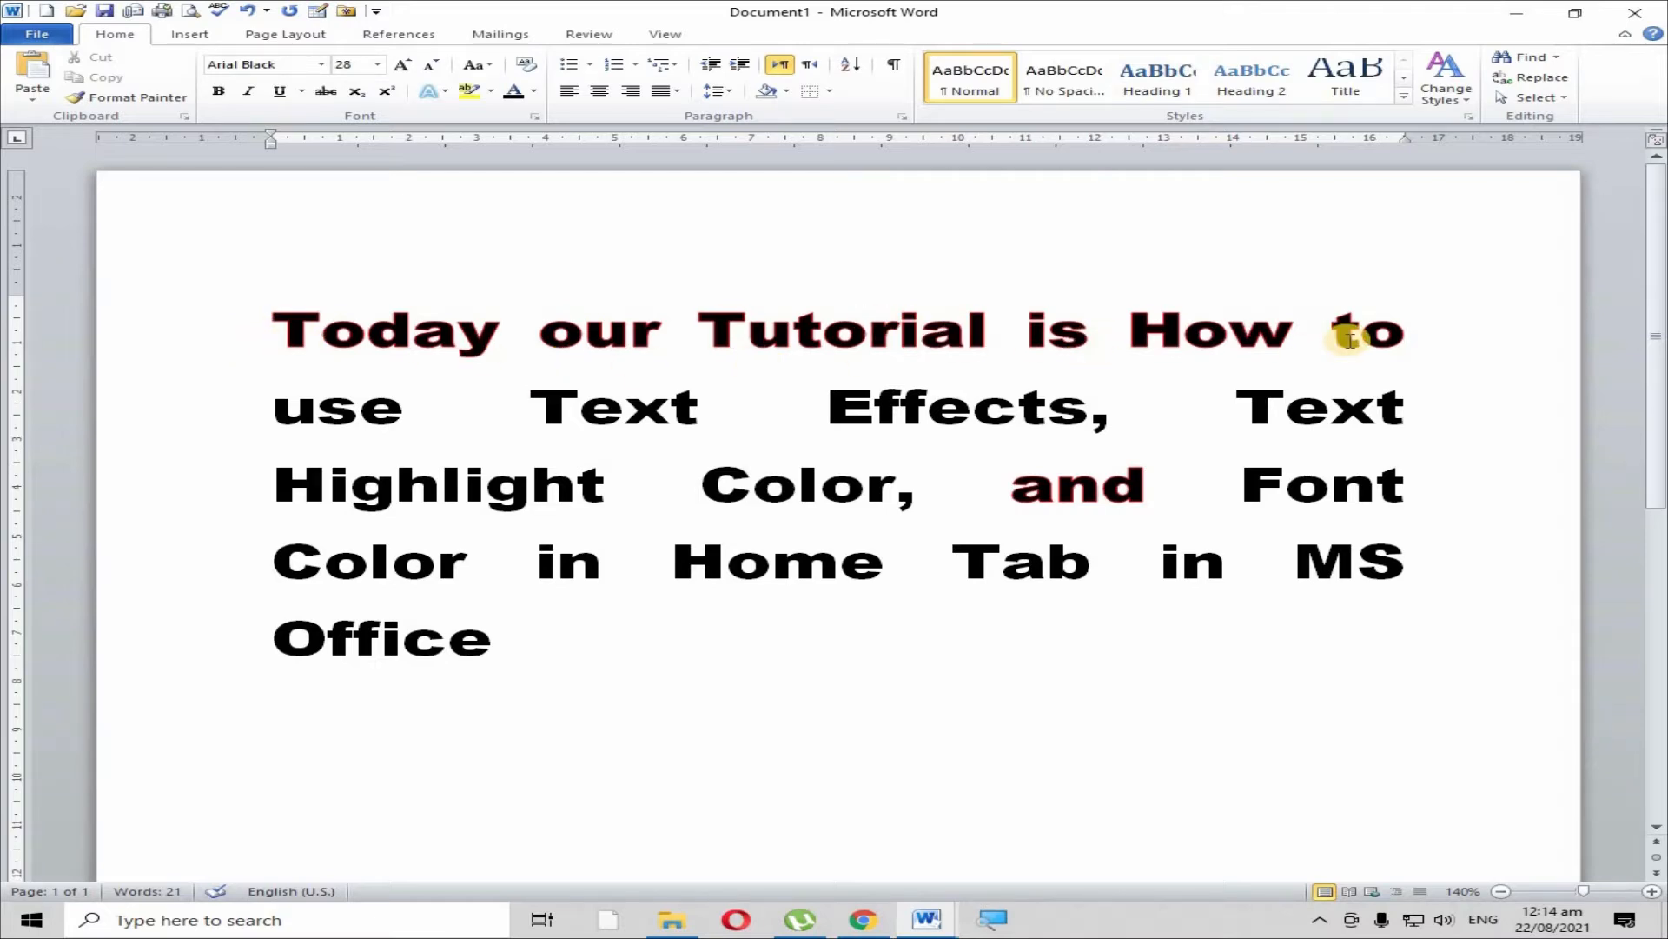
# Apply the first Perspective shadow text effect to the first line, and insert a space before "Today"
pyautogui.moveTo(276, 330); pyautogui.dragTo(1508, 352)
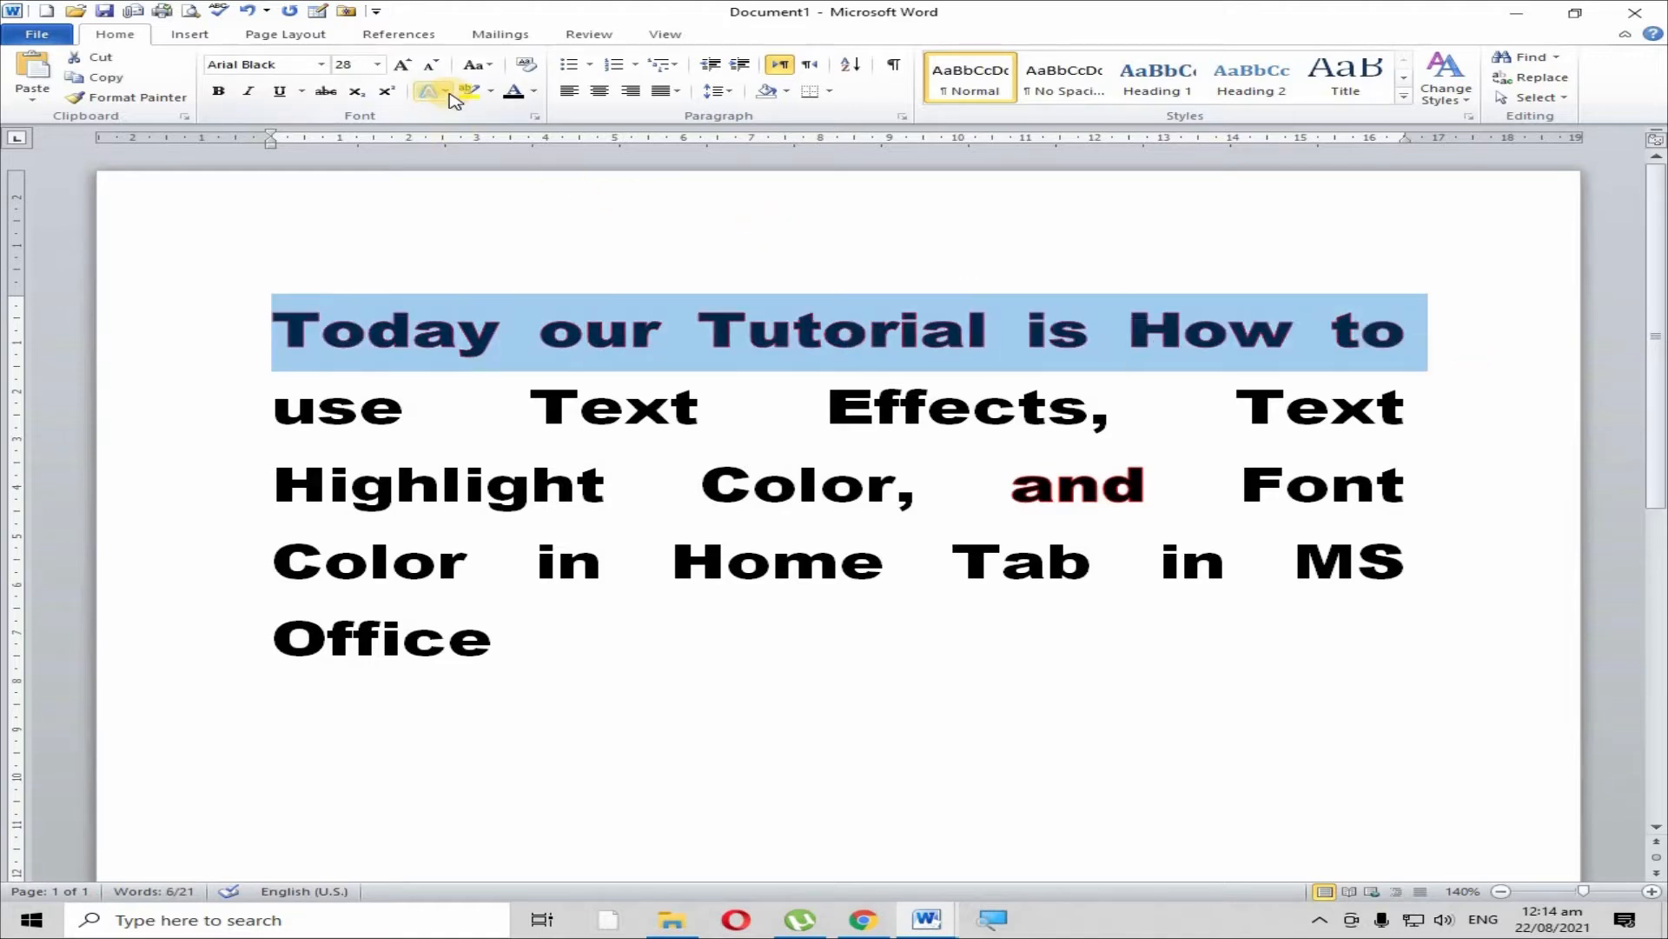
pyautogui.click(448, 91)
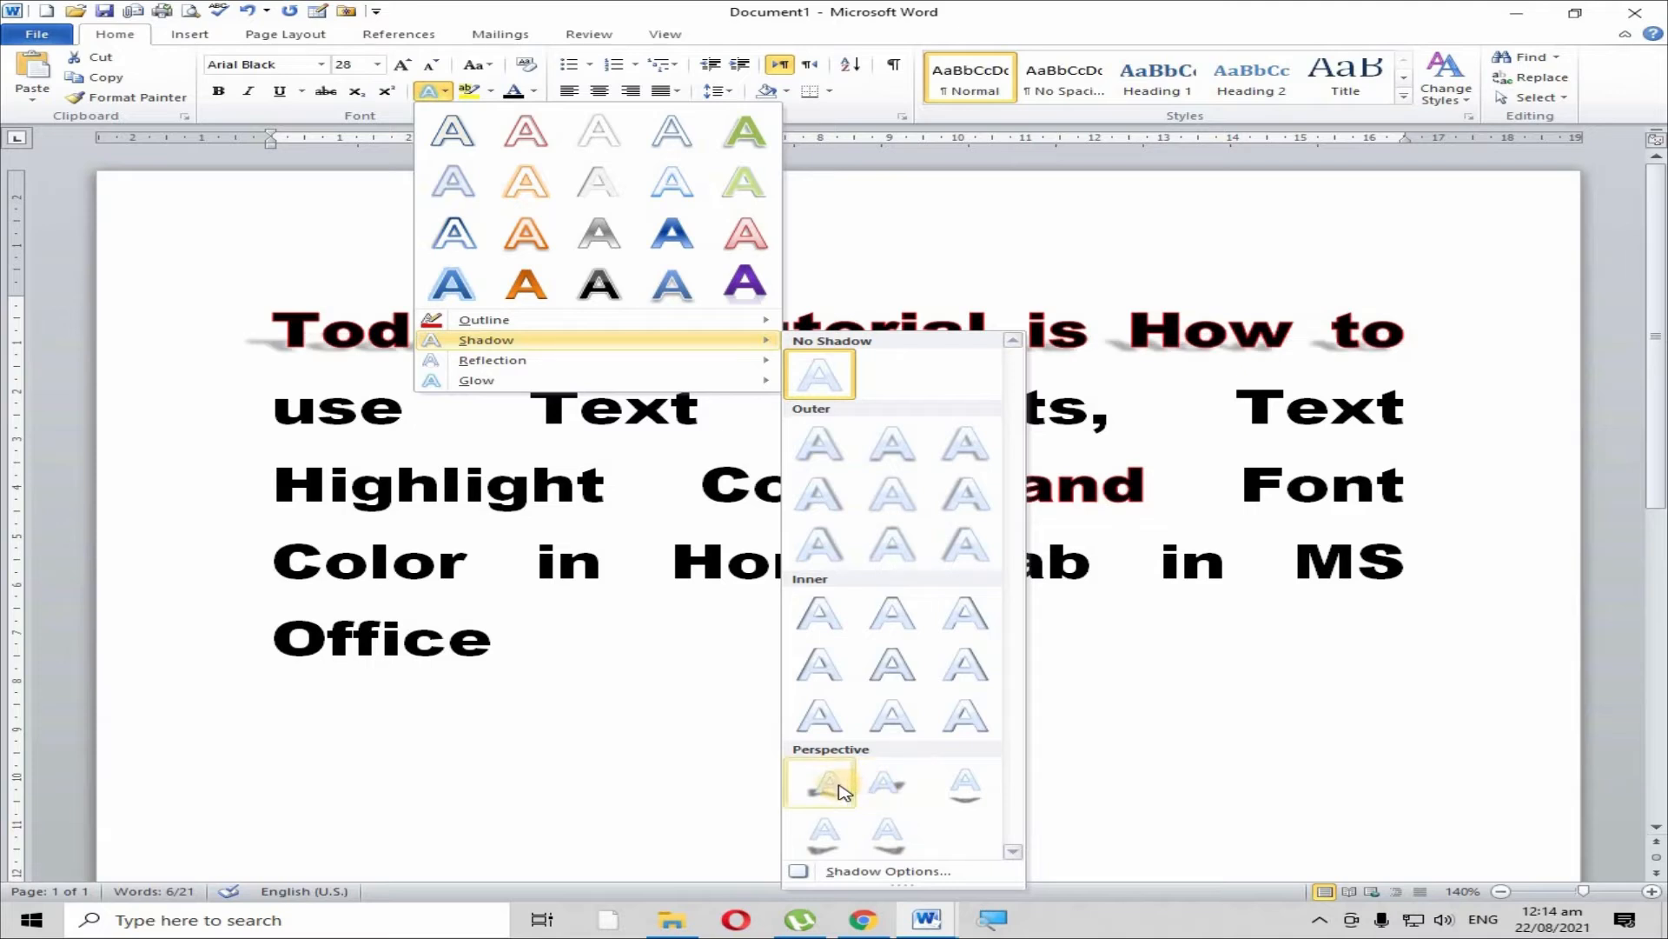
pyautogui.click(842, 791)
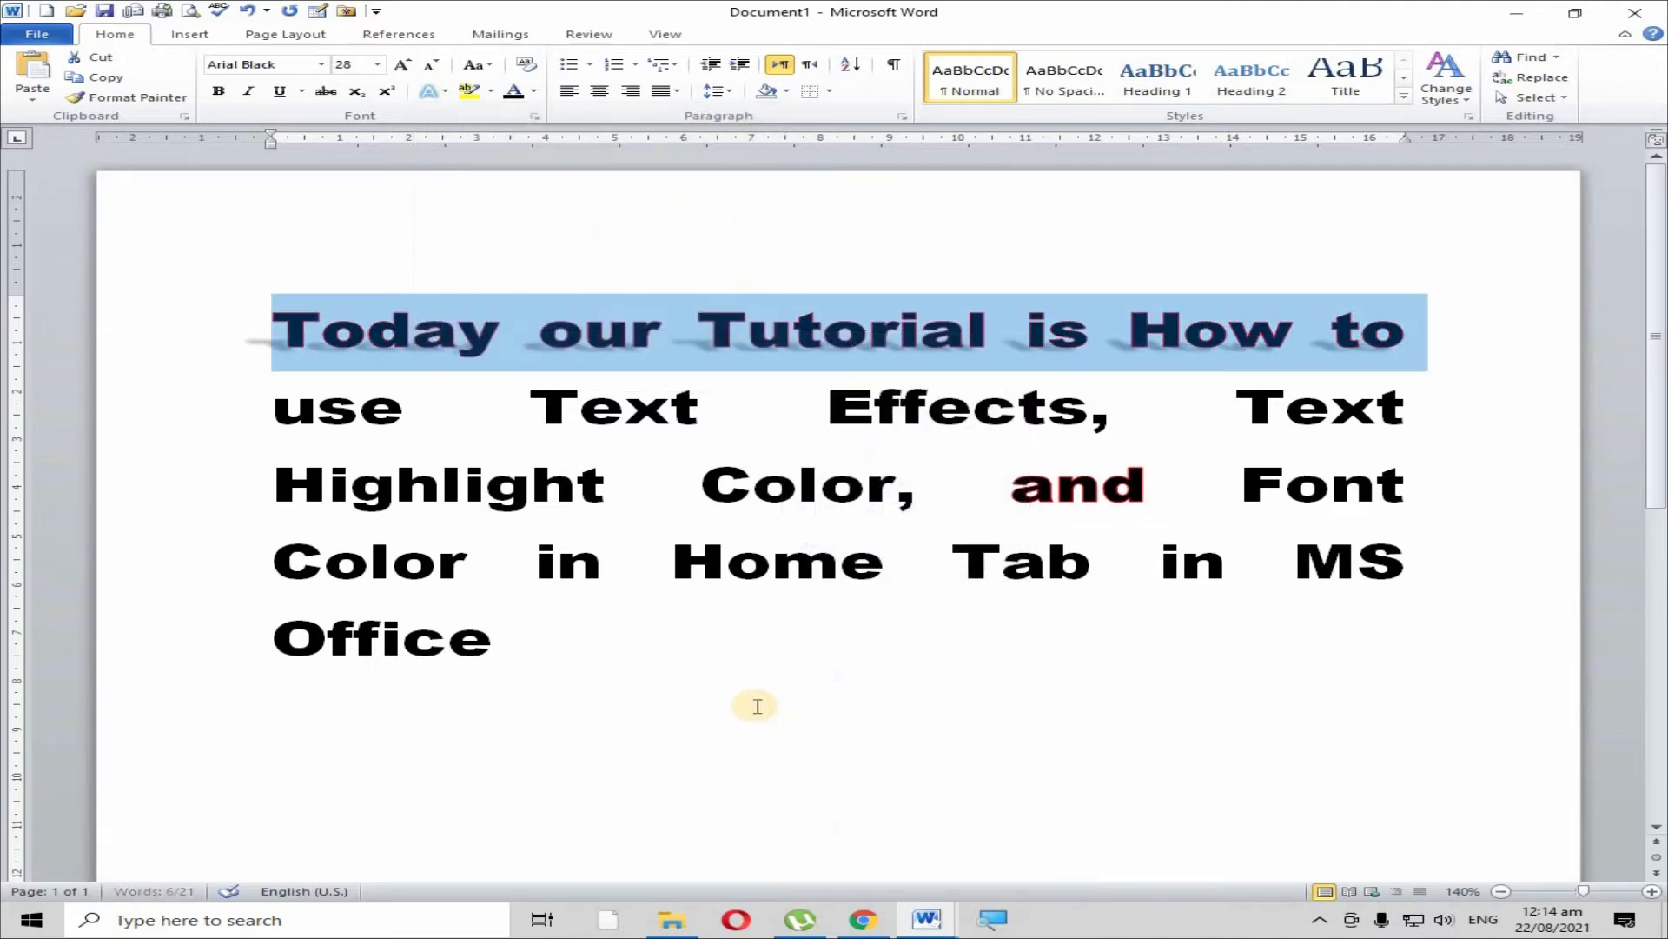
pyautogui.click(756, 666)
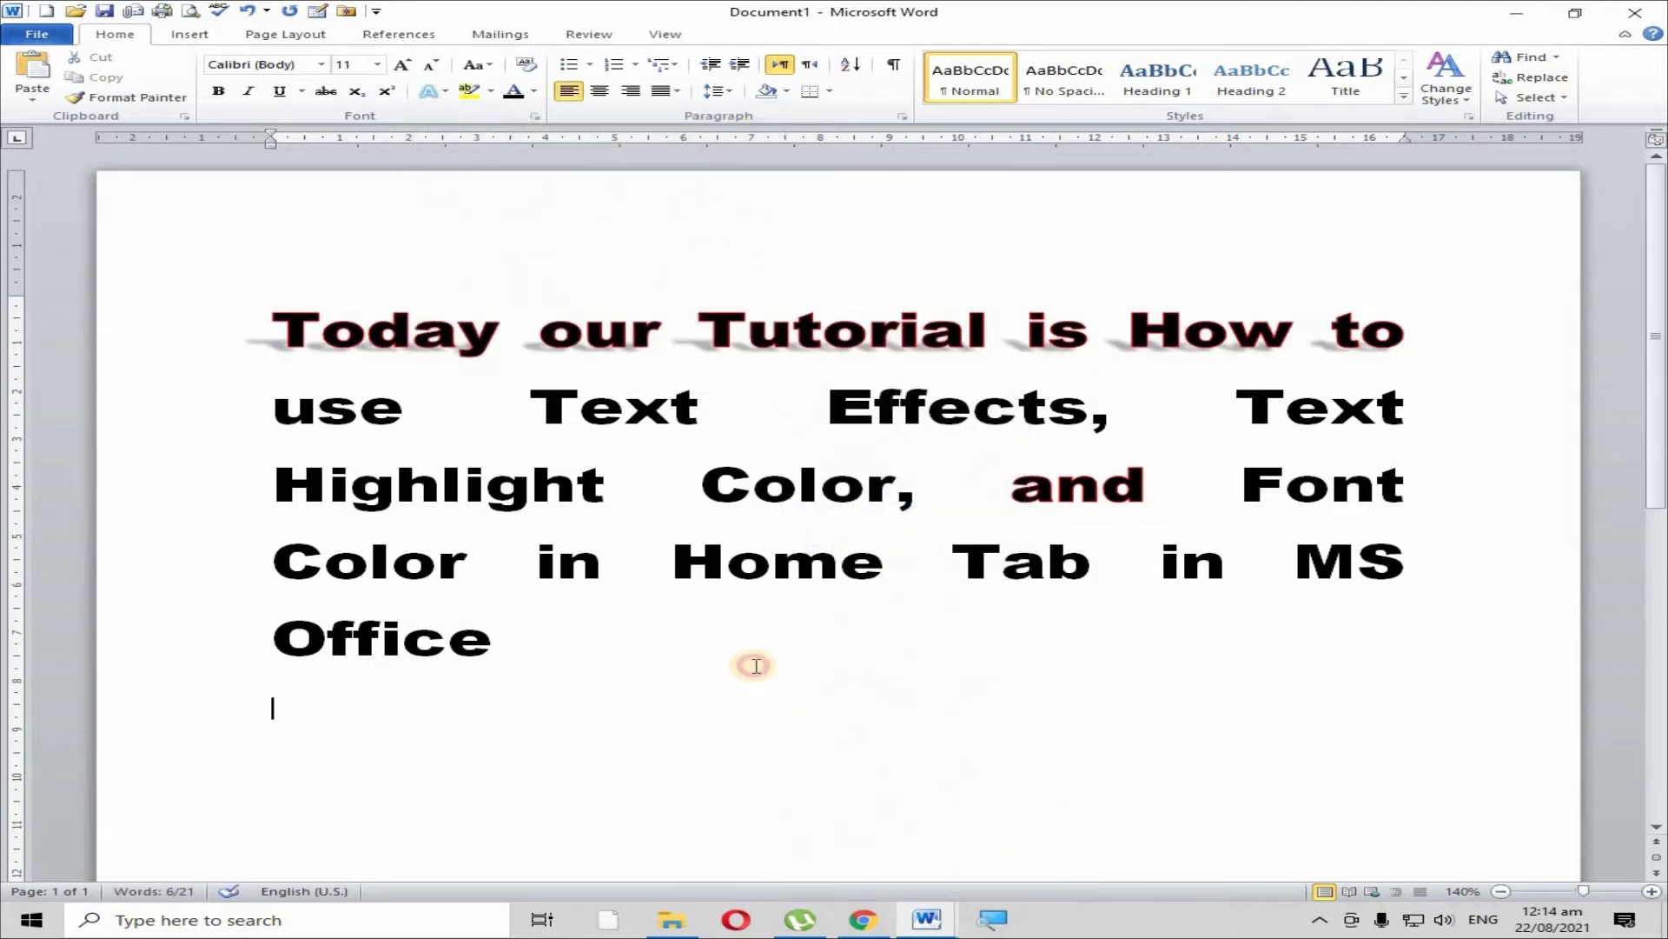
pyautogui.click(262, 343)
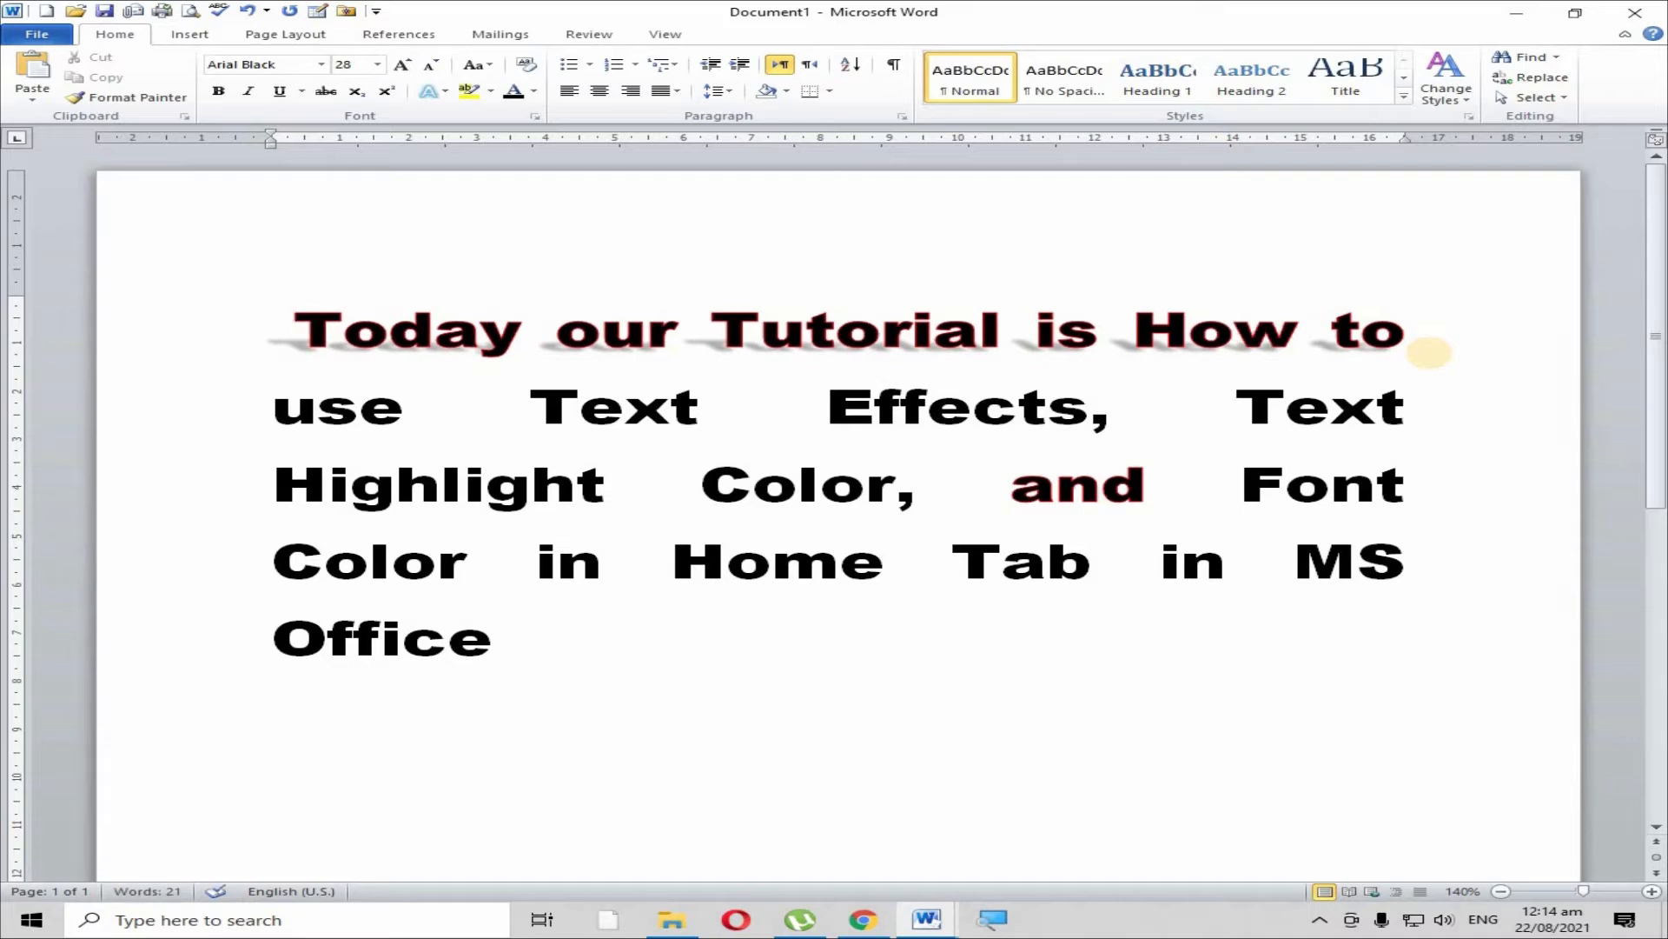
# Remove the space before "Today" and apply the middle reflection variation of the last row to the first line
pyautogui.press('BackSpace')
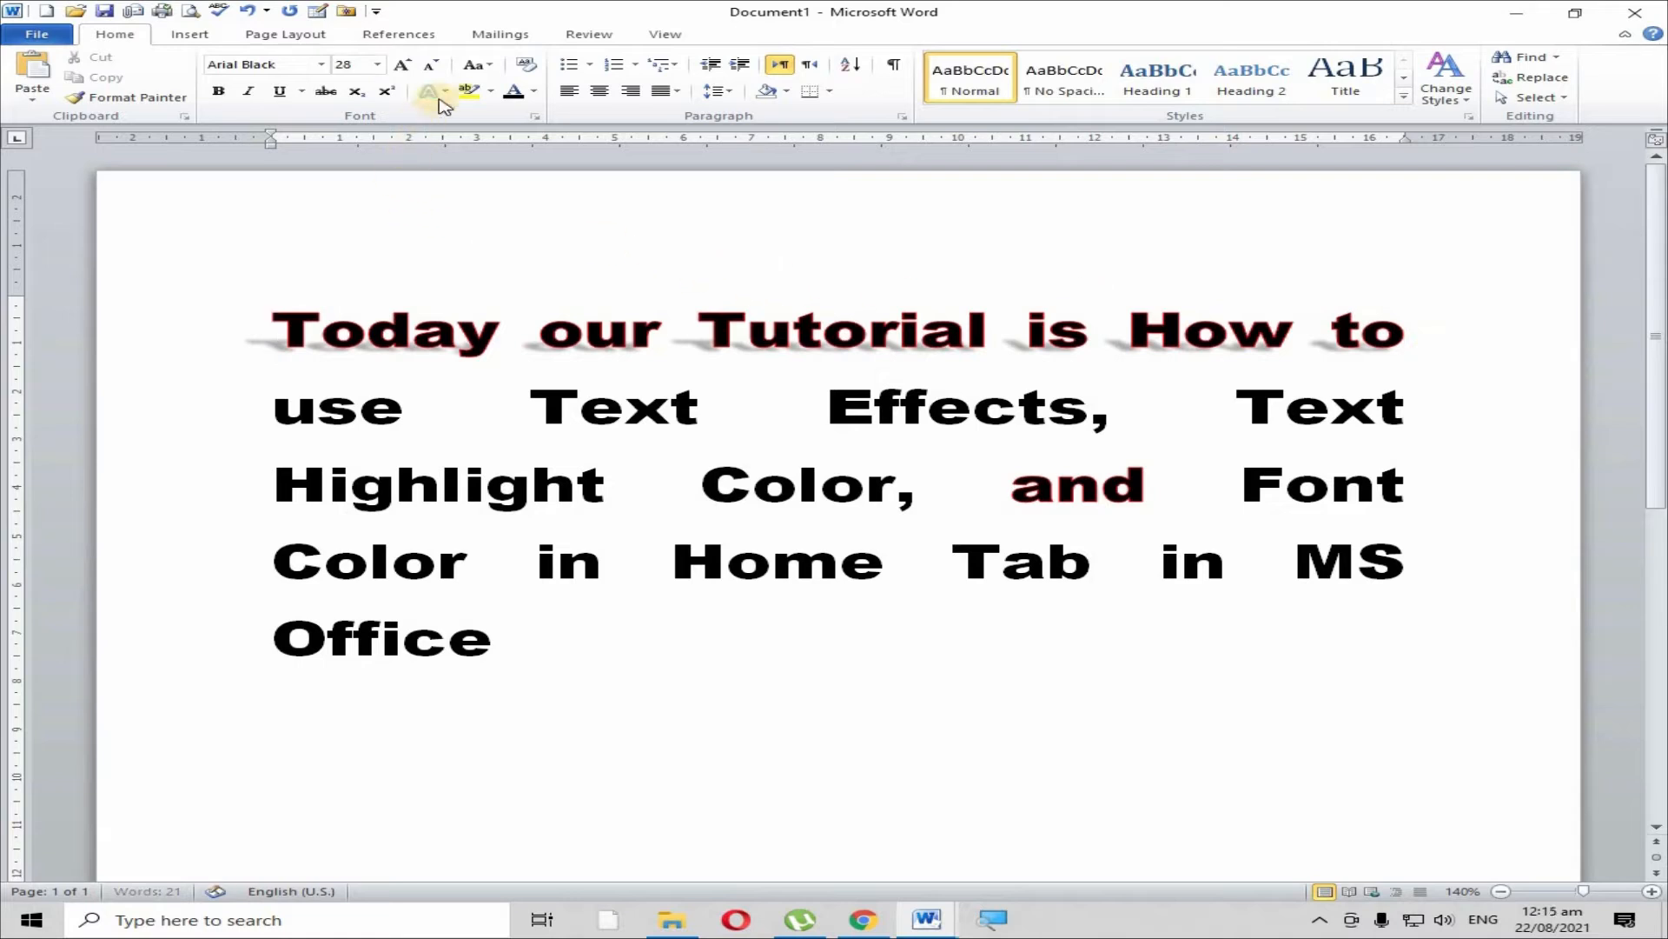
pyautogui.click(445, 92)
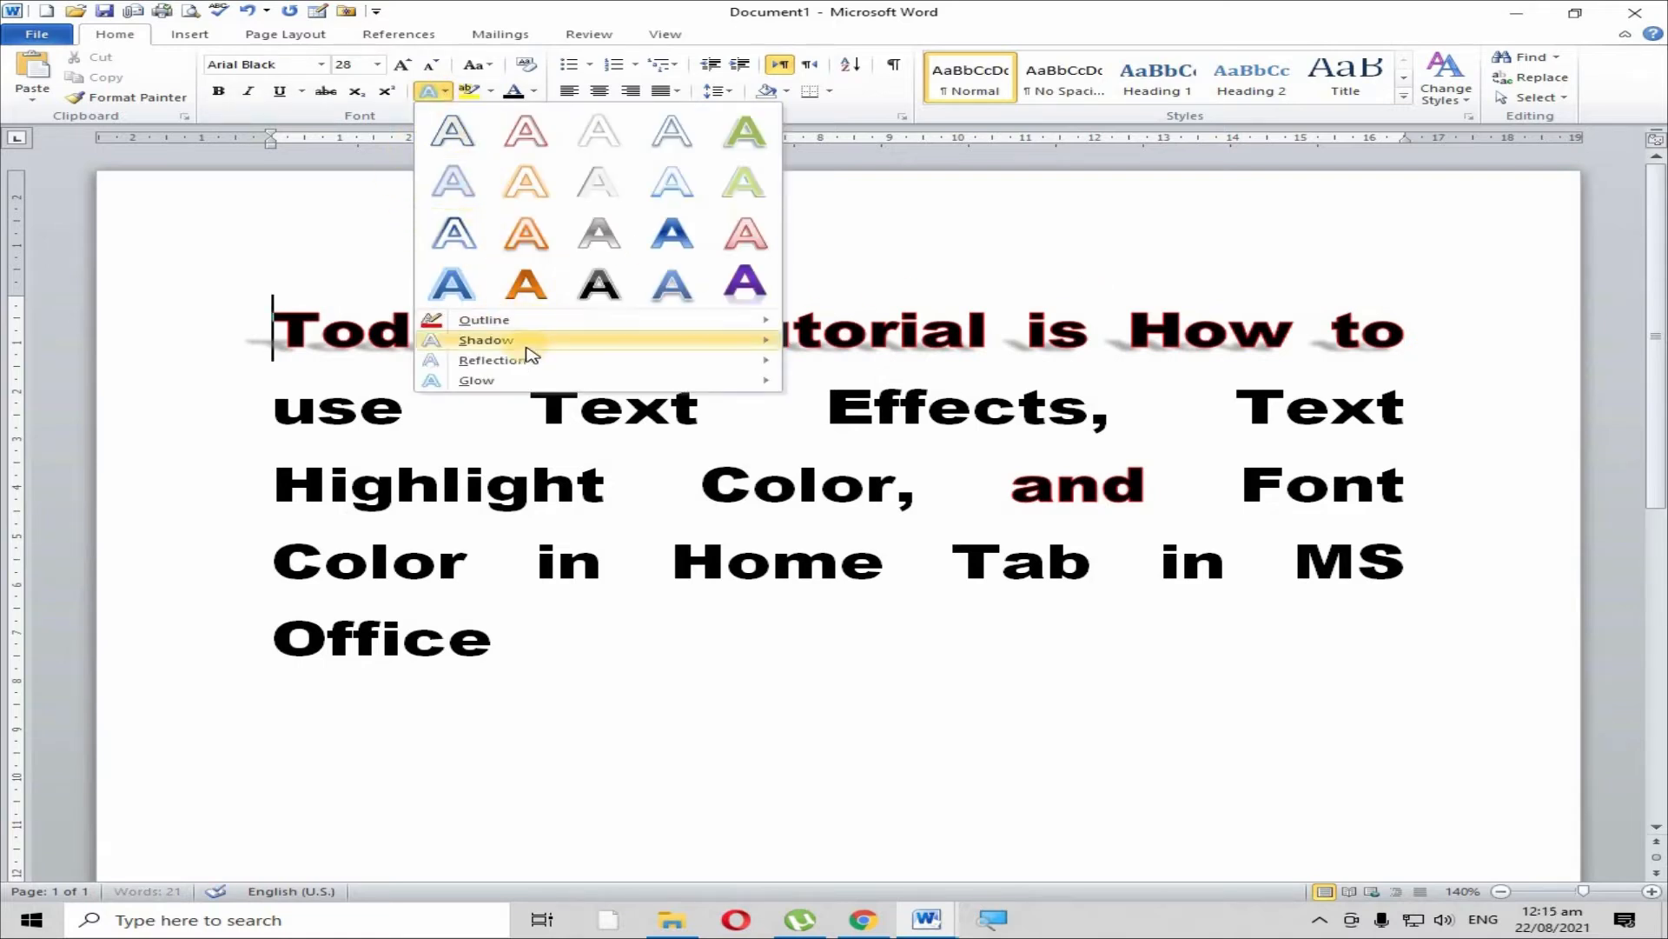
pyautogui.moveTo(538, 367)
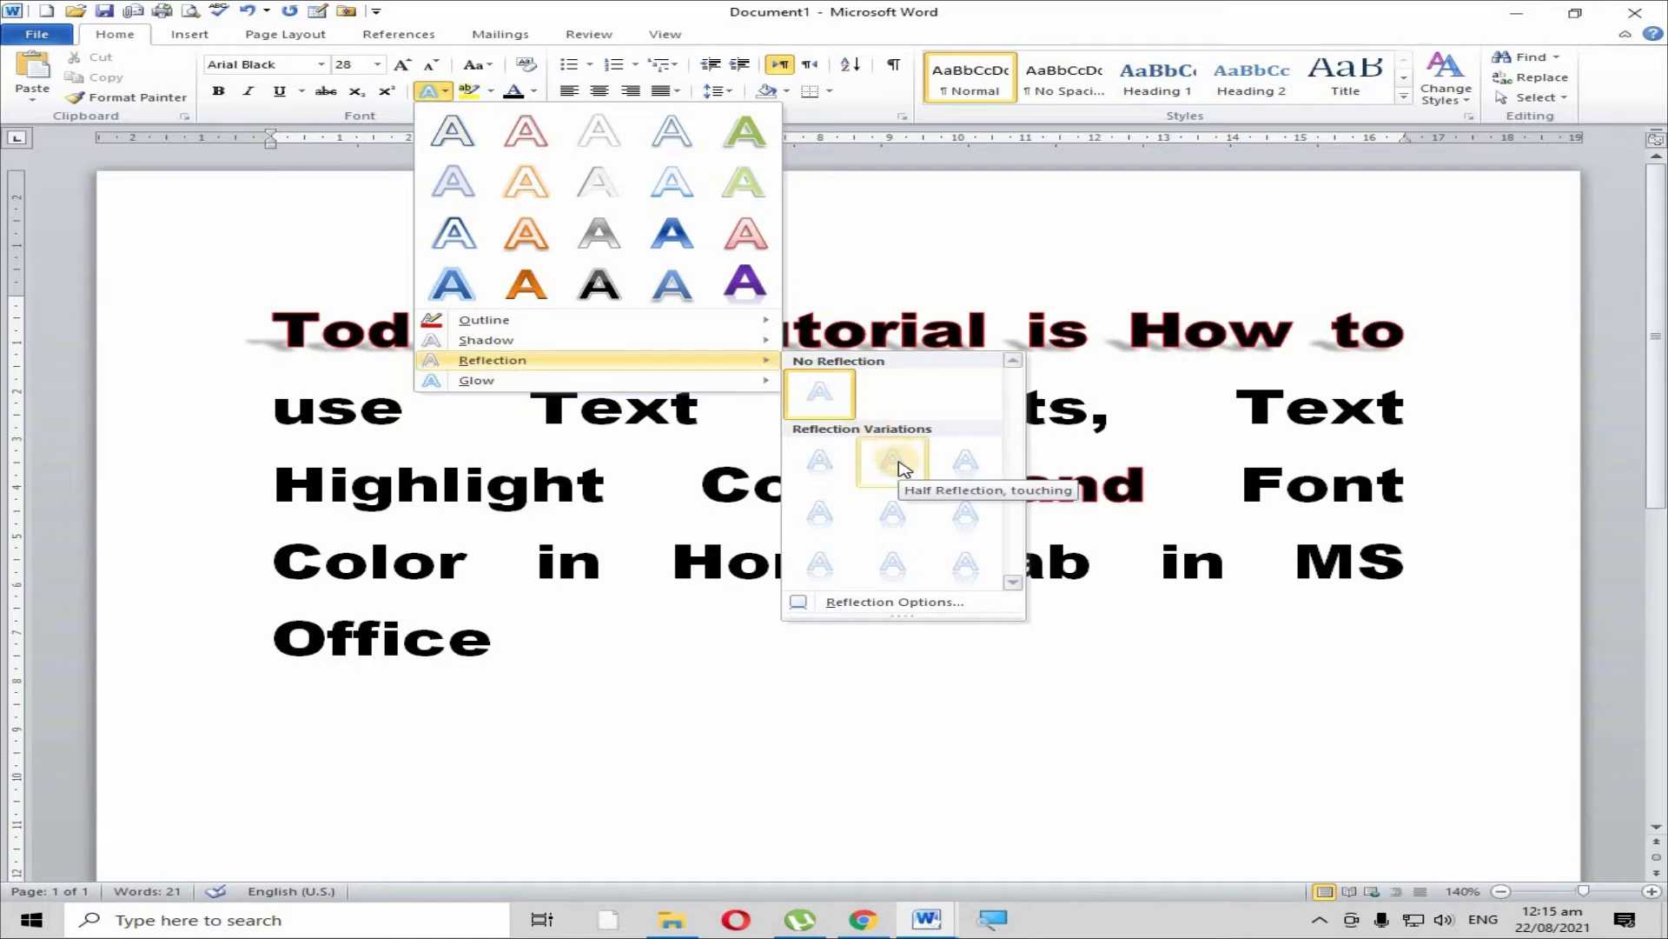
pyautogui.click(904, 563)
pyautogui.moveTo(273, 330); pyautogui.dragTo(1419, 337)
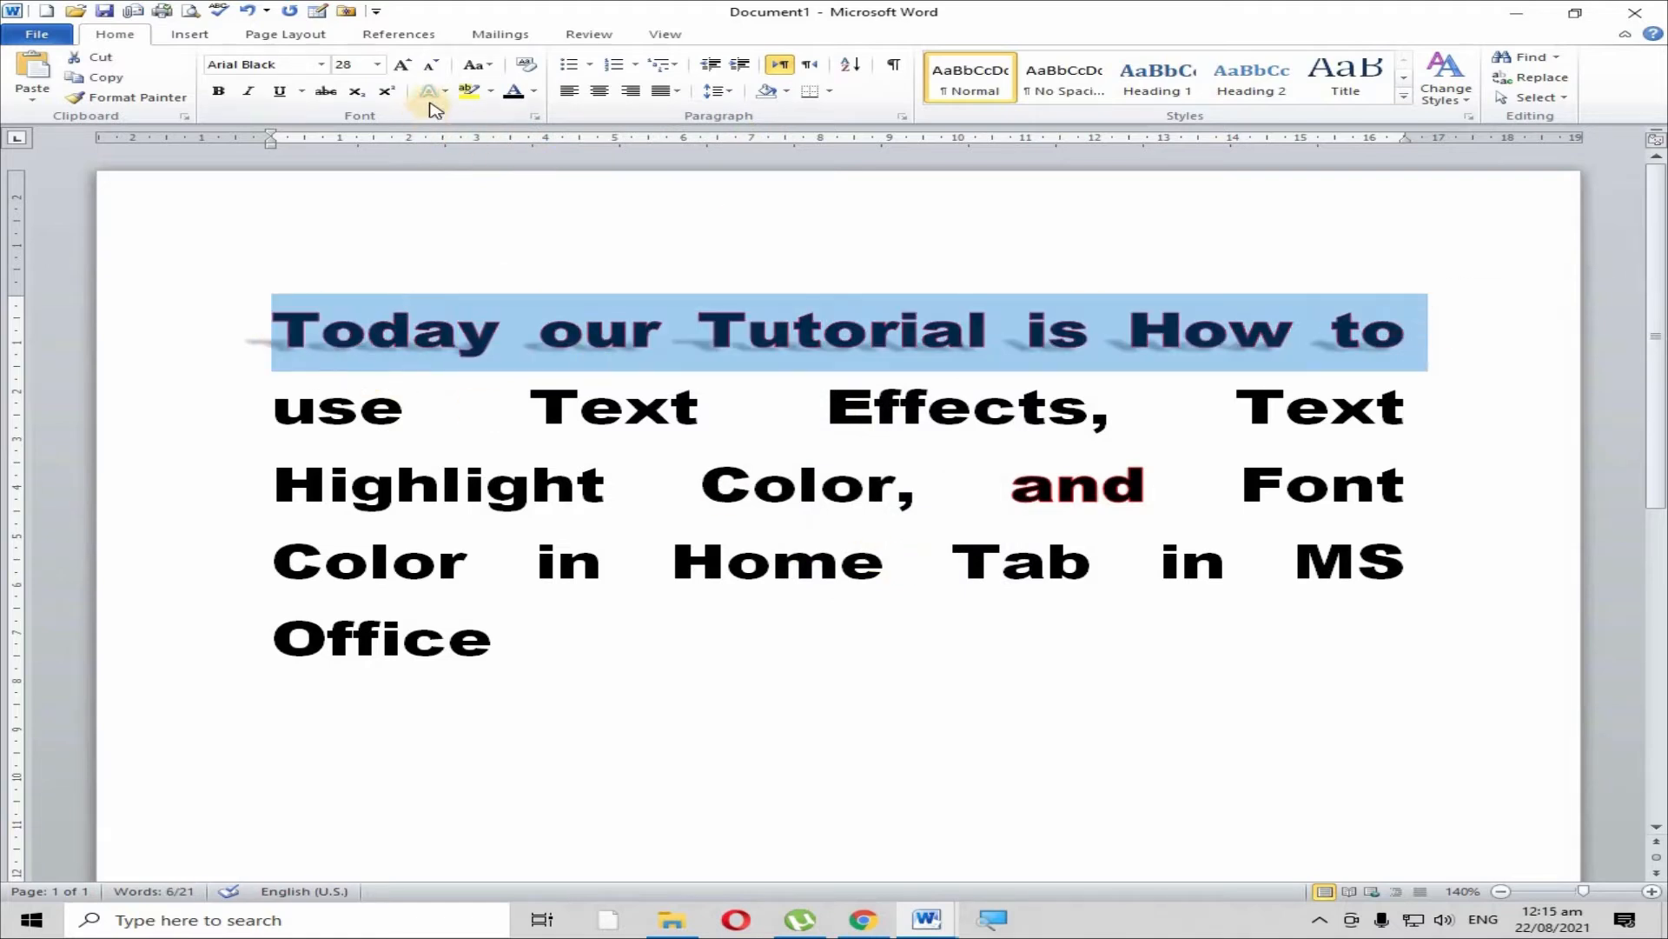
pyautogui.click(445, 93)
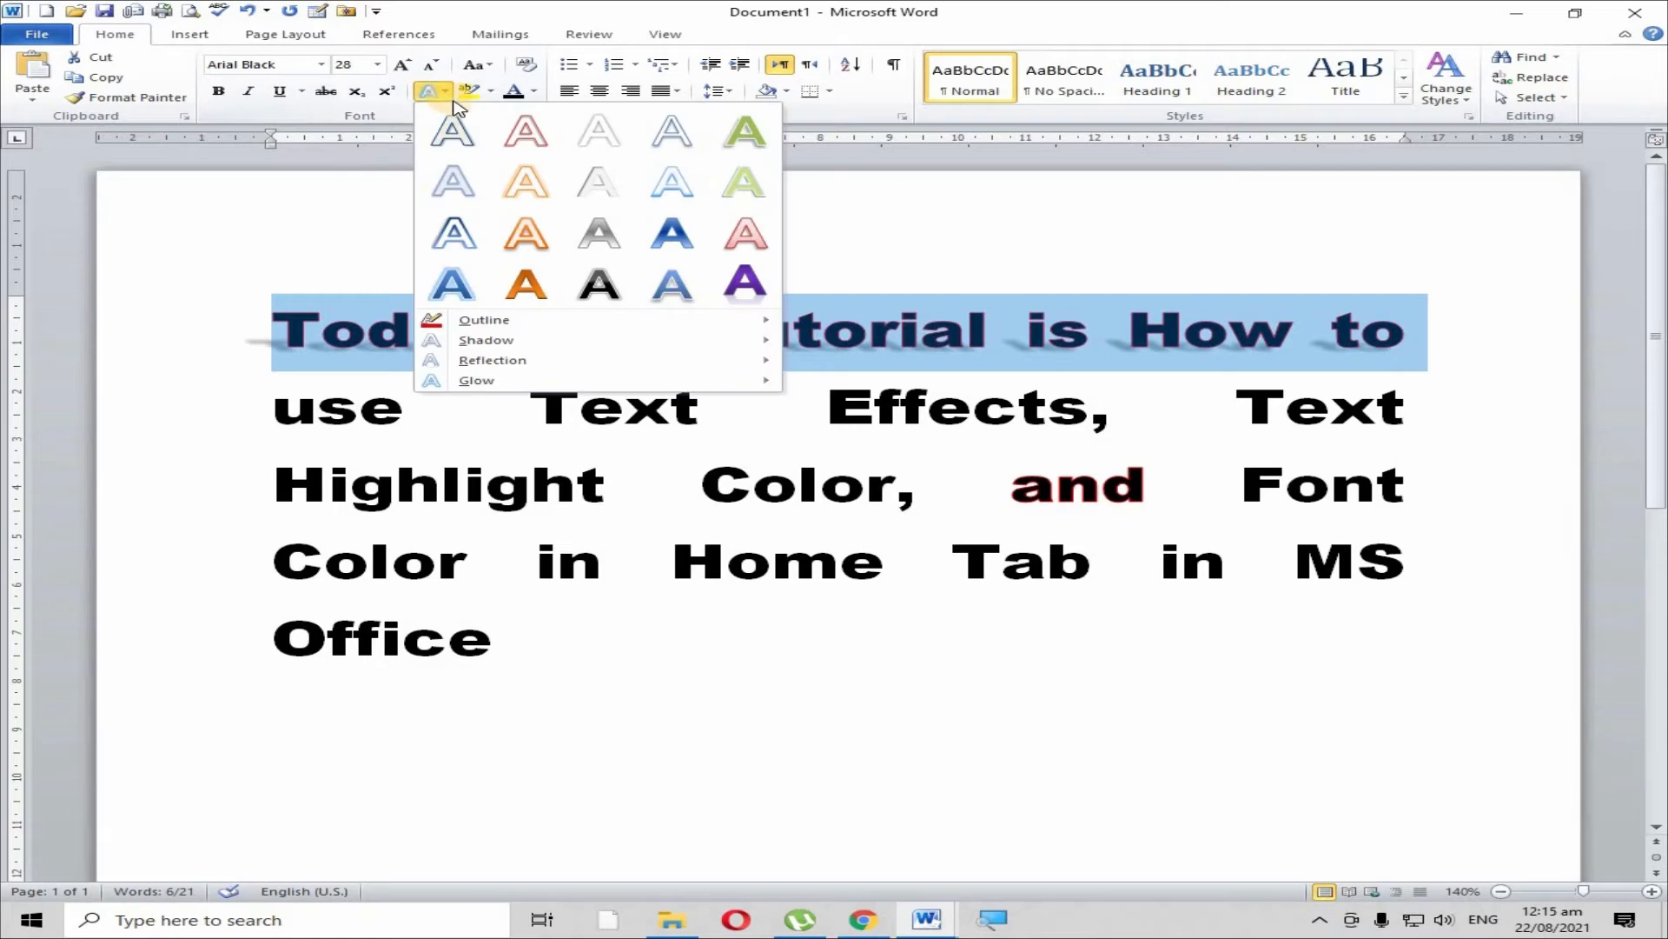
pyautogui.moveTo(584, 369)
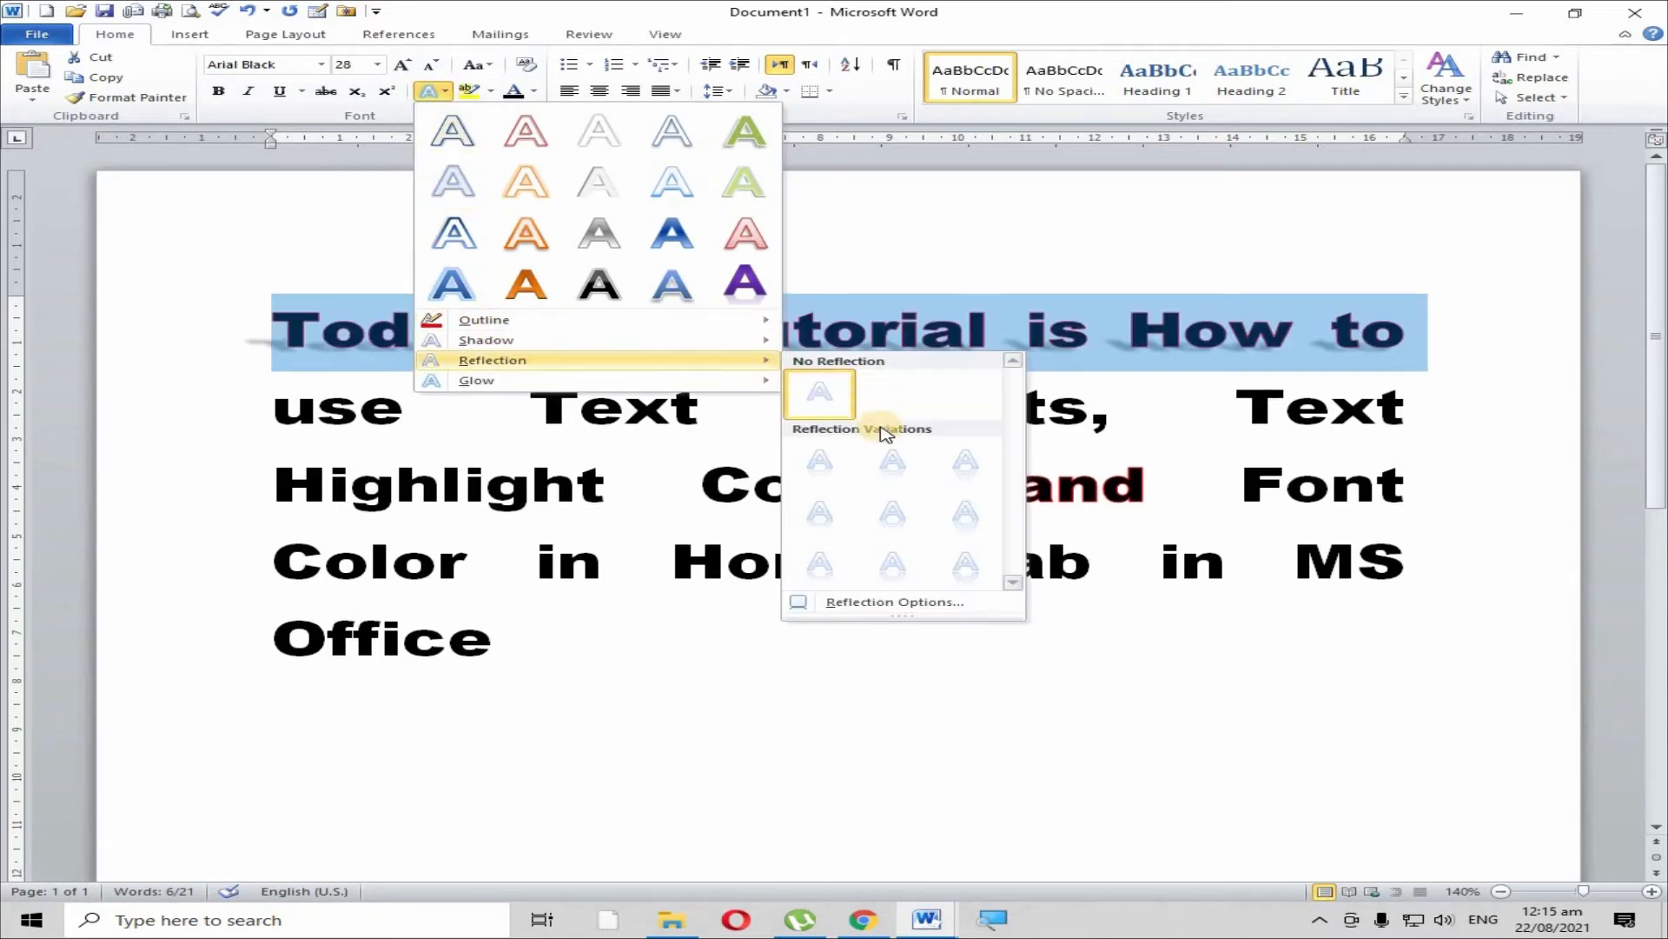
pyautogui.click(902, 565)
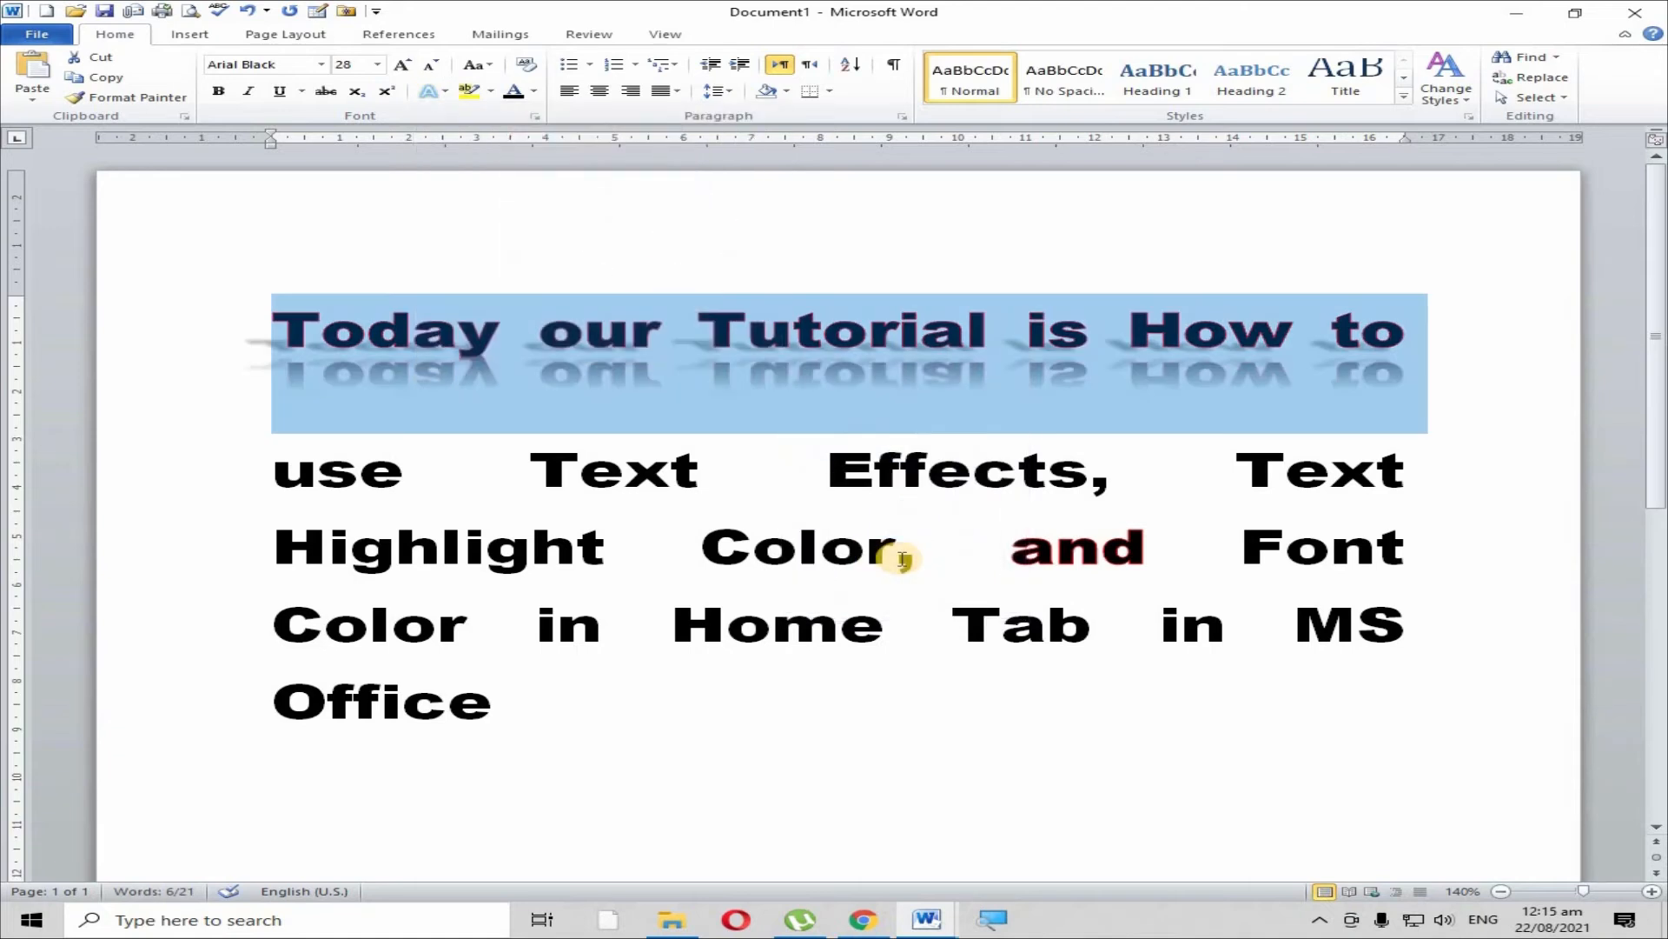
pyautogui.click(676, 389)
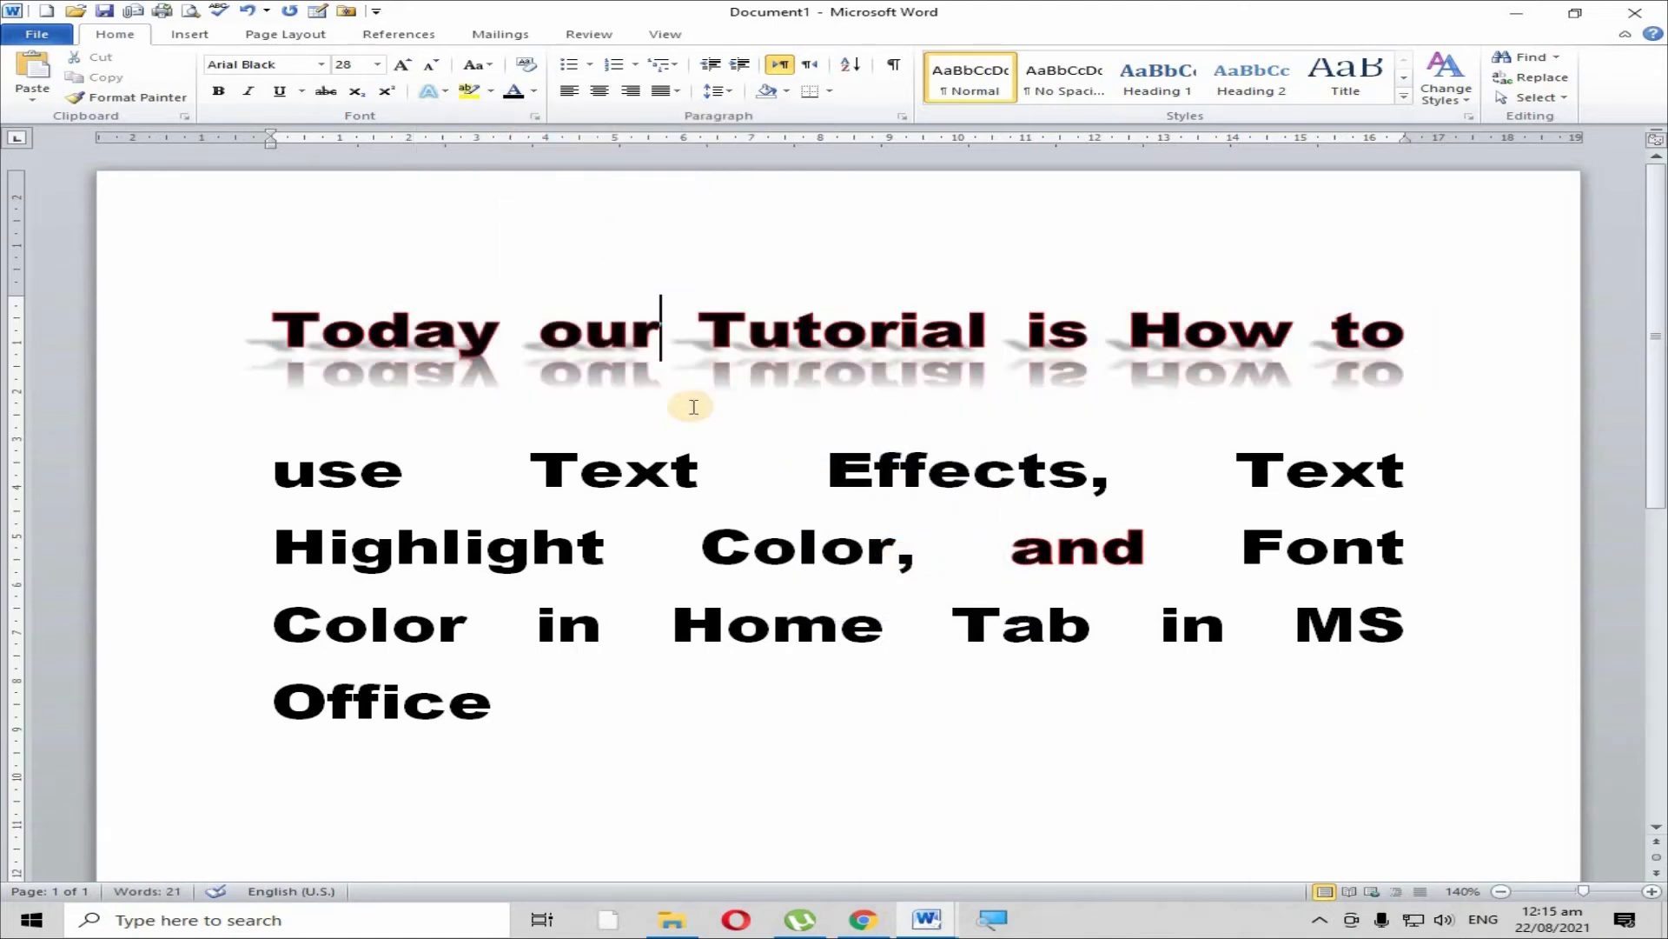
# Change the first line's reflection to the first of the reflection variations
pyautogui.click(243, 320)
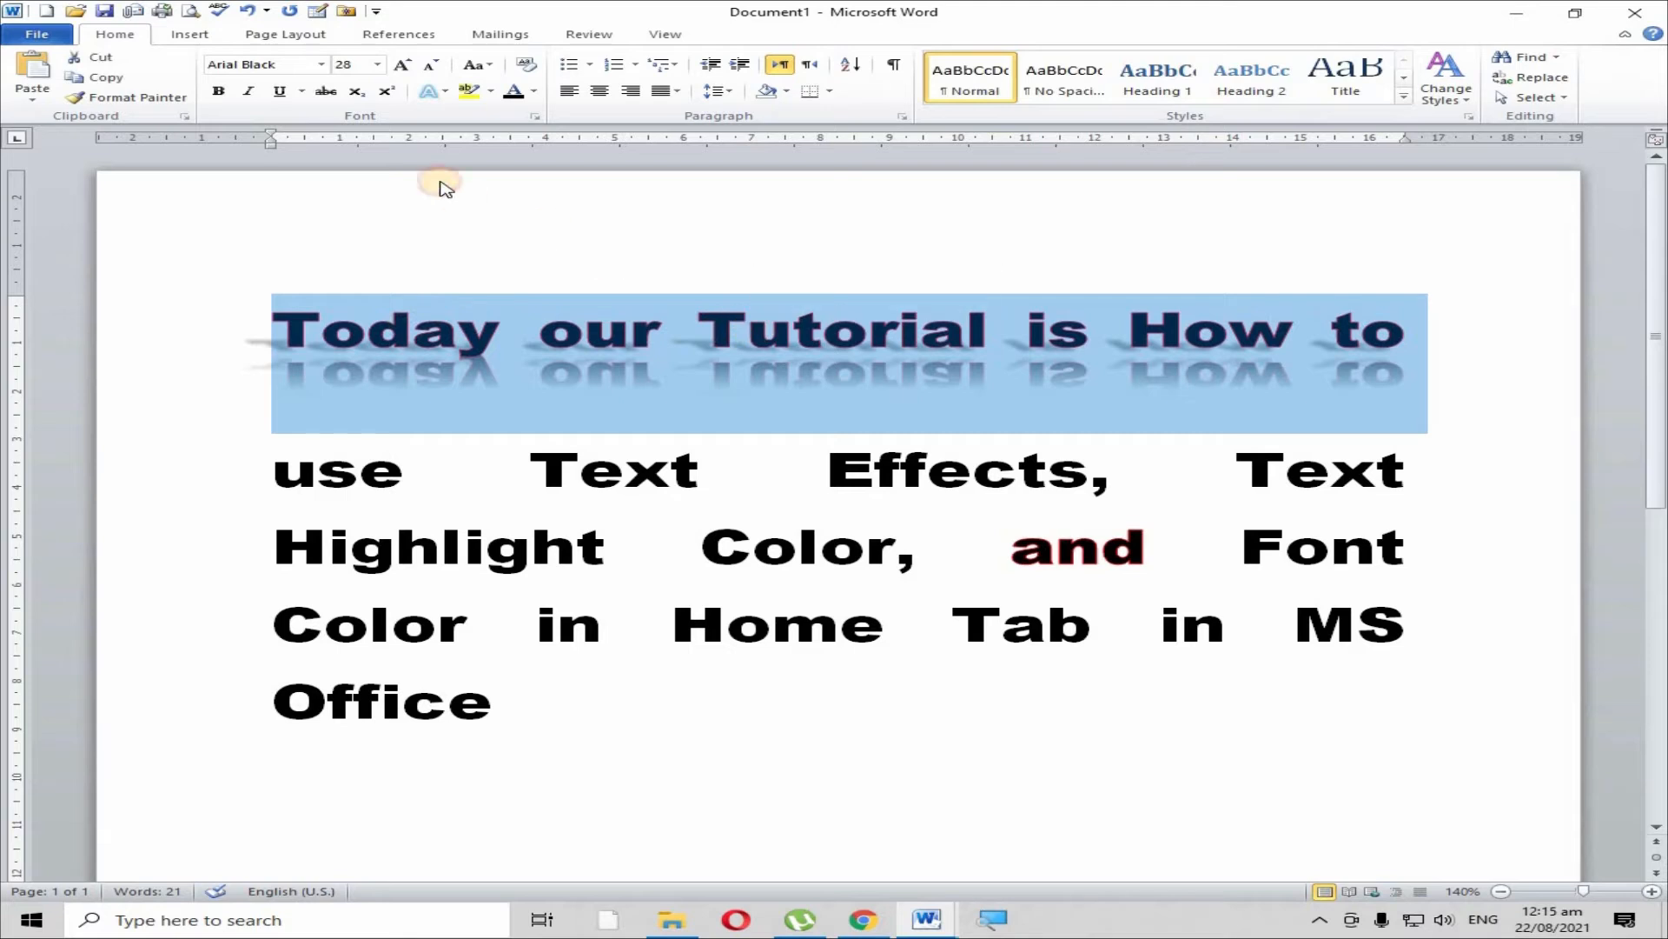
pyautogui.click(444, 94)
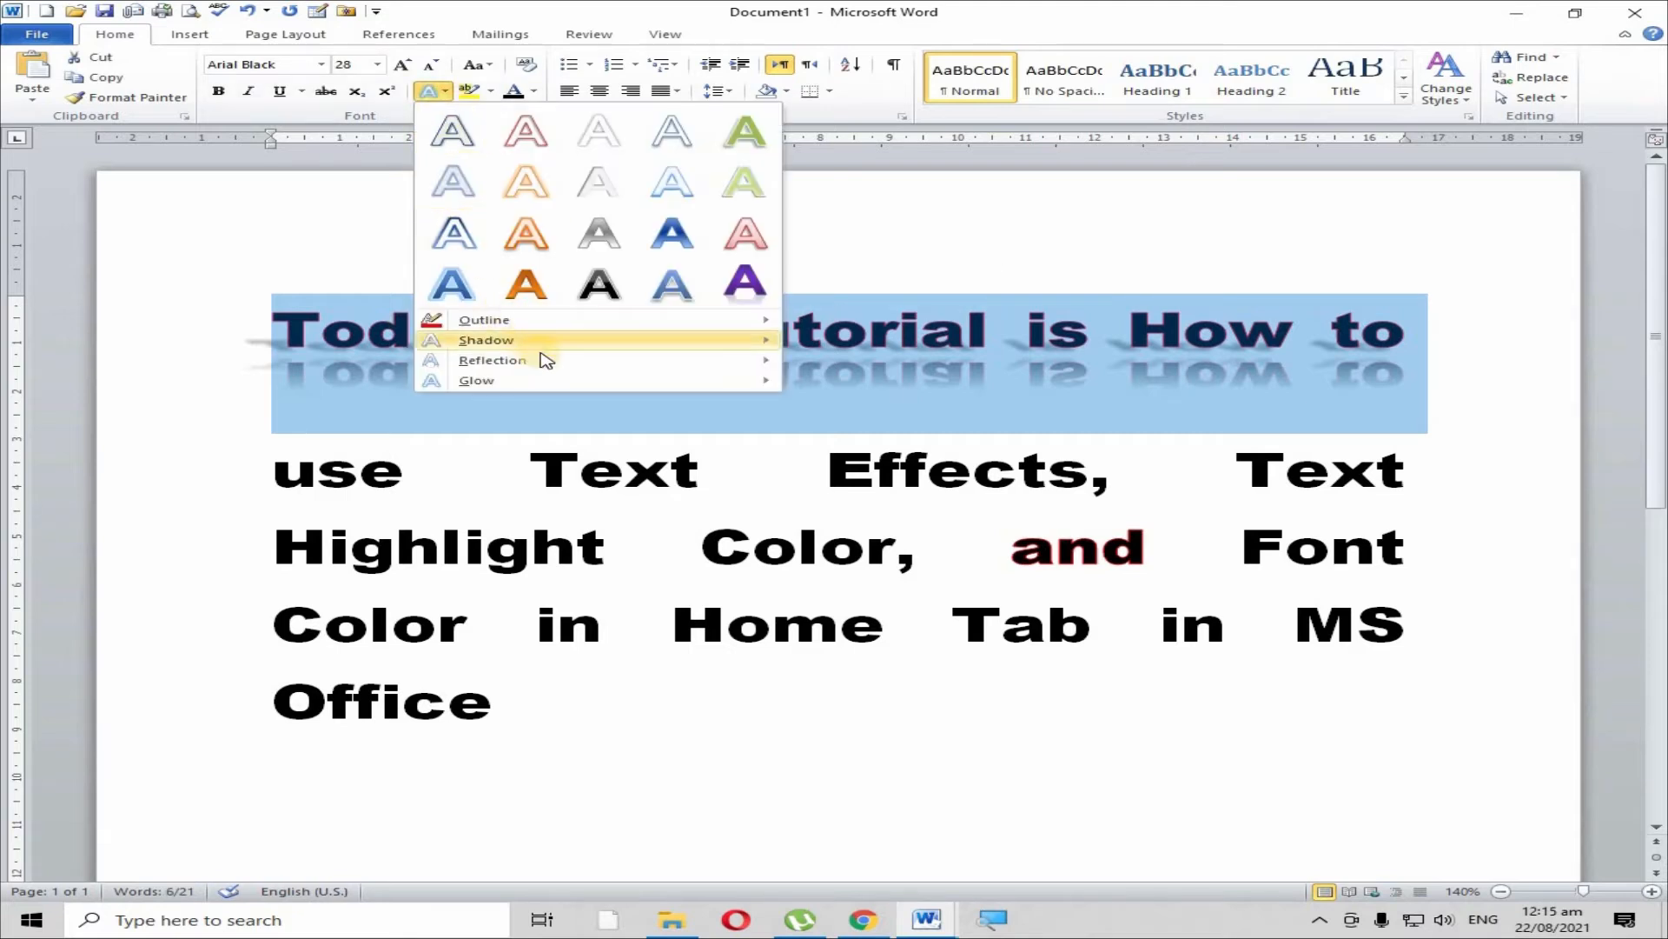
pyautogui.moveTo(553, 365)
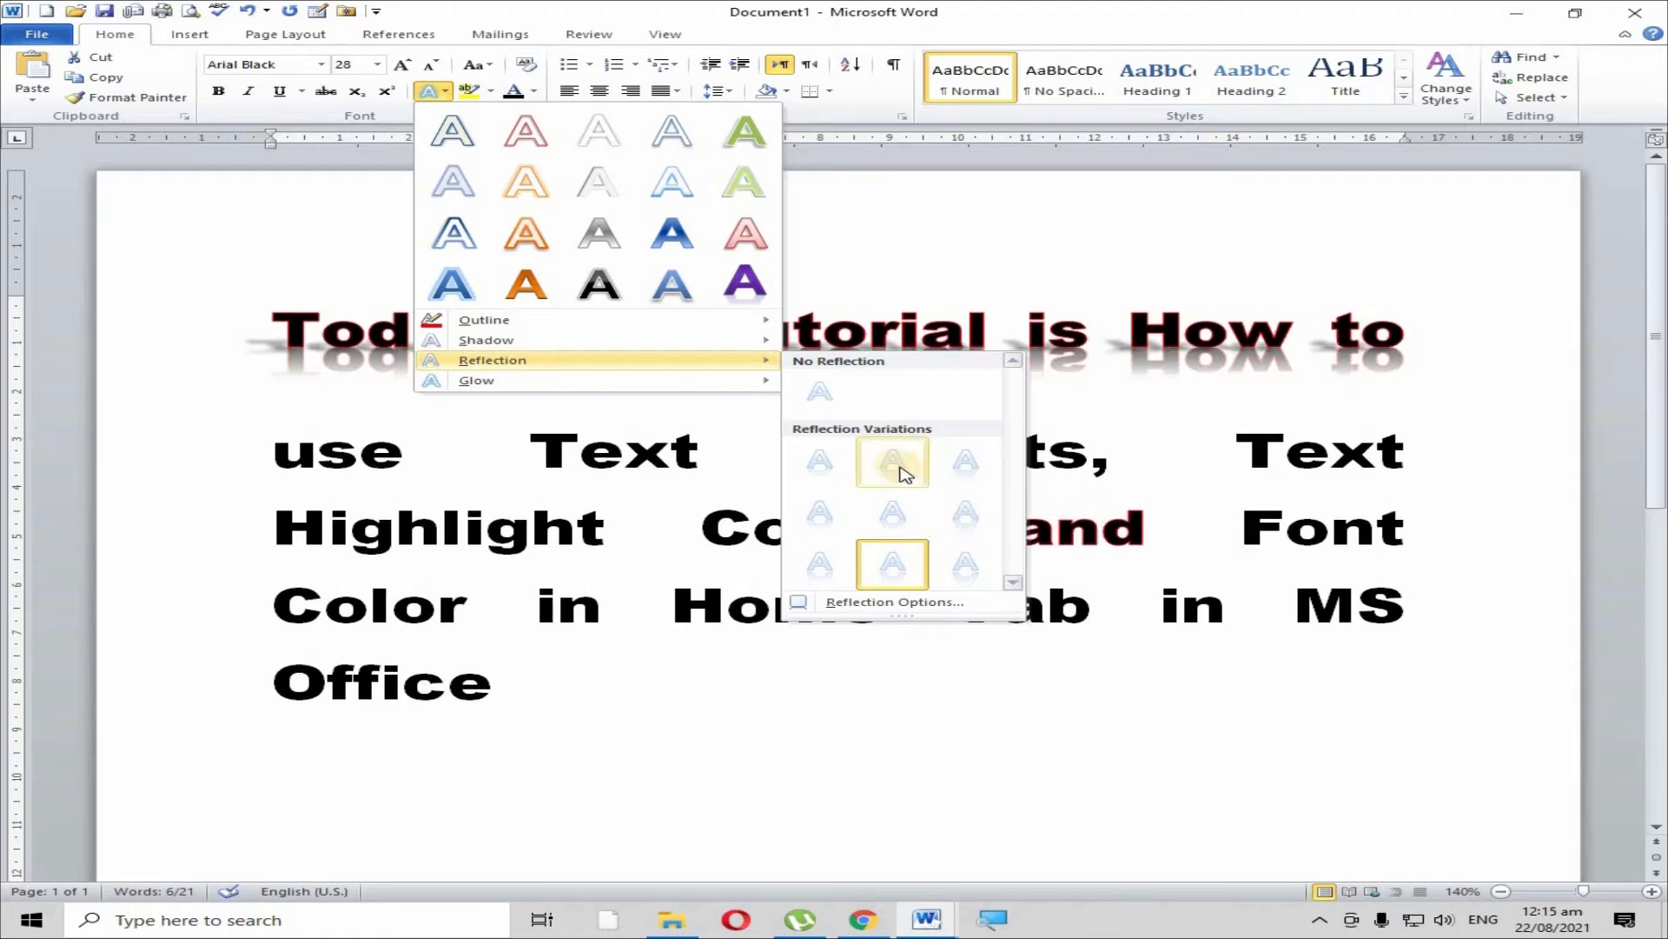
pyautogui.click(821, 465)
pyautogui.click(495, 419)
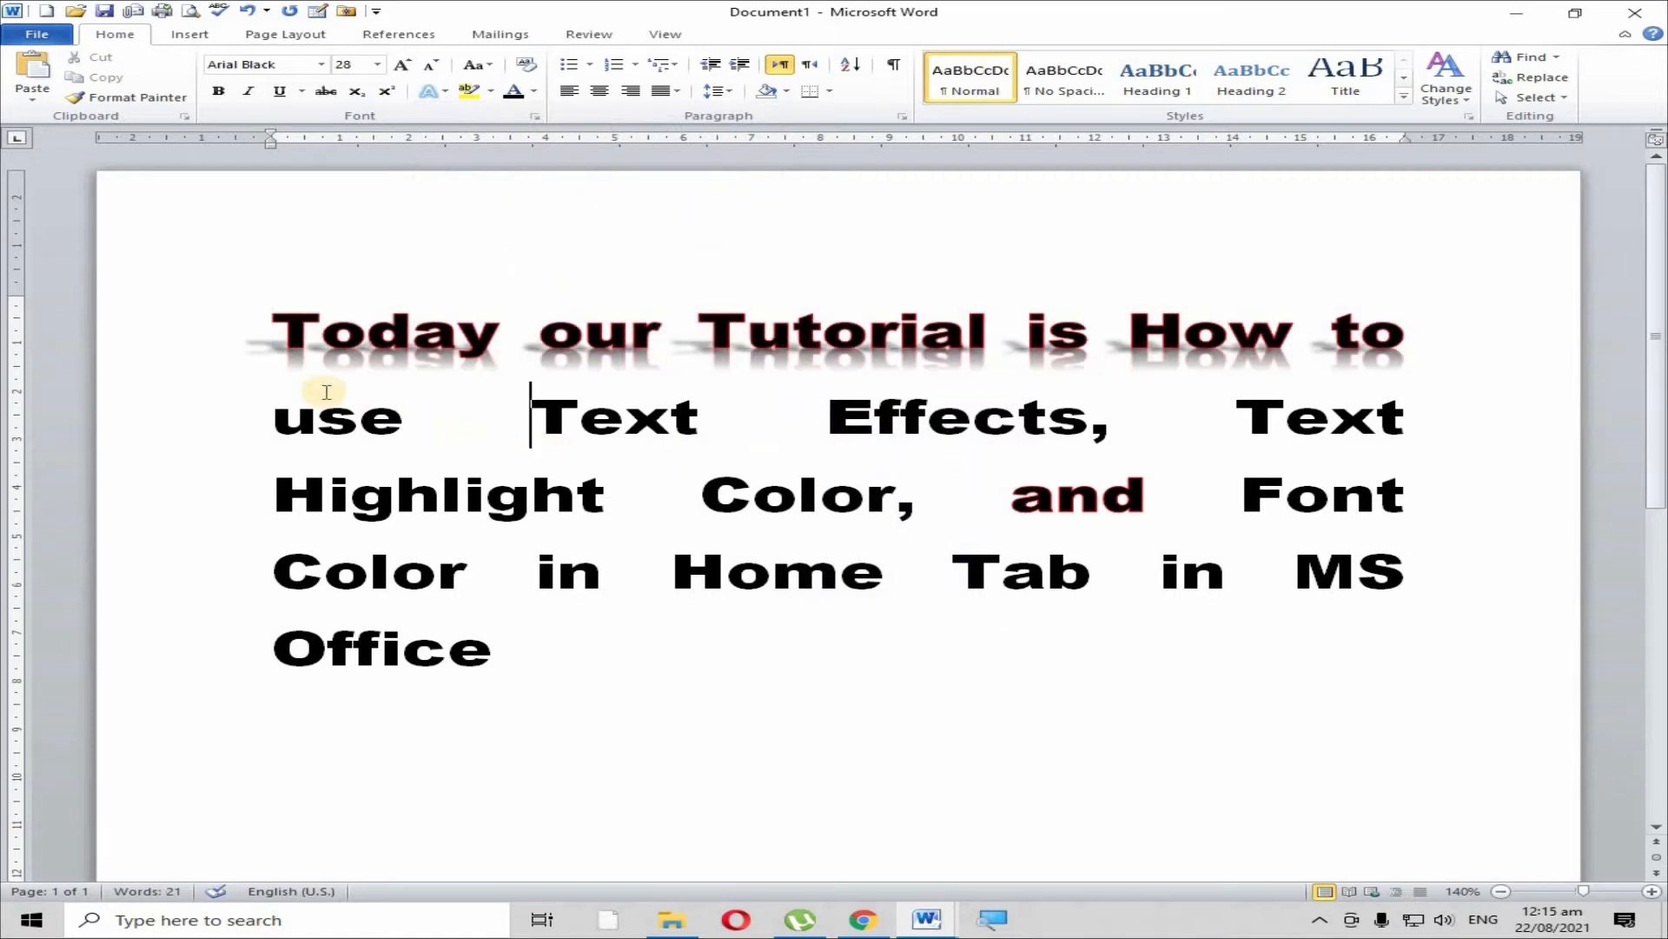
# Remove the text outline from the first line, "Today our Tutorial is How to"
pyautogui.moveTo(266, 339); pyautogui.dragTo(1384, 337)
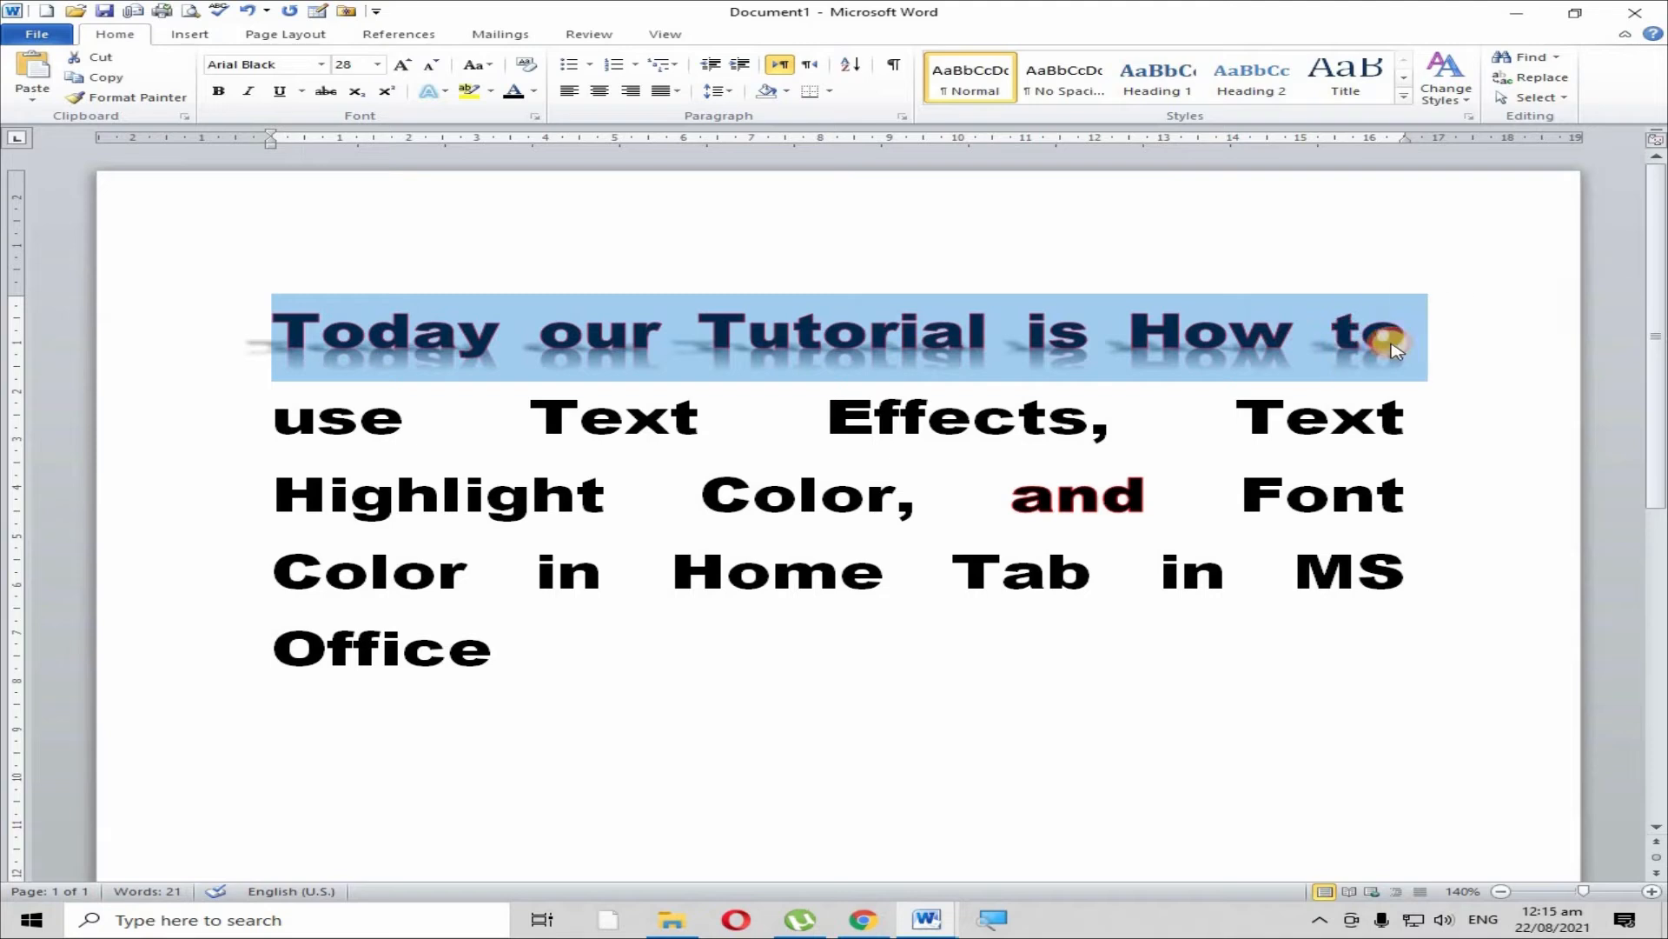
pyautogui.click(445, 91)
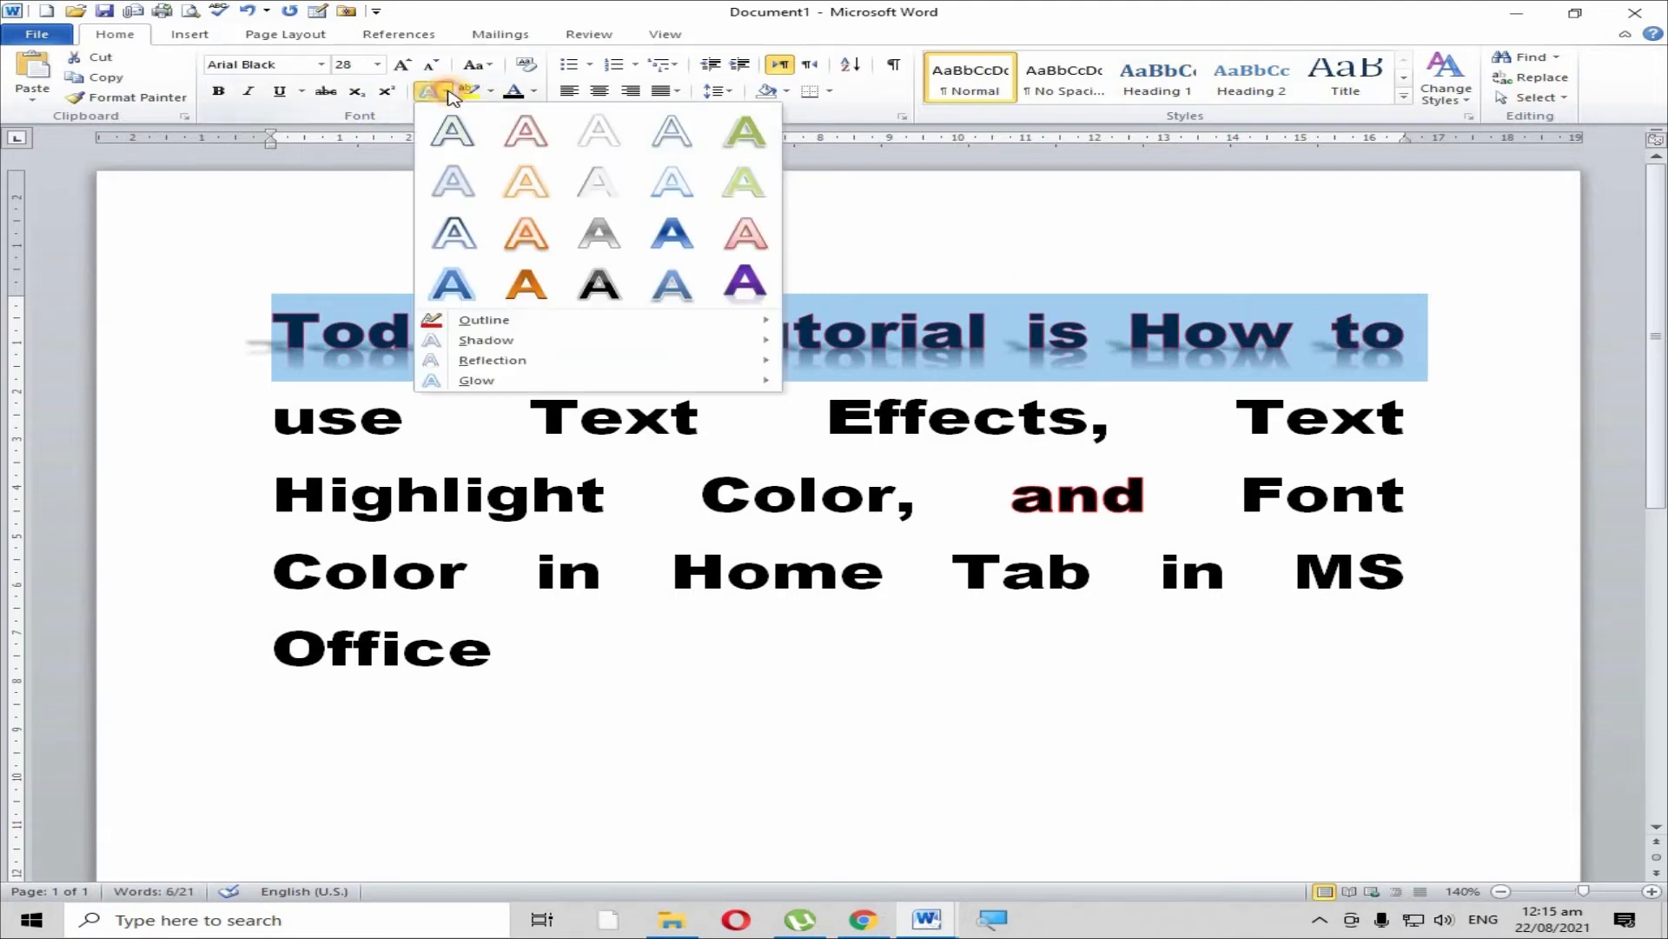
pyautogui.moveTo(530, 324)
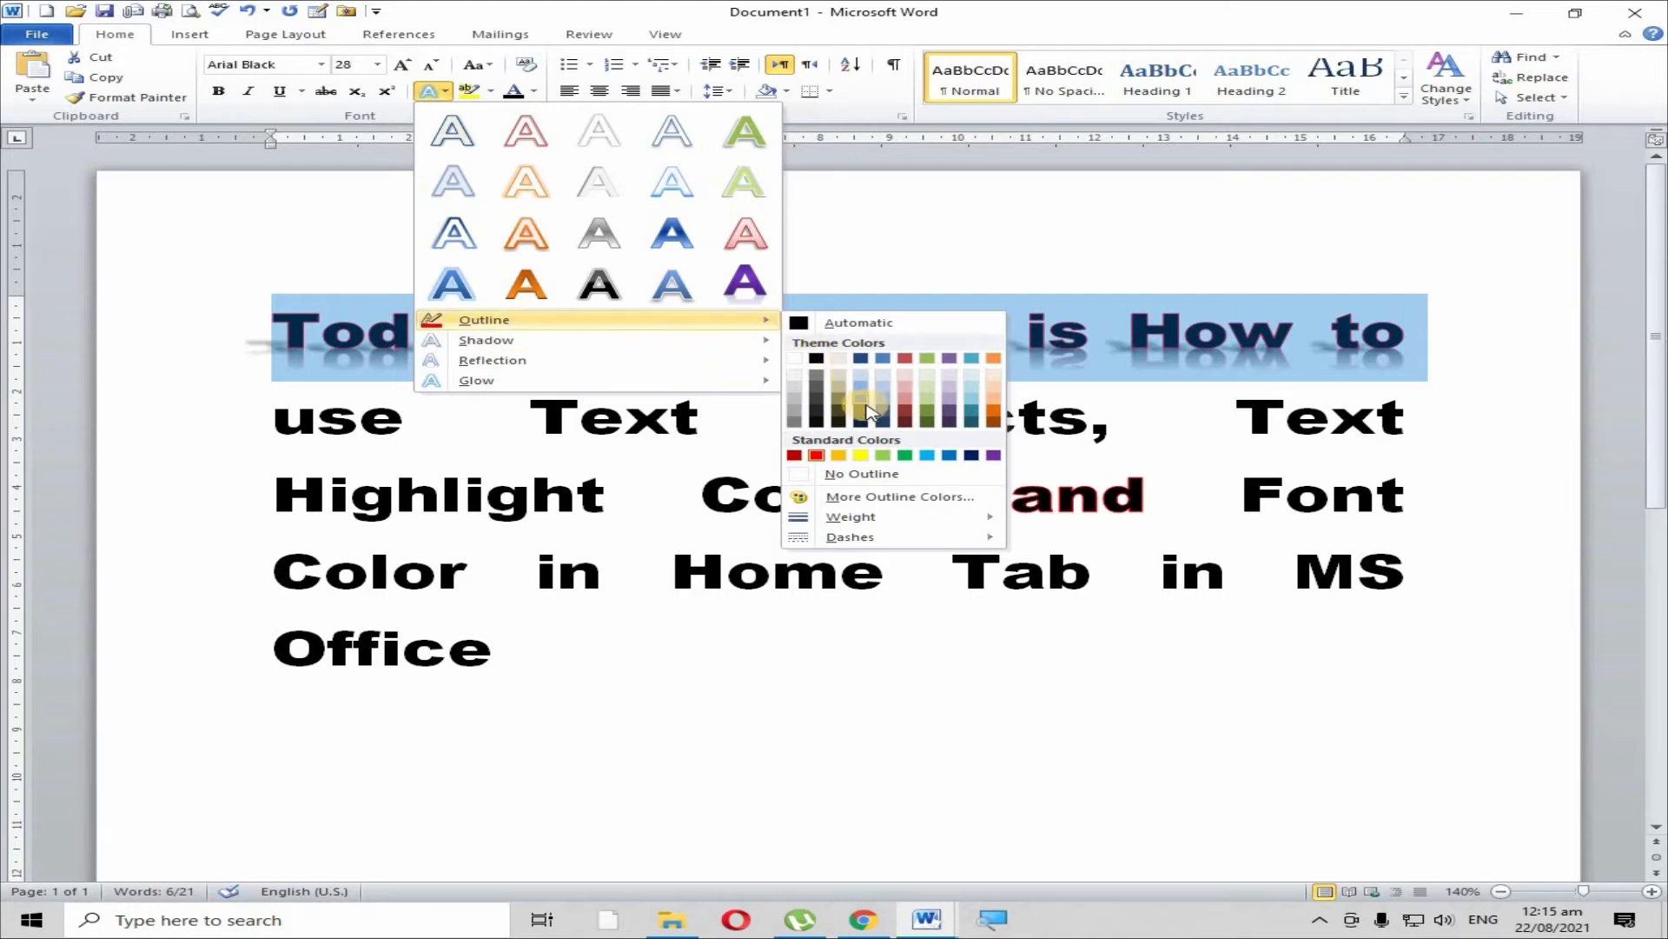
pyautogui.click(869, 474)
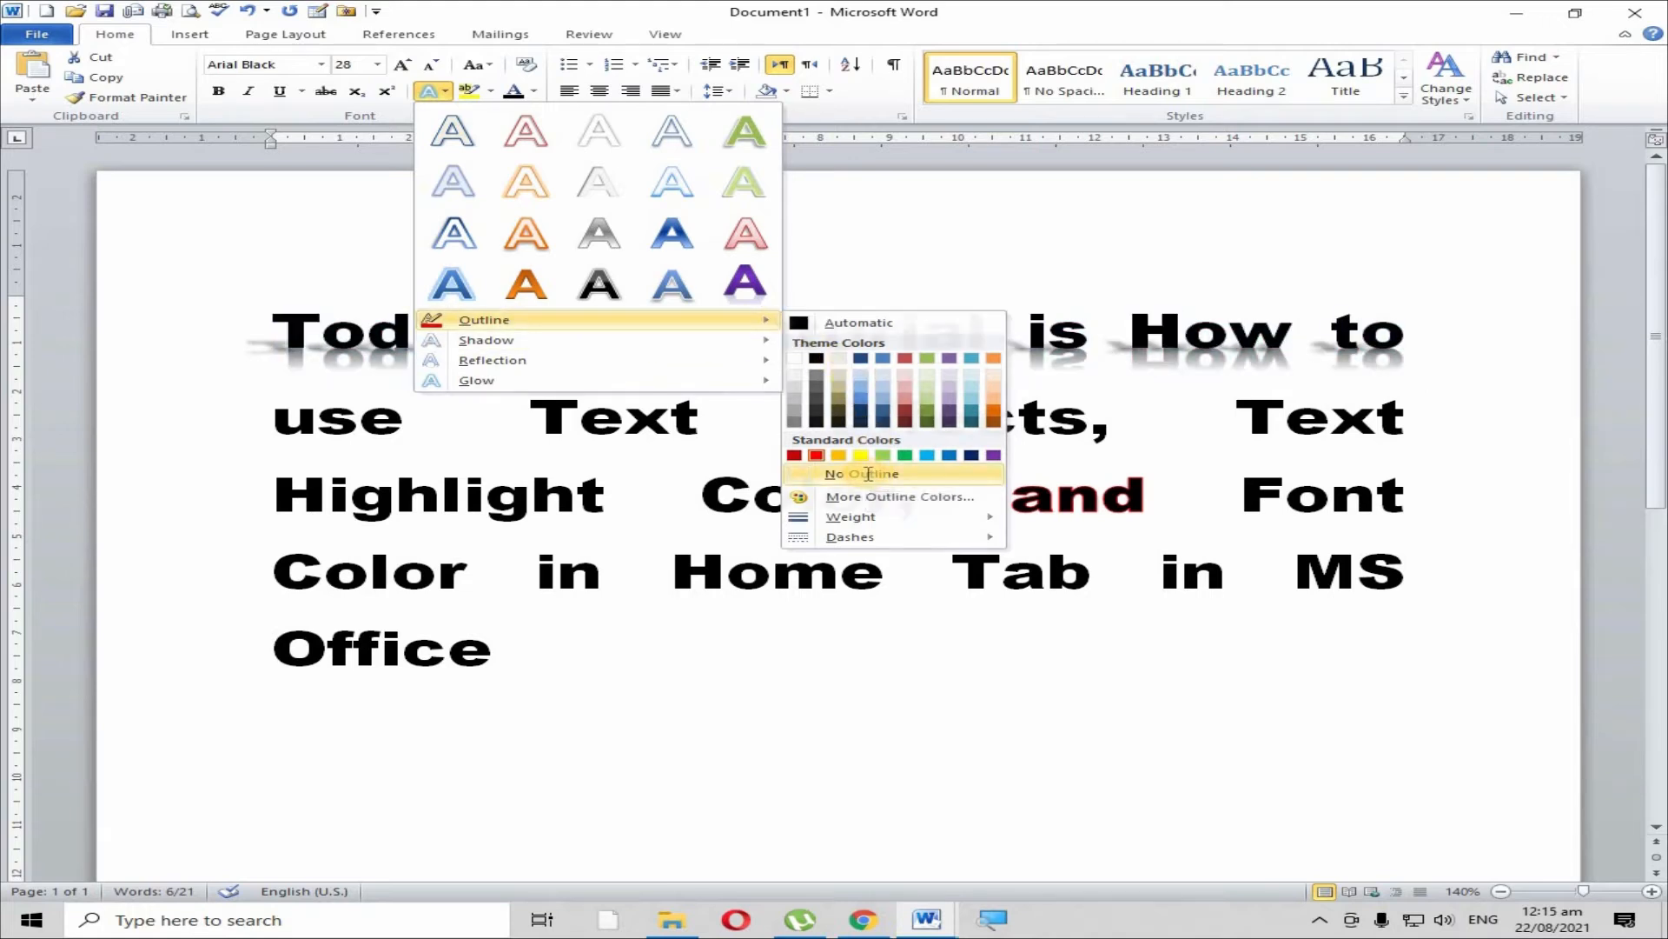
pyautogui.click(702, 393)
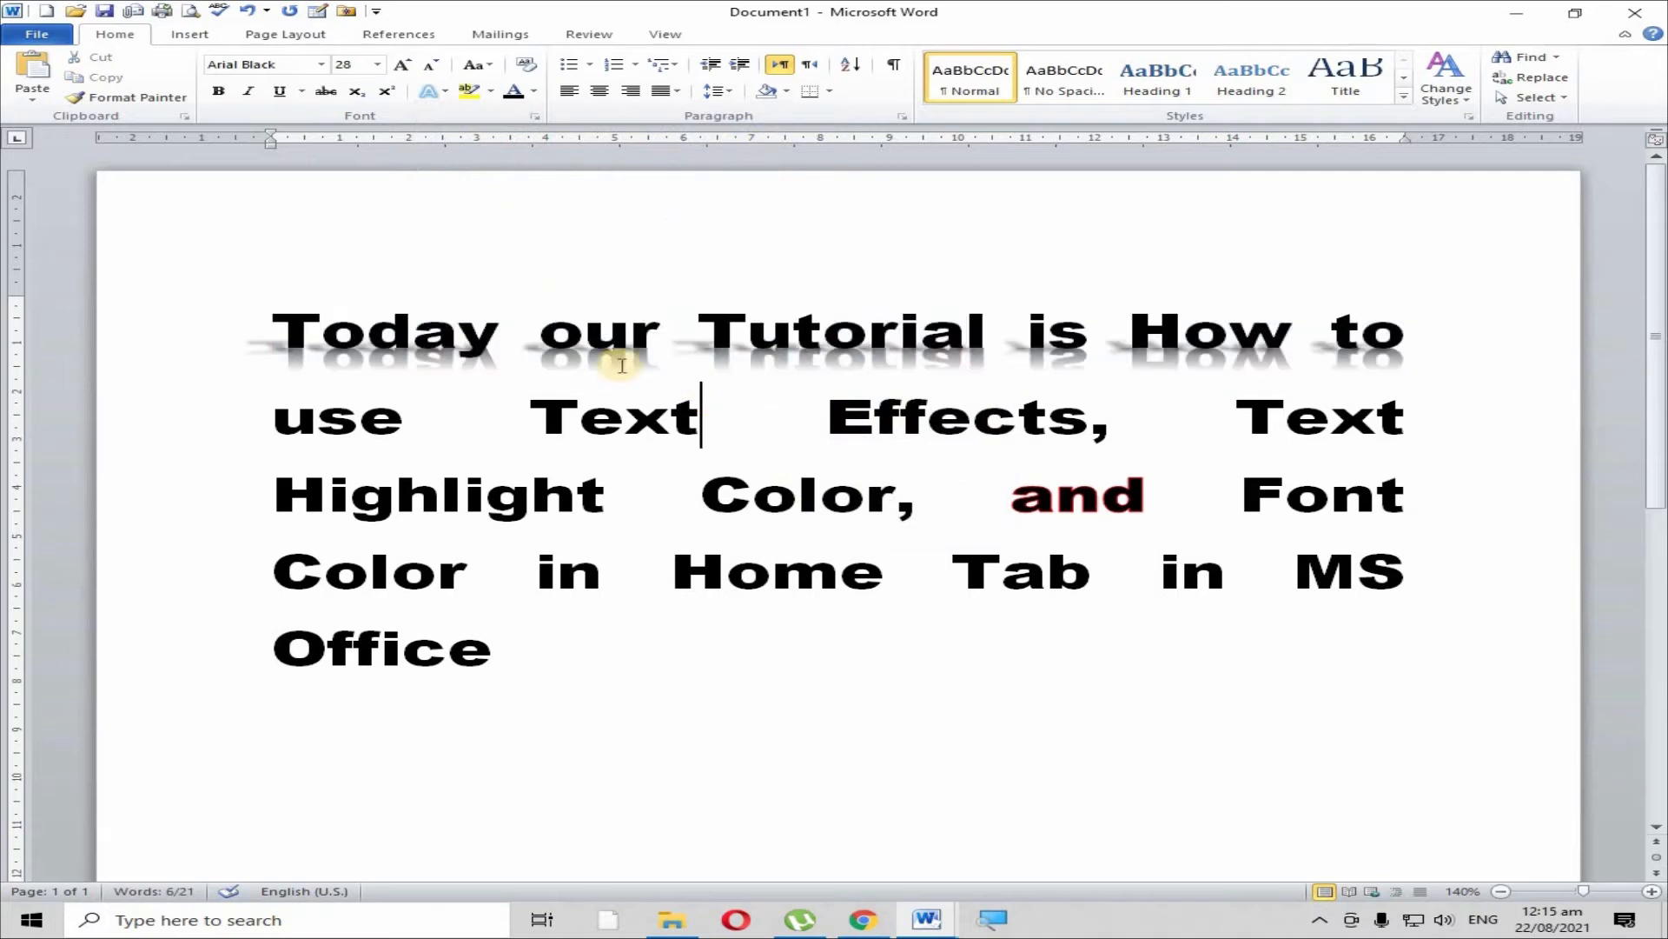
# Remove the shadow effect from the first line by setting it to No Shadow
pyautogui.click(279, 326)
pyautogui.moveTo(279, 326); pyautogui.dragTo(1428, 339)
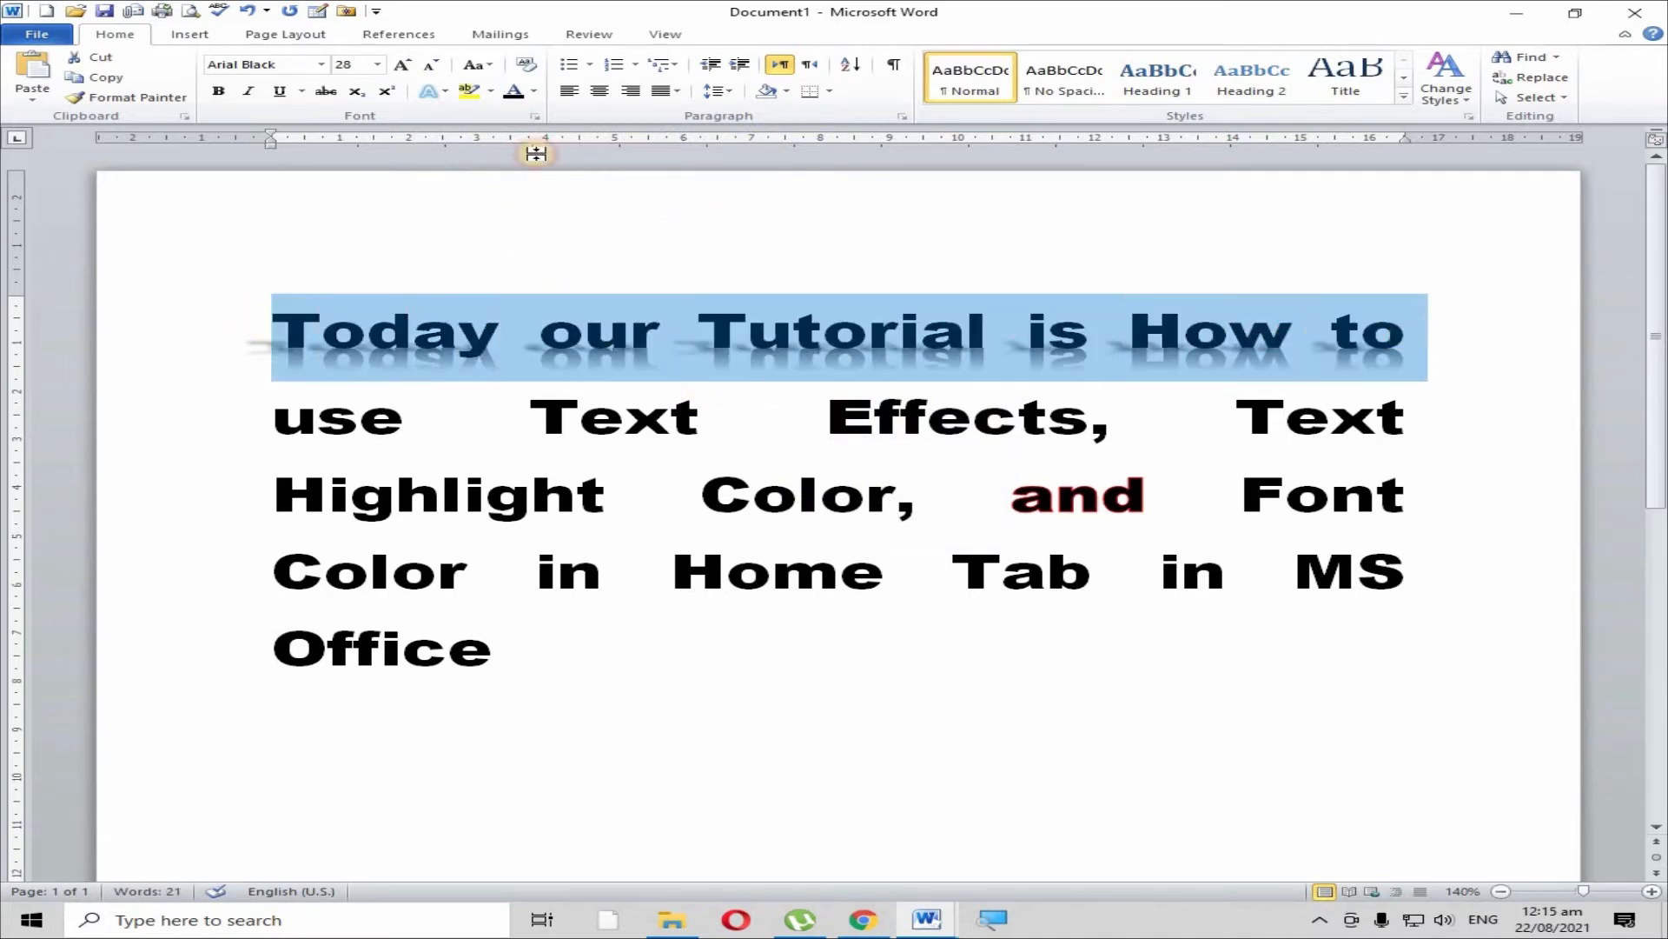
pyautogui.click(440, 91)
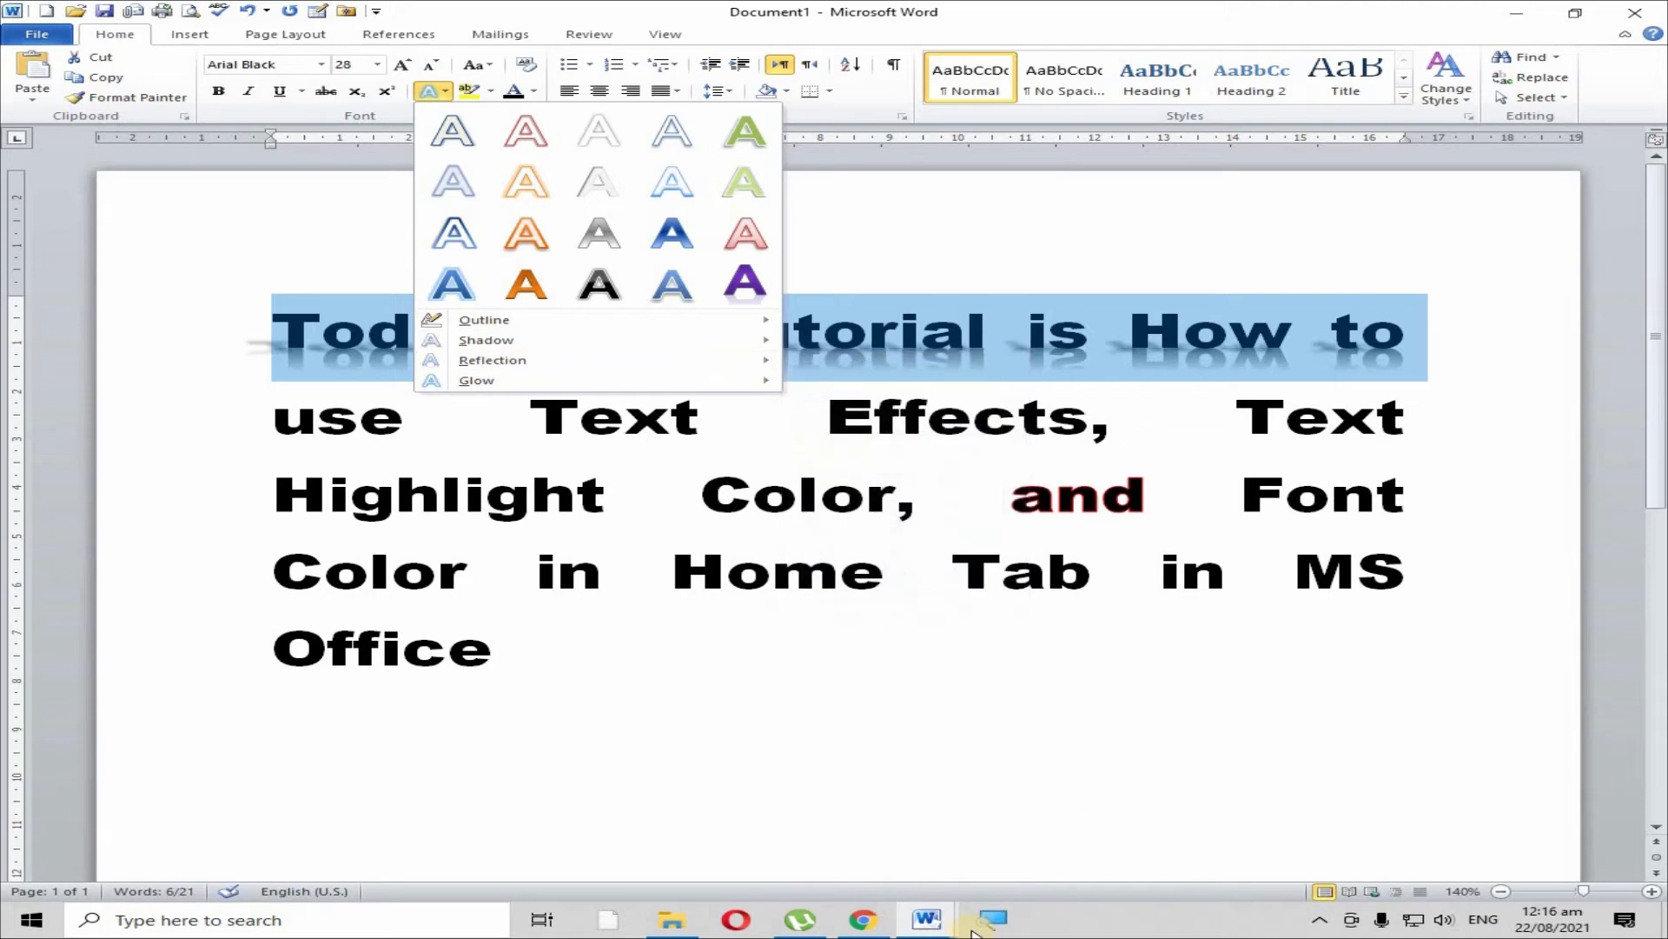
pyautogui.moveTo(517, 343)
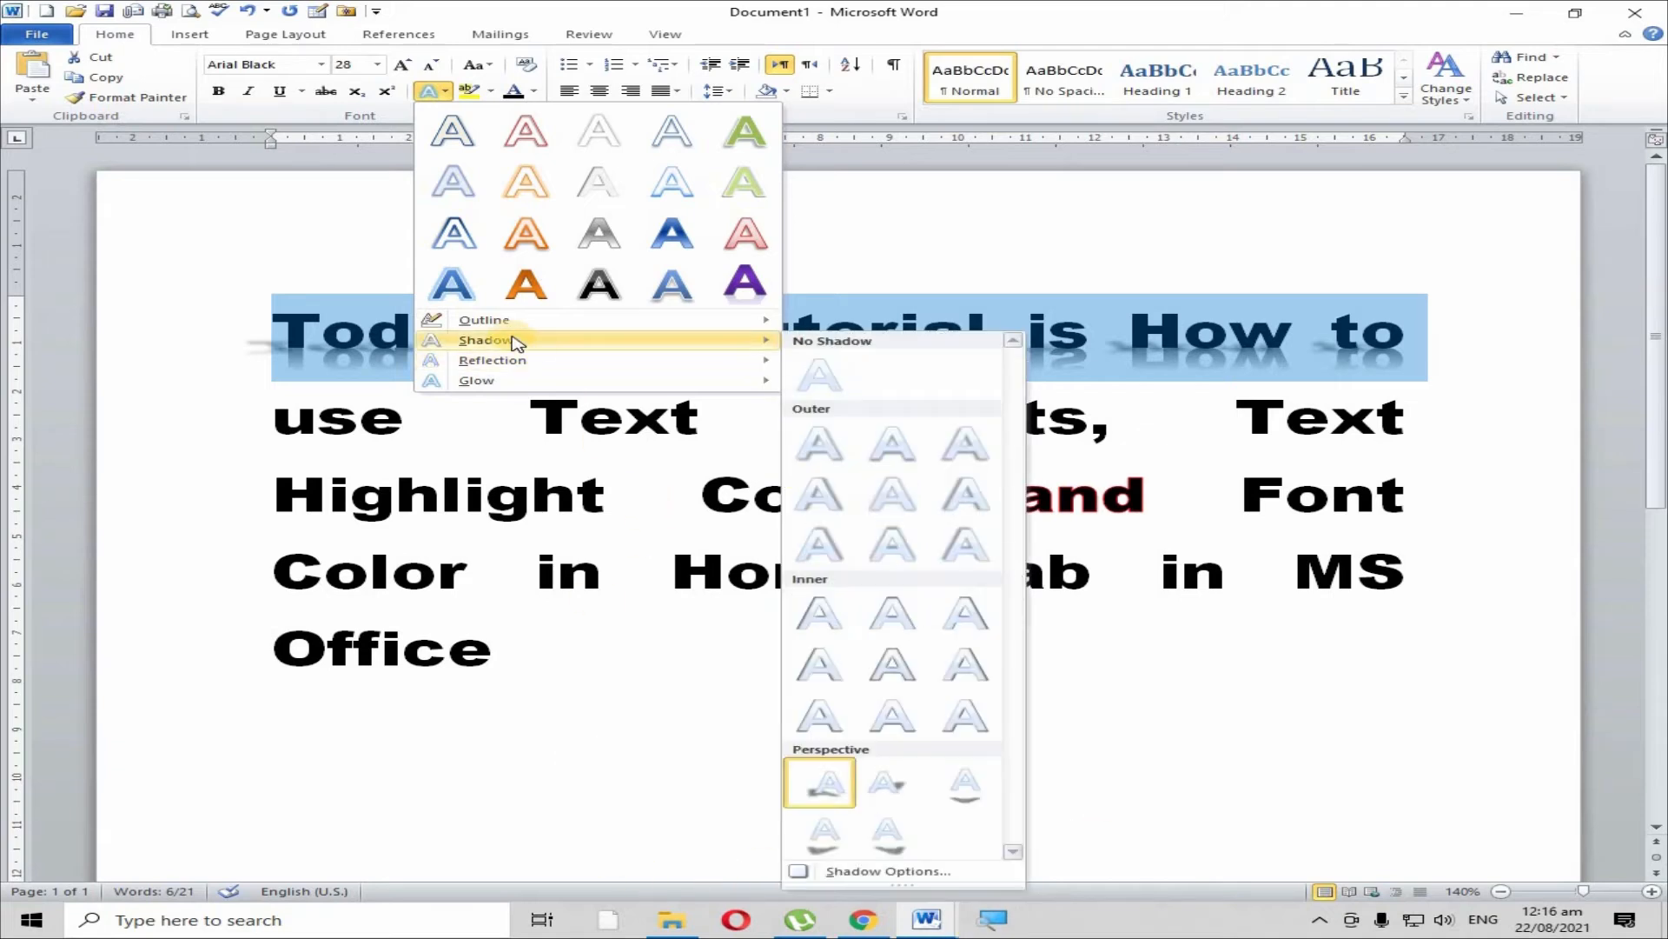
pyautogui.click(838, 380)
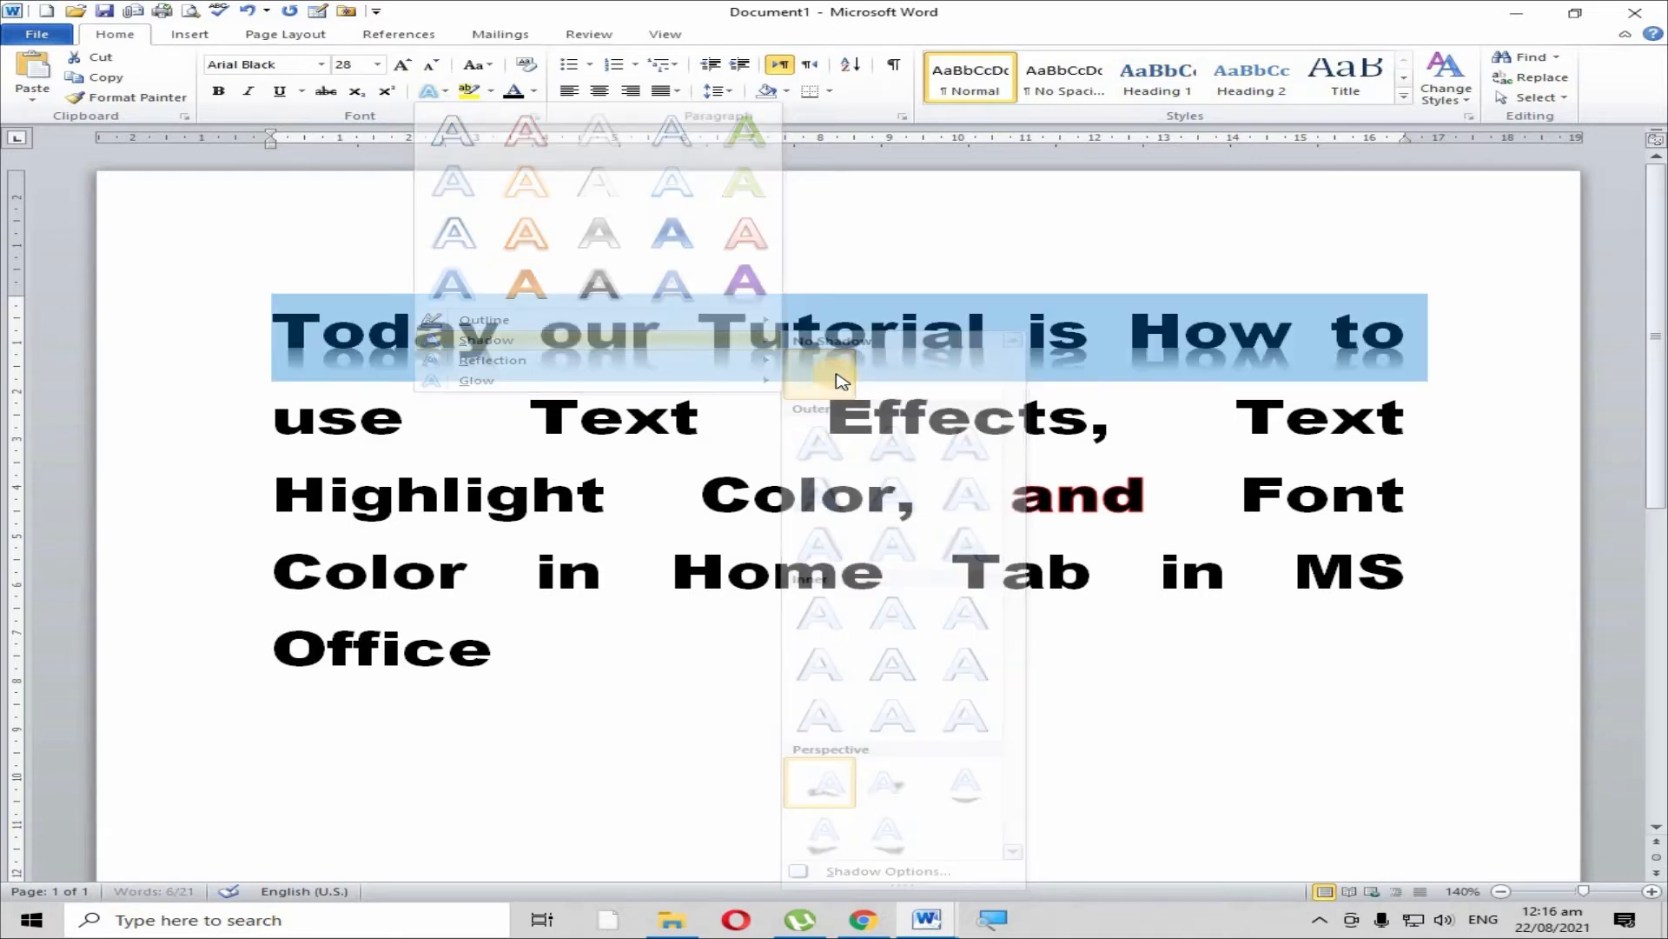
# Set the first line's reflection to No Reflection
pyautogui.click(444, 91)
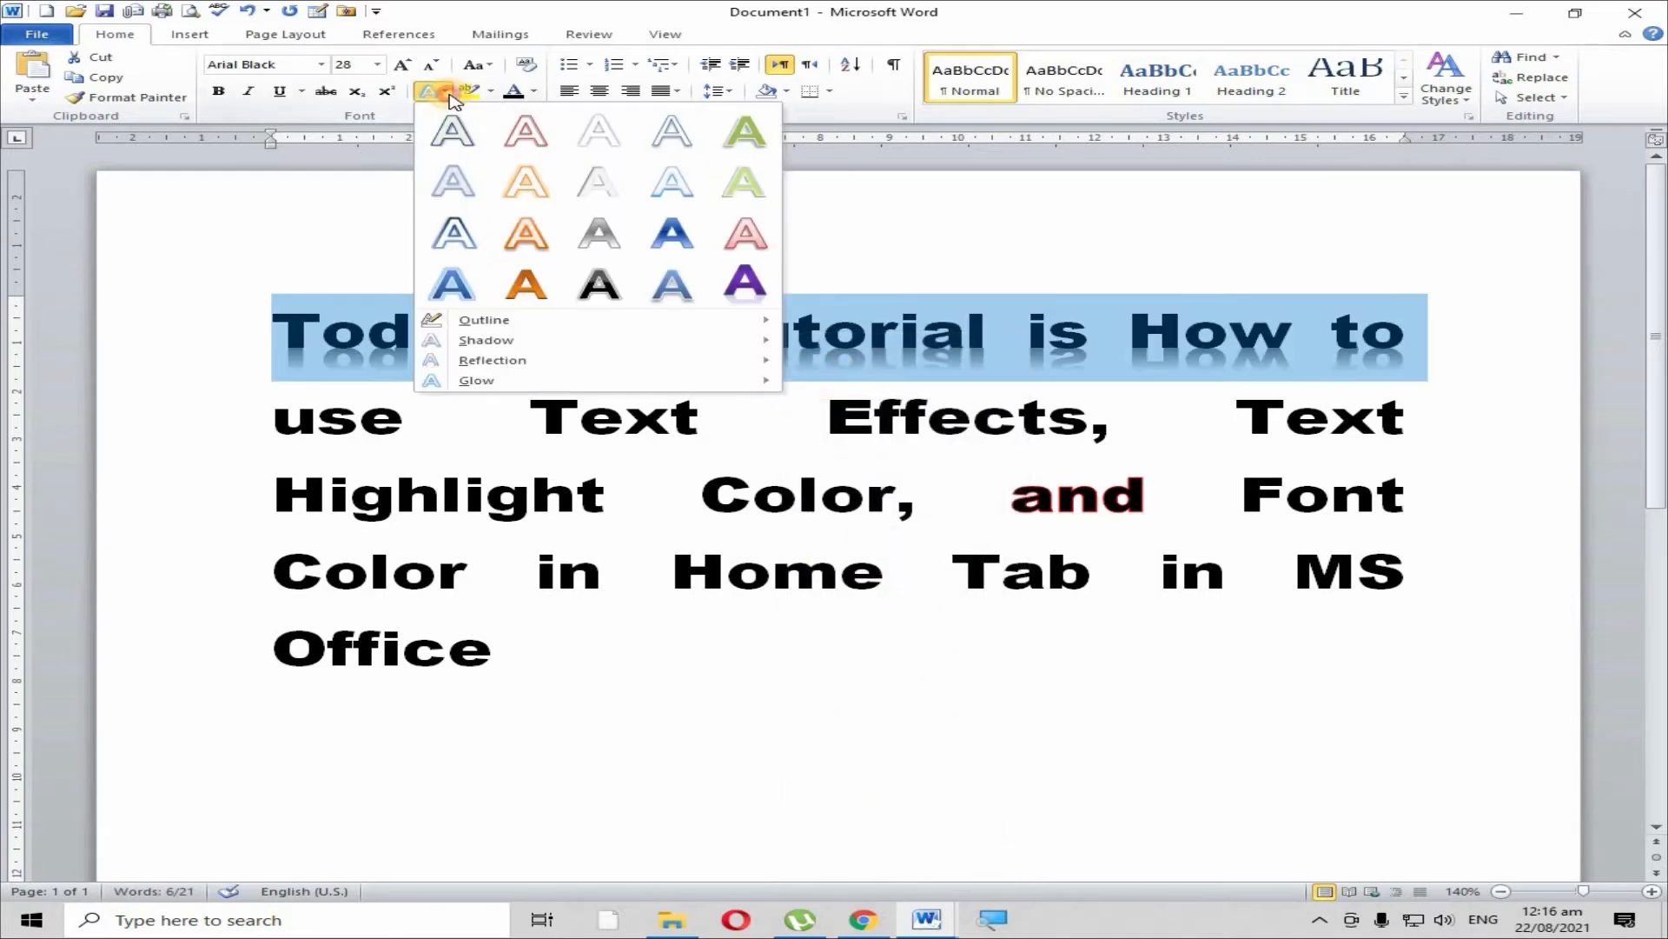
pyautogui.moveTo(505, 380)
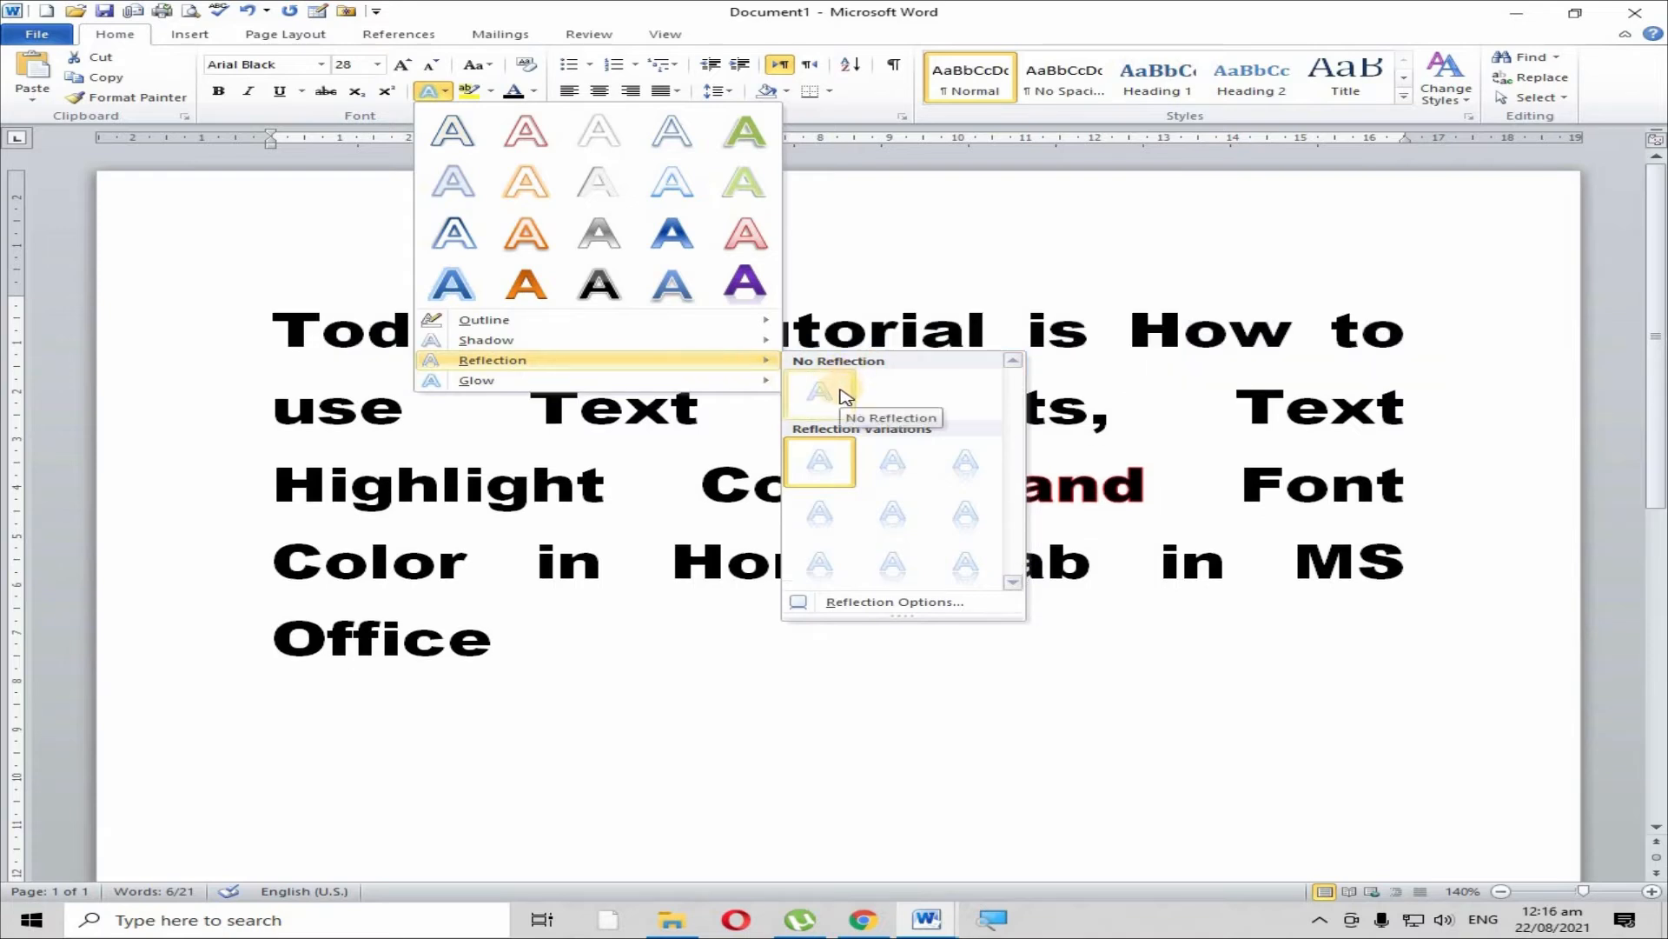
pyautogui.click(842, 396)
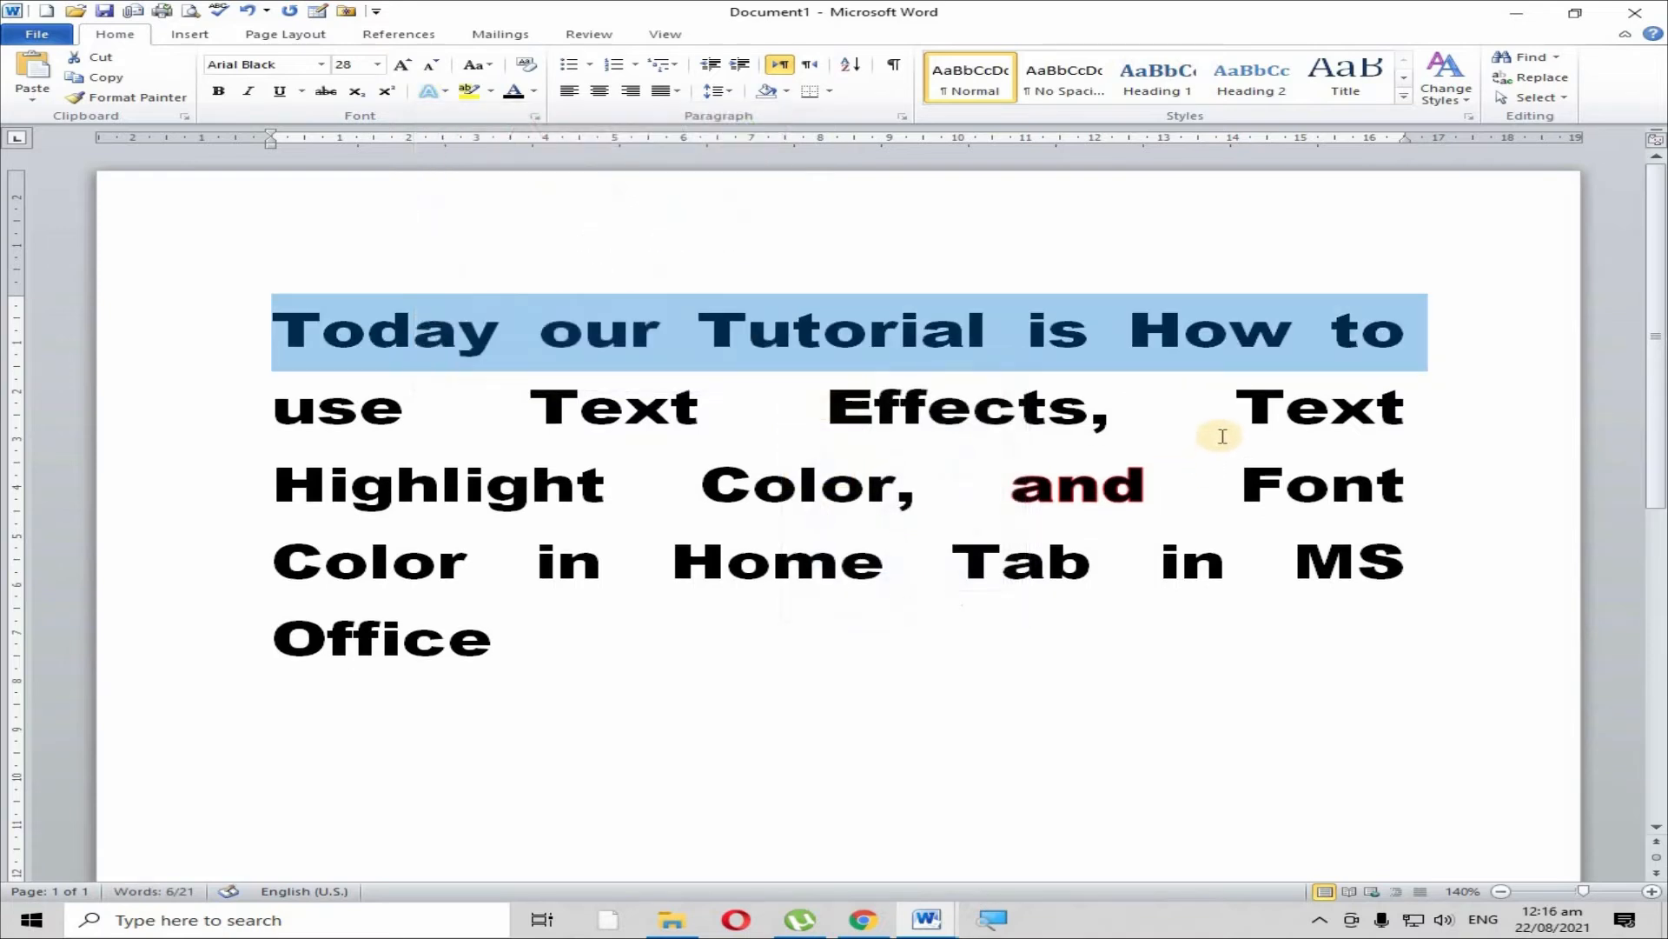
pyautogui.click(1243, 375)
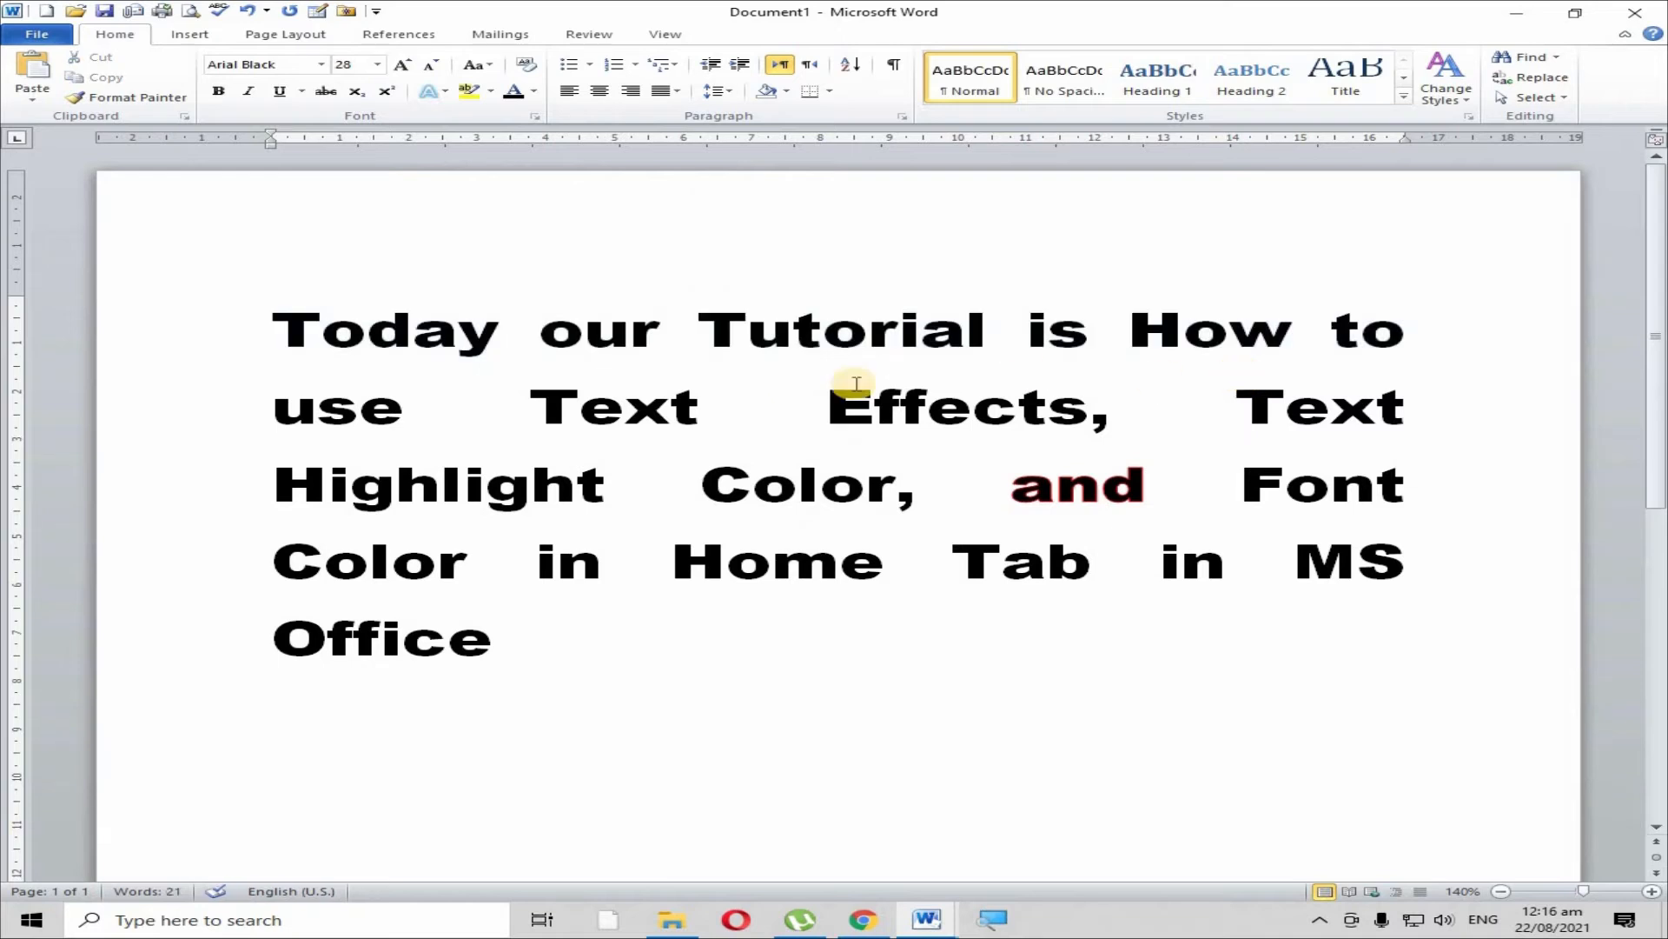
# Apply a glow in standard green to the first line, "Today our Tutorial is How to"
pyautogui.click(261, 324)
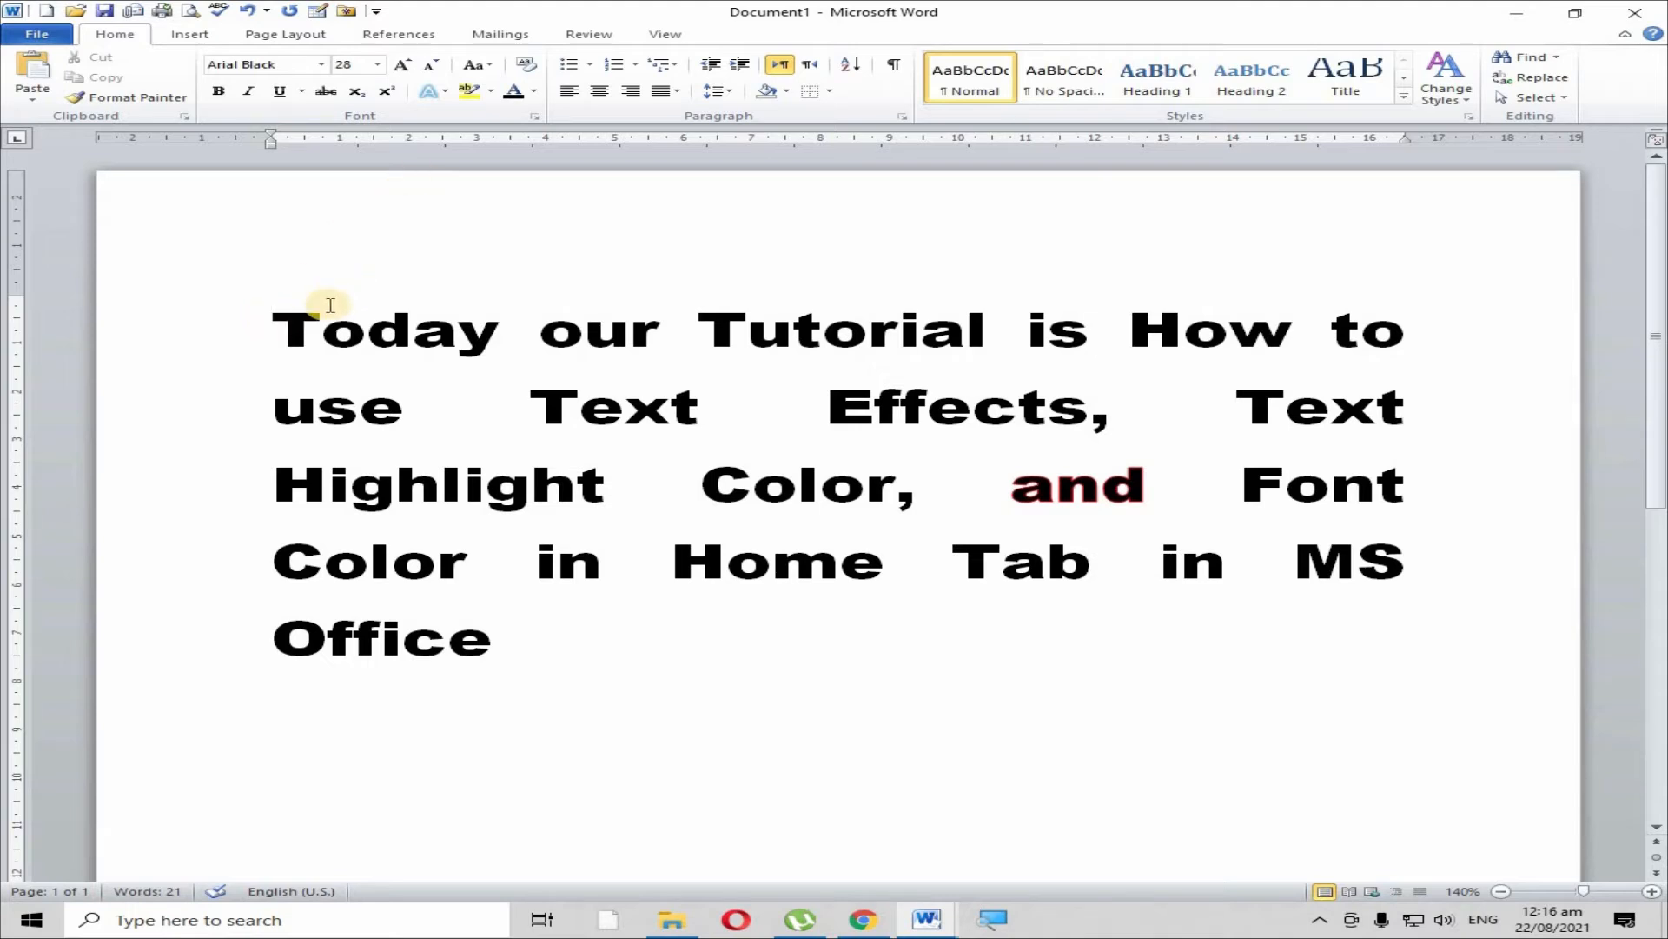
pyautogui.moveTo(285, 326); pyautogui.dragTo(1456, 339)
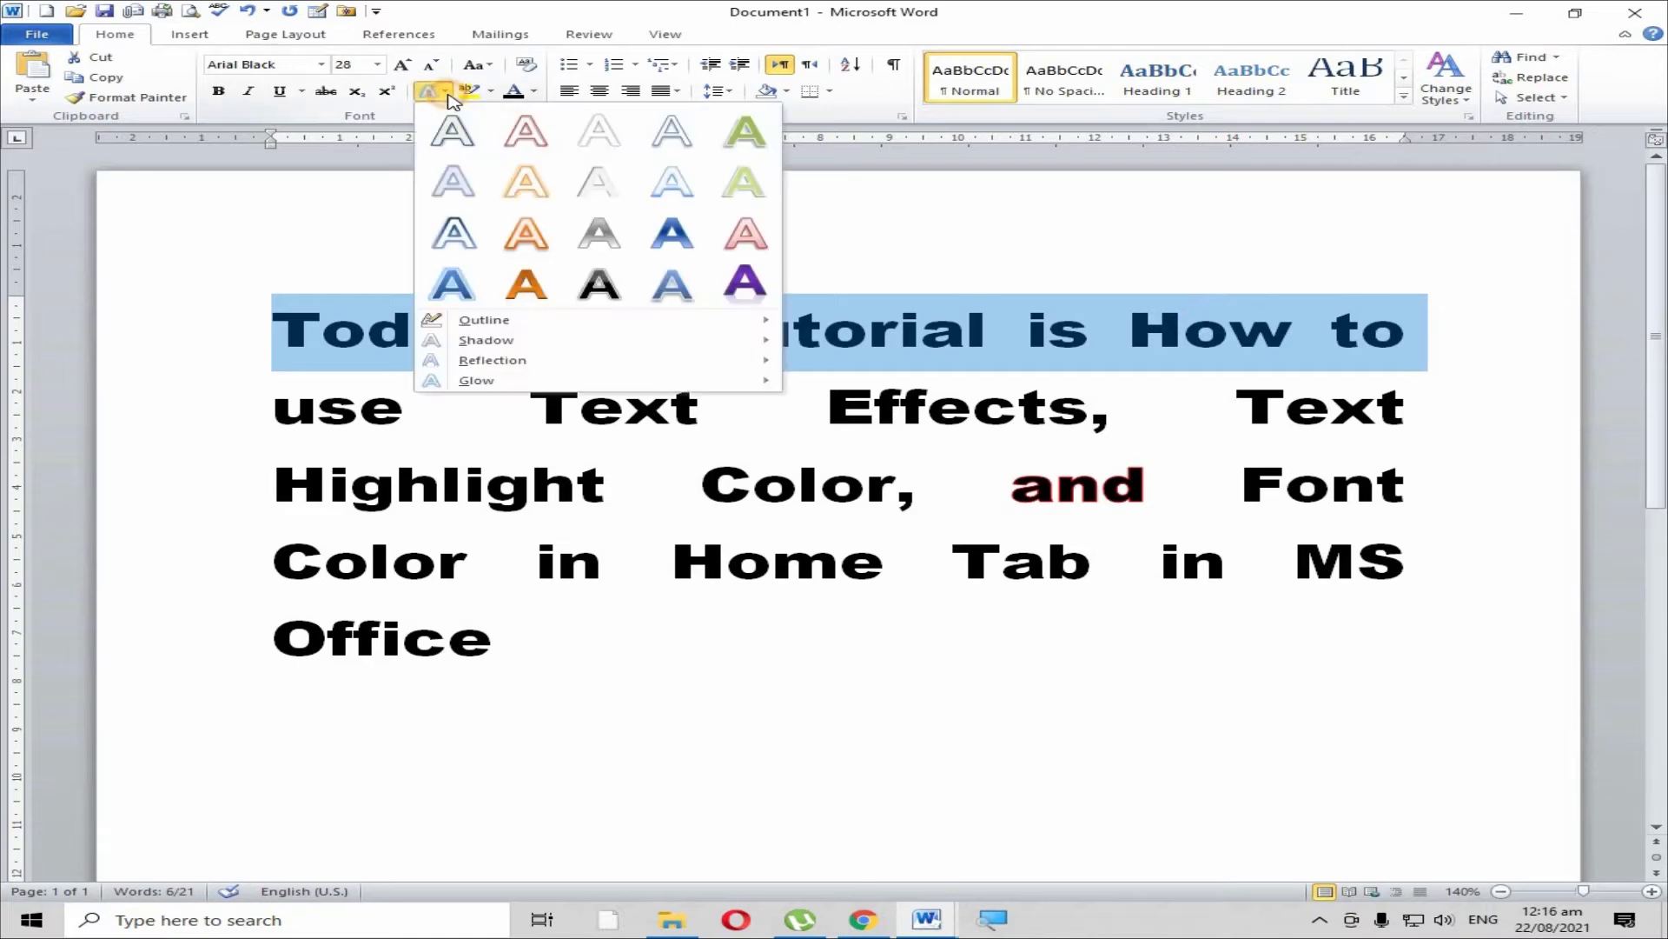
pyautogui.click(434, 91)
pyautogui.moveTo(504, 383)
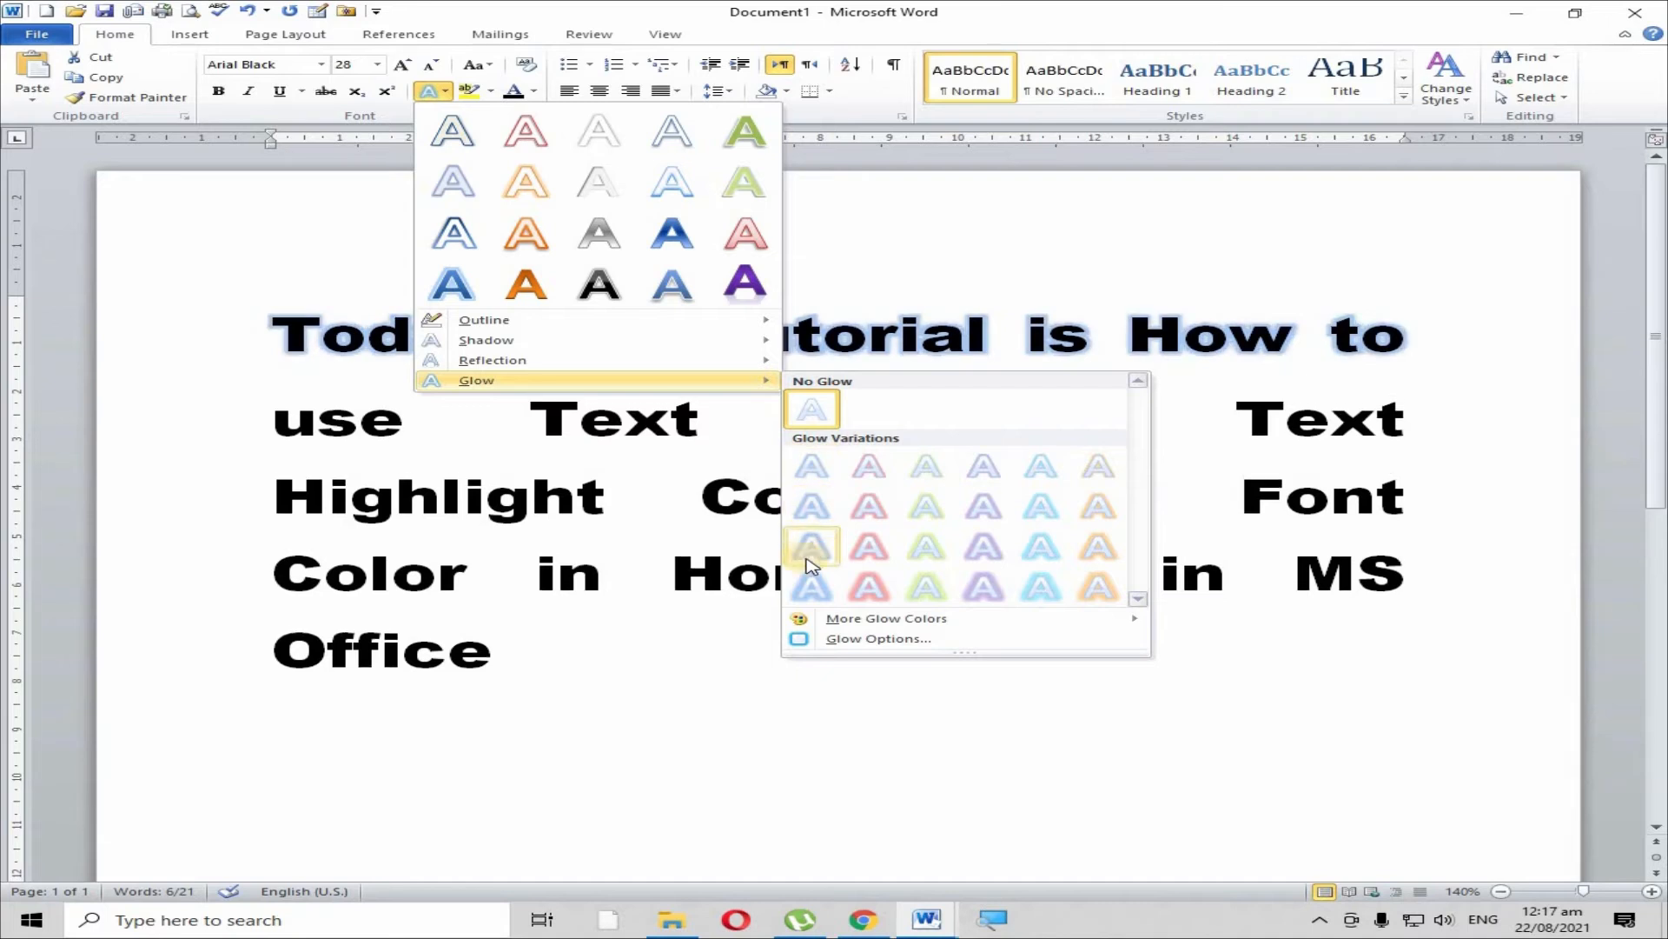
pyautogui.moveTo(817, 624)
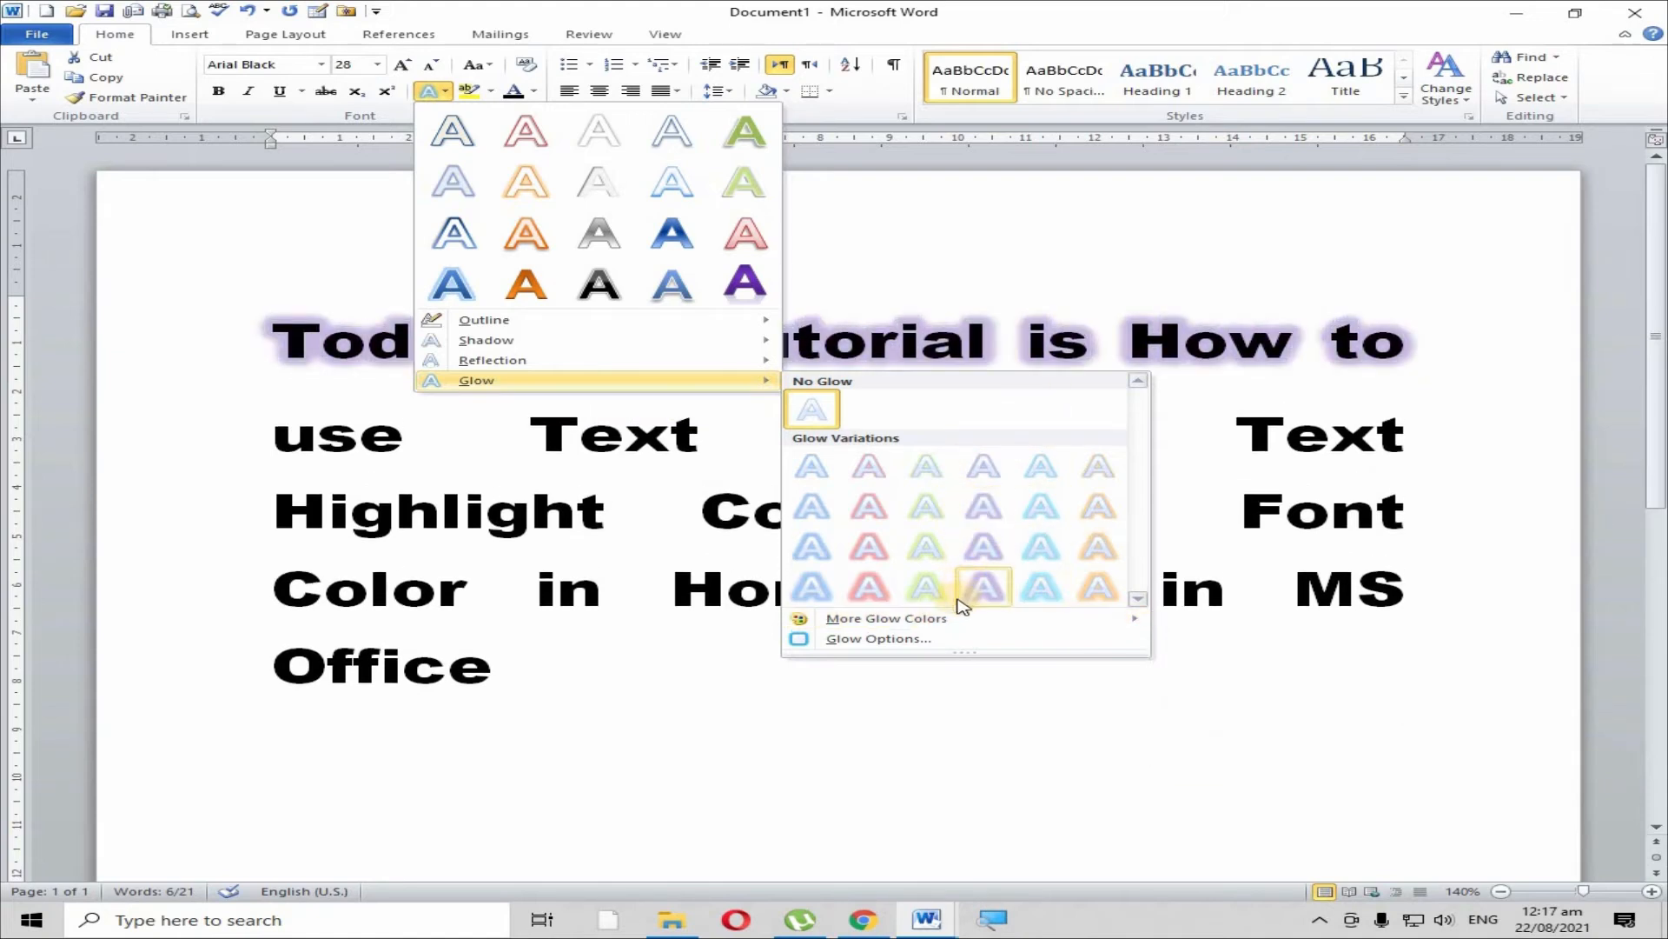
pyautogui.moveTo(953, 622)
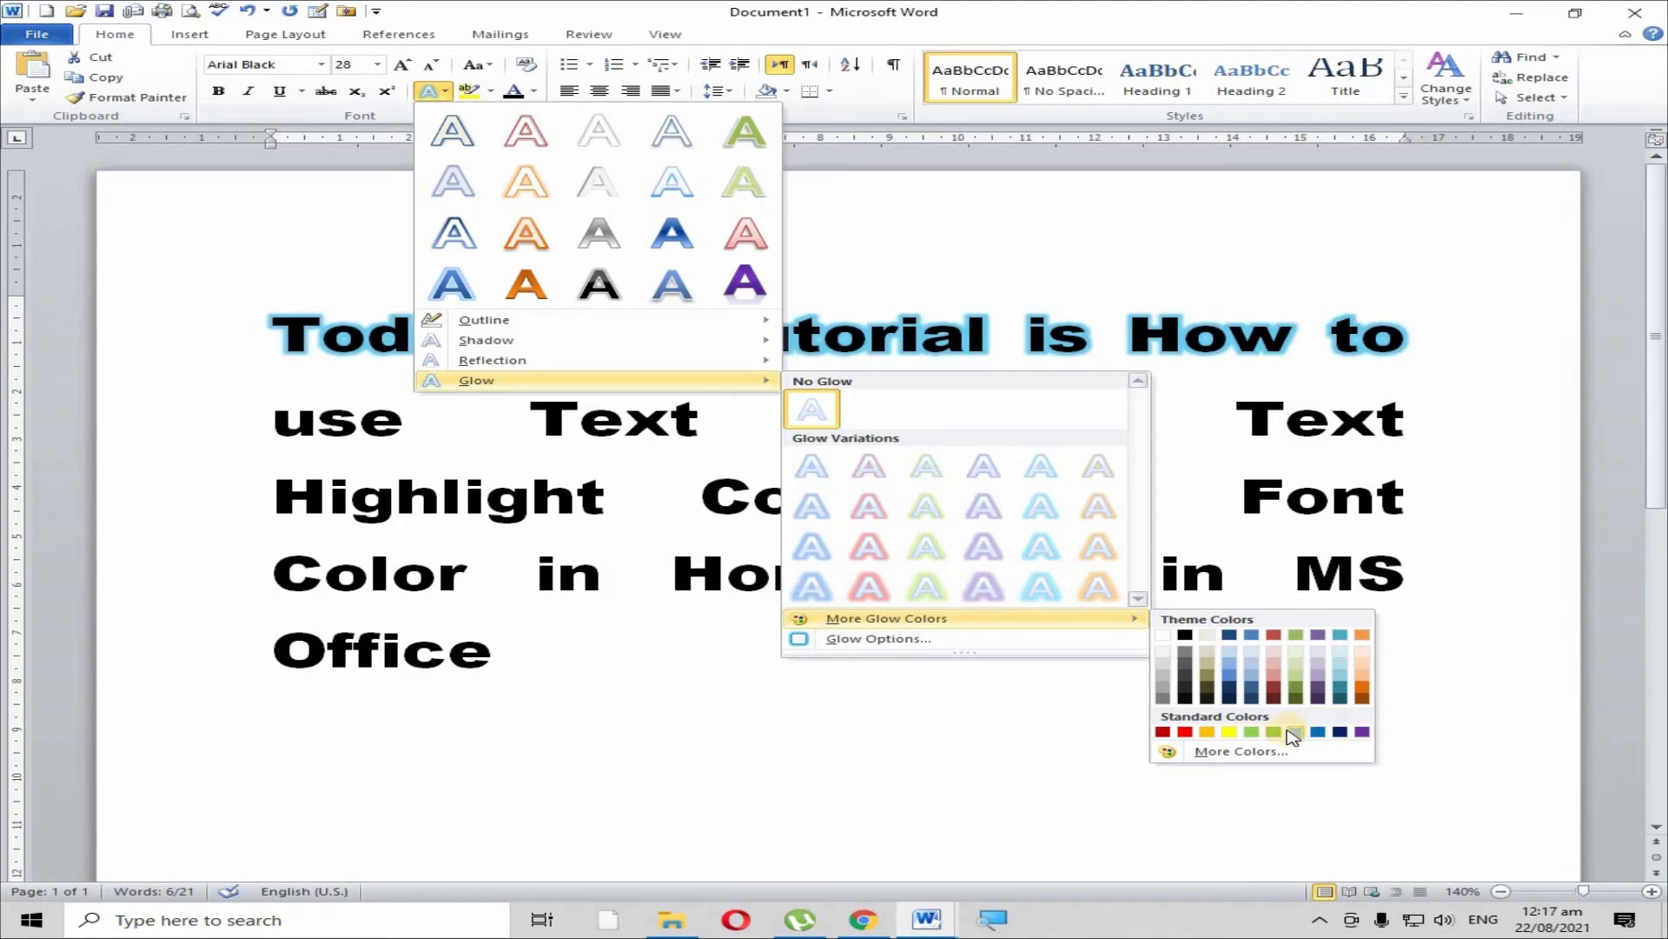
pyautogui.click(1274, 731)
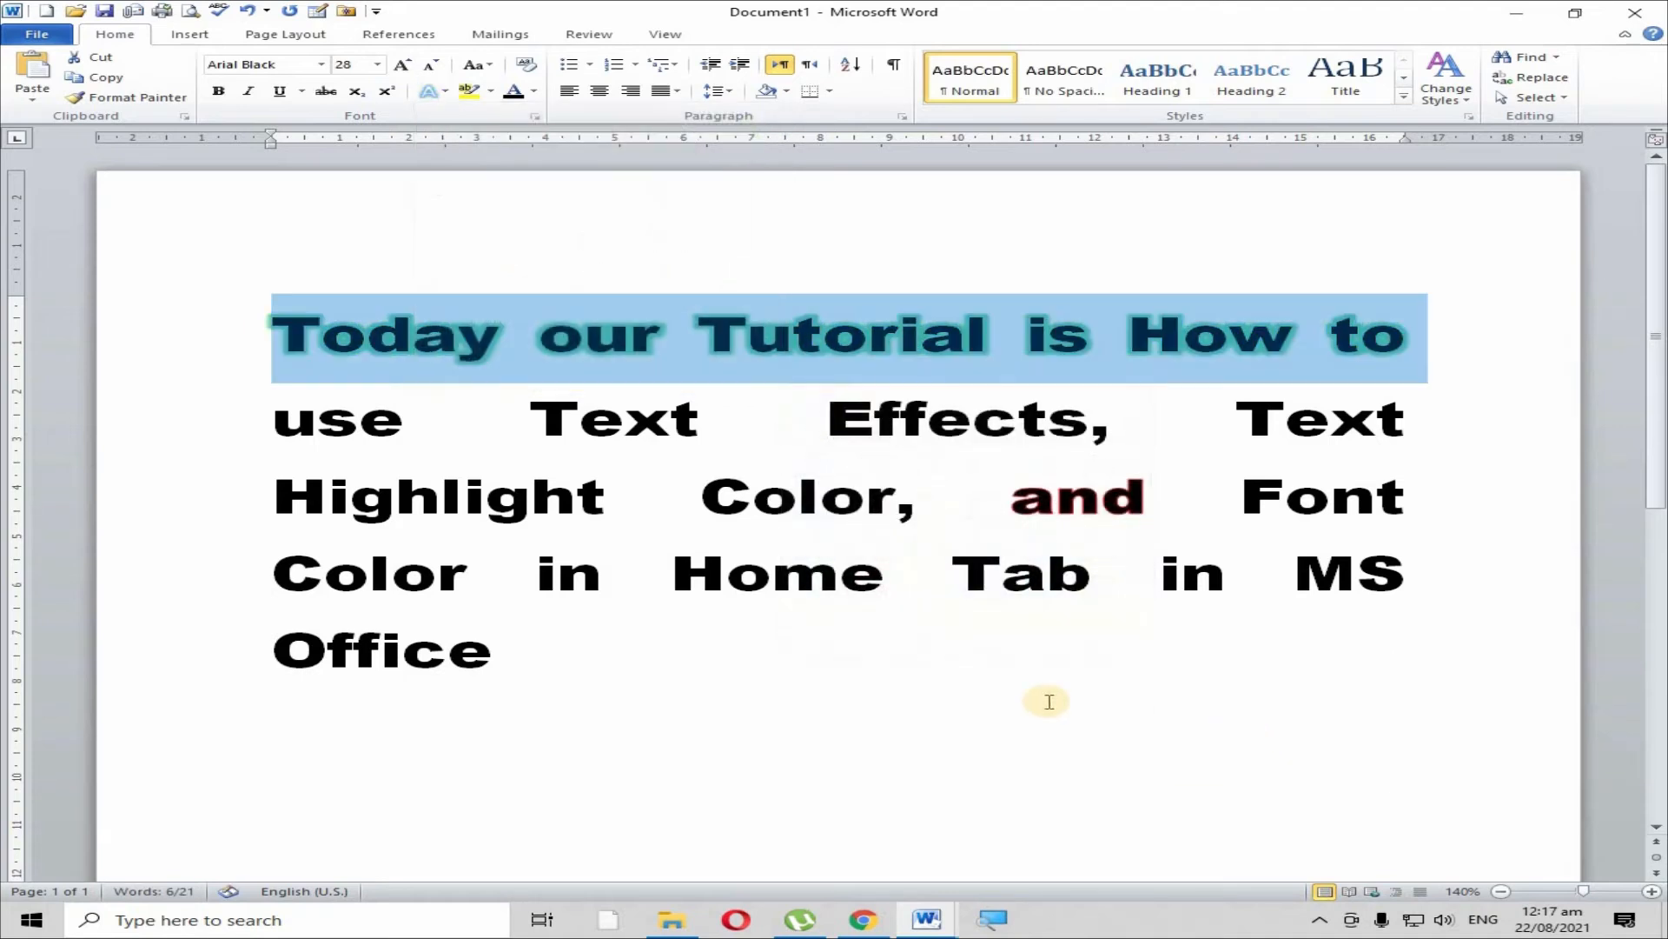
pyautogui.click(1043, 698)
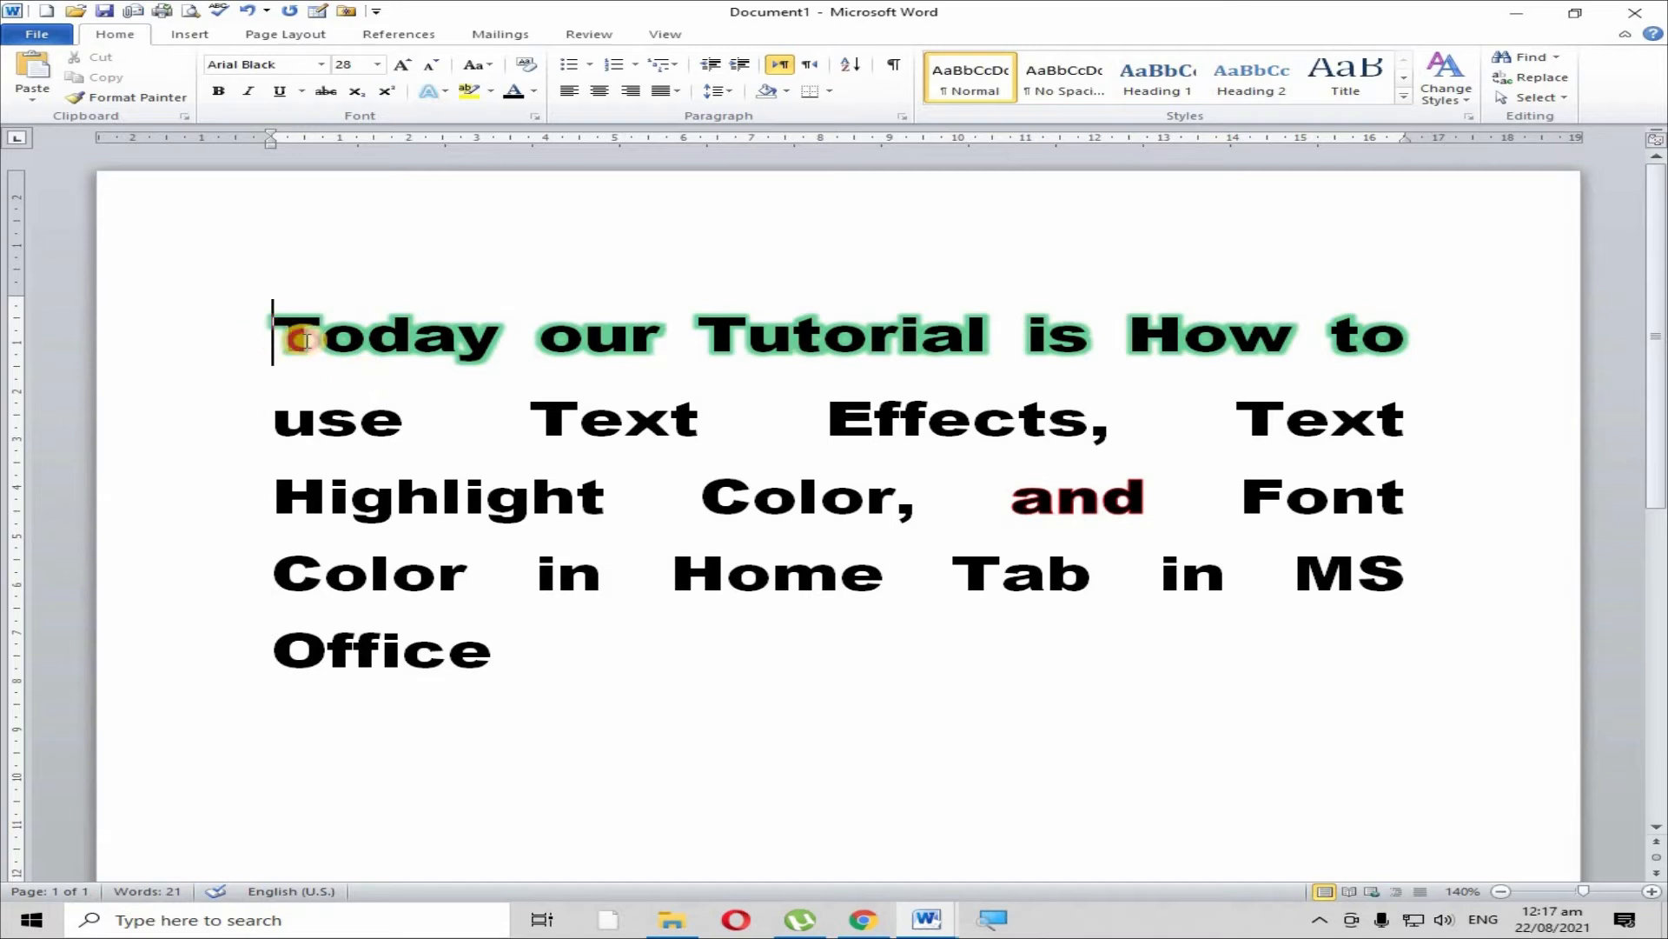
# Remove the glow from the first line, "Today our Tutorial is How to", by setting it to No Glow
pyautogui.moveTo(280, 335); pyautogui.dragTo(372, 335)
pyautogui.click(354, 336)
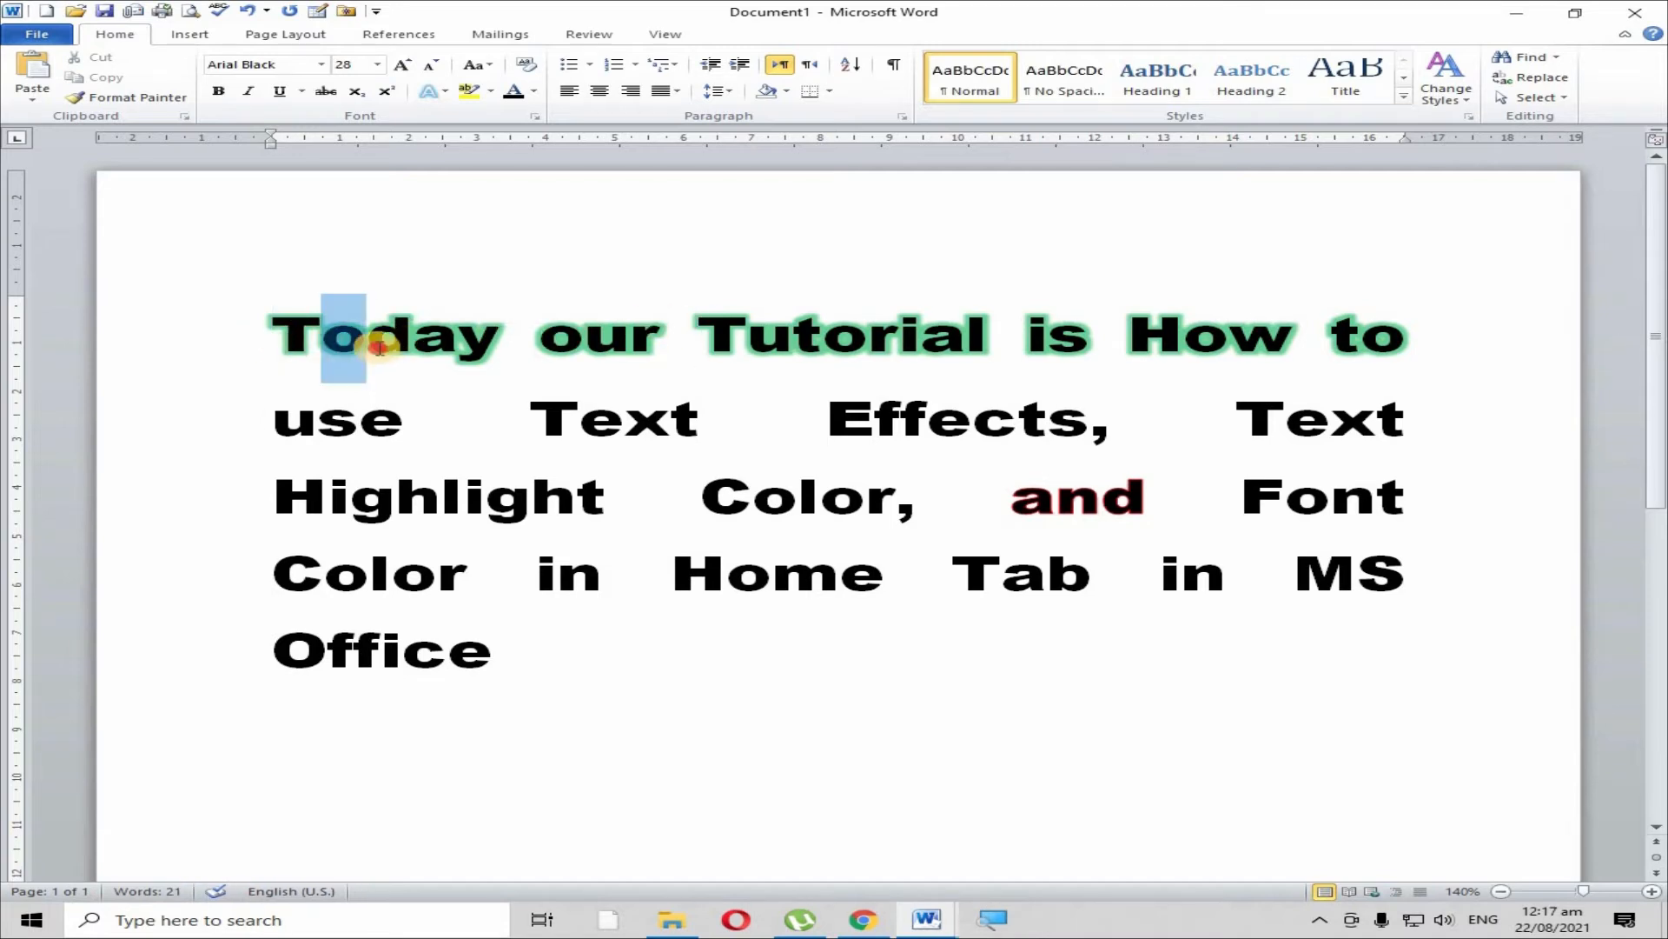
pyautogui.moveTo(246, 343); pyautogui.dragTo(1533, 379)
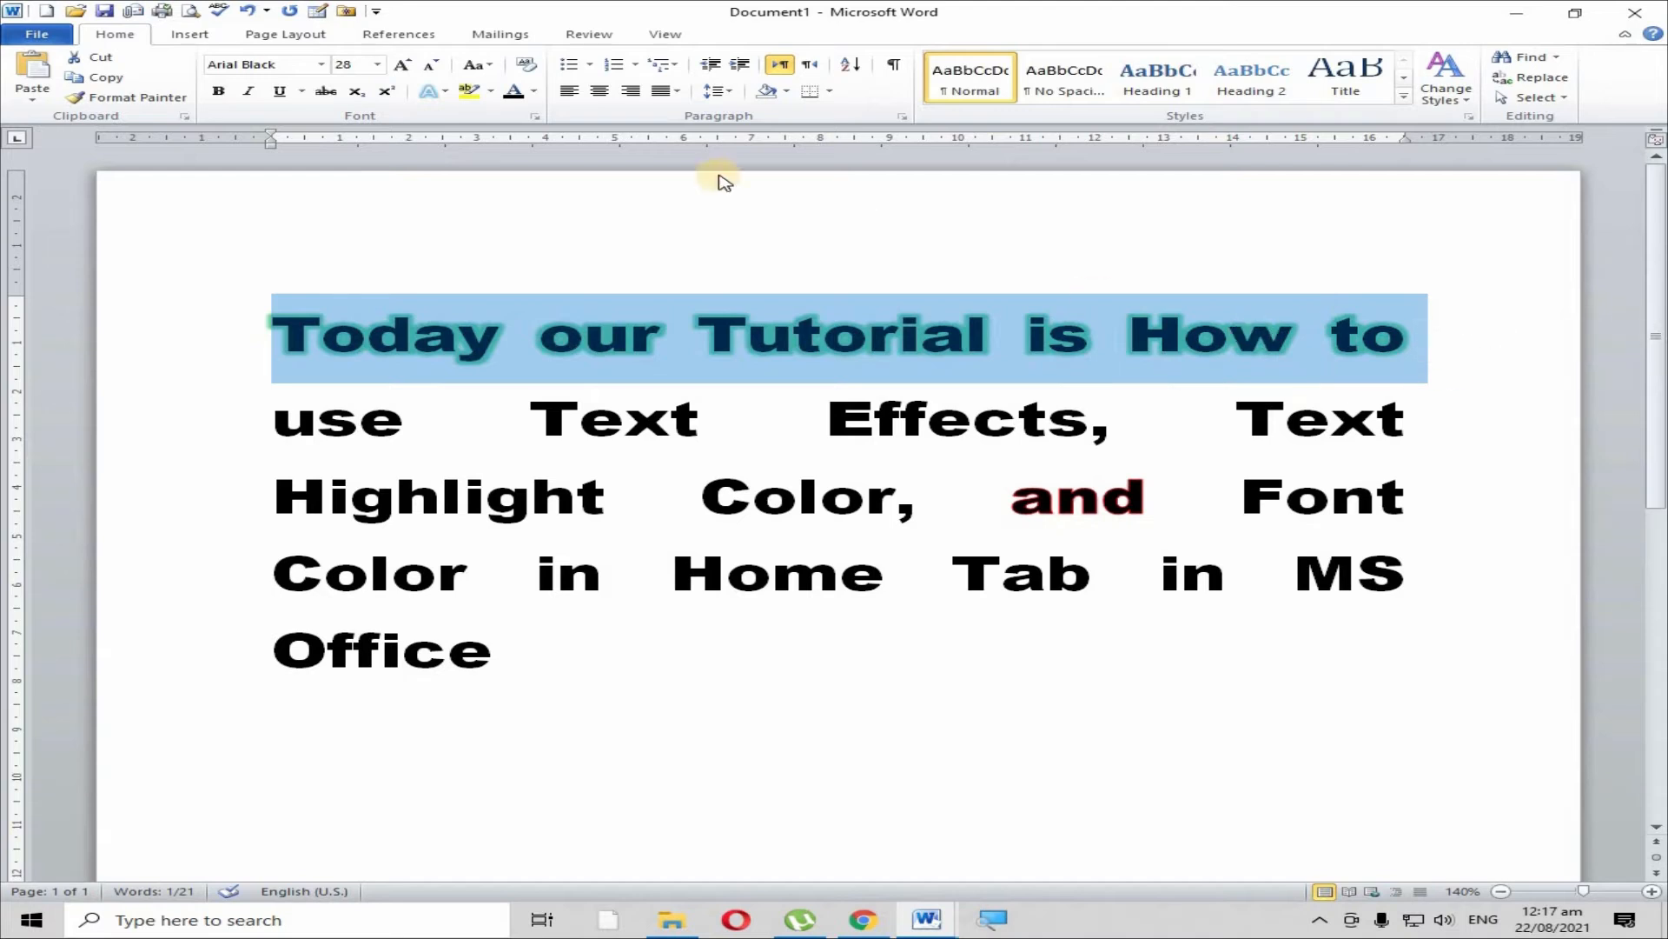
pyautogui.click(446, 95)
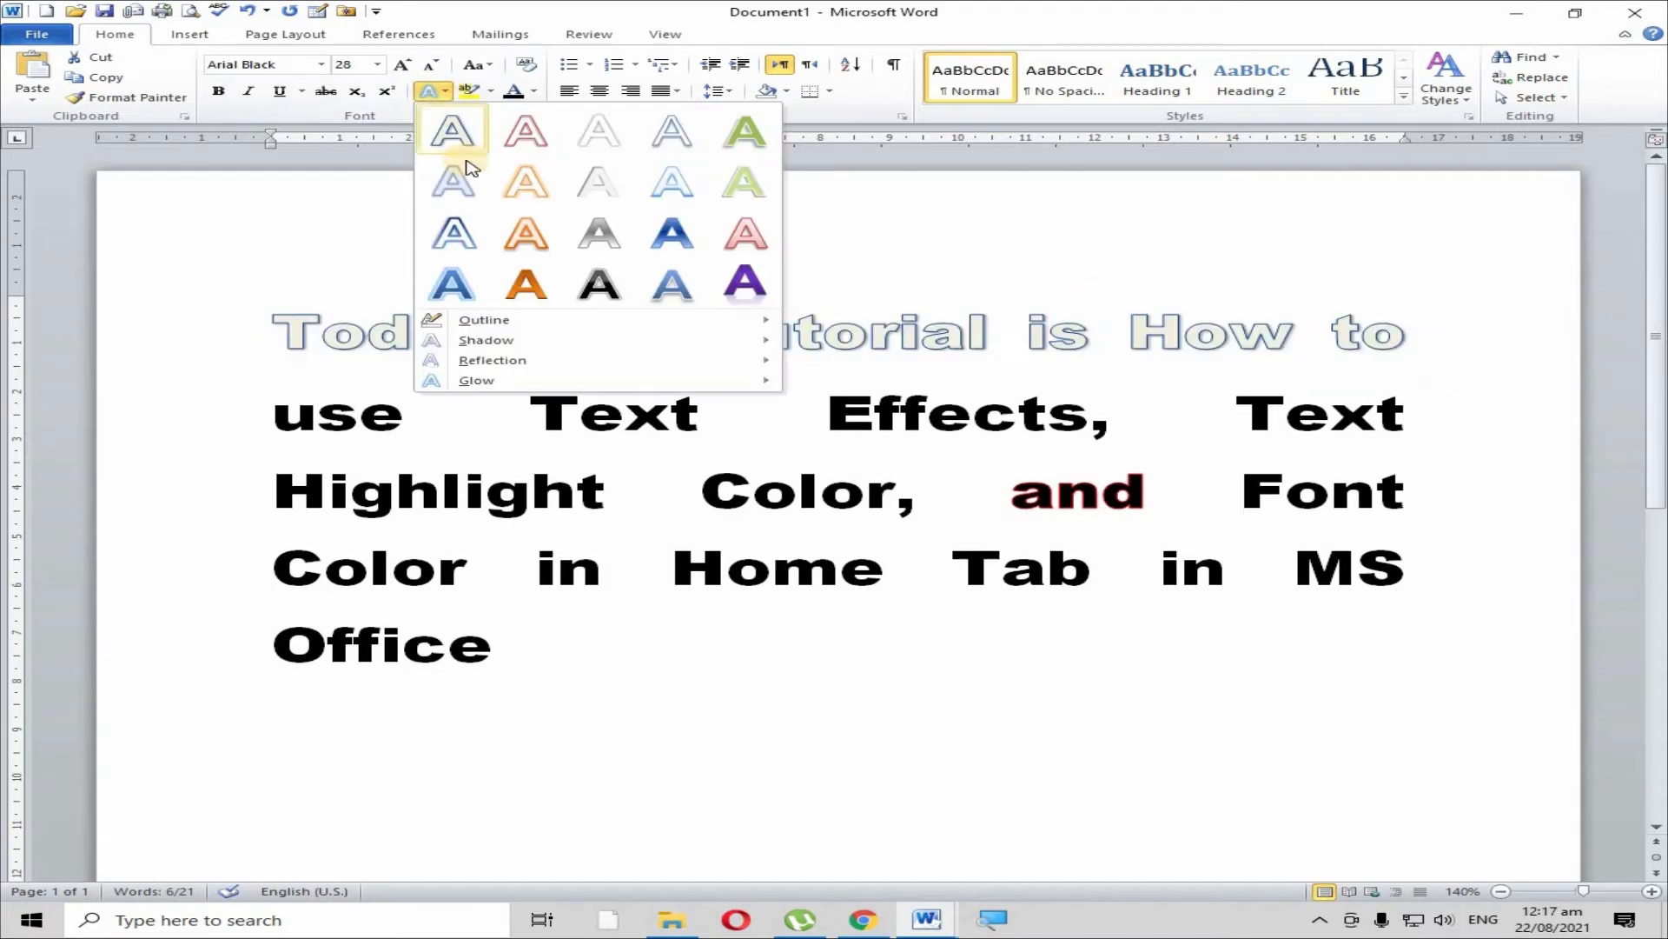
pyautogui.moveTo(488, 379)
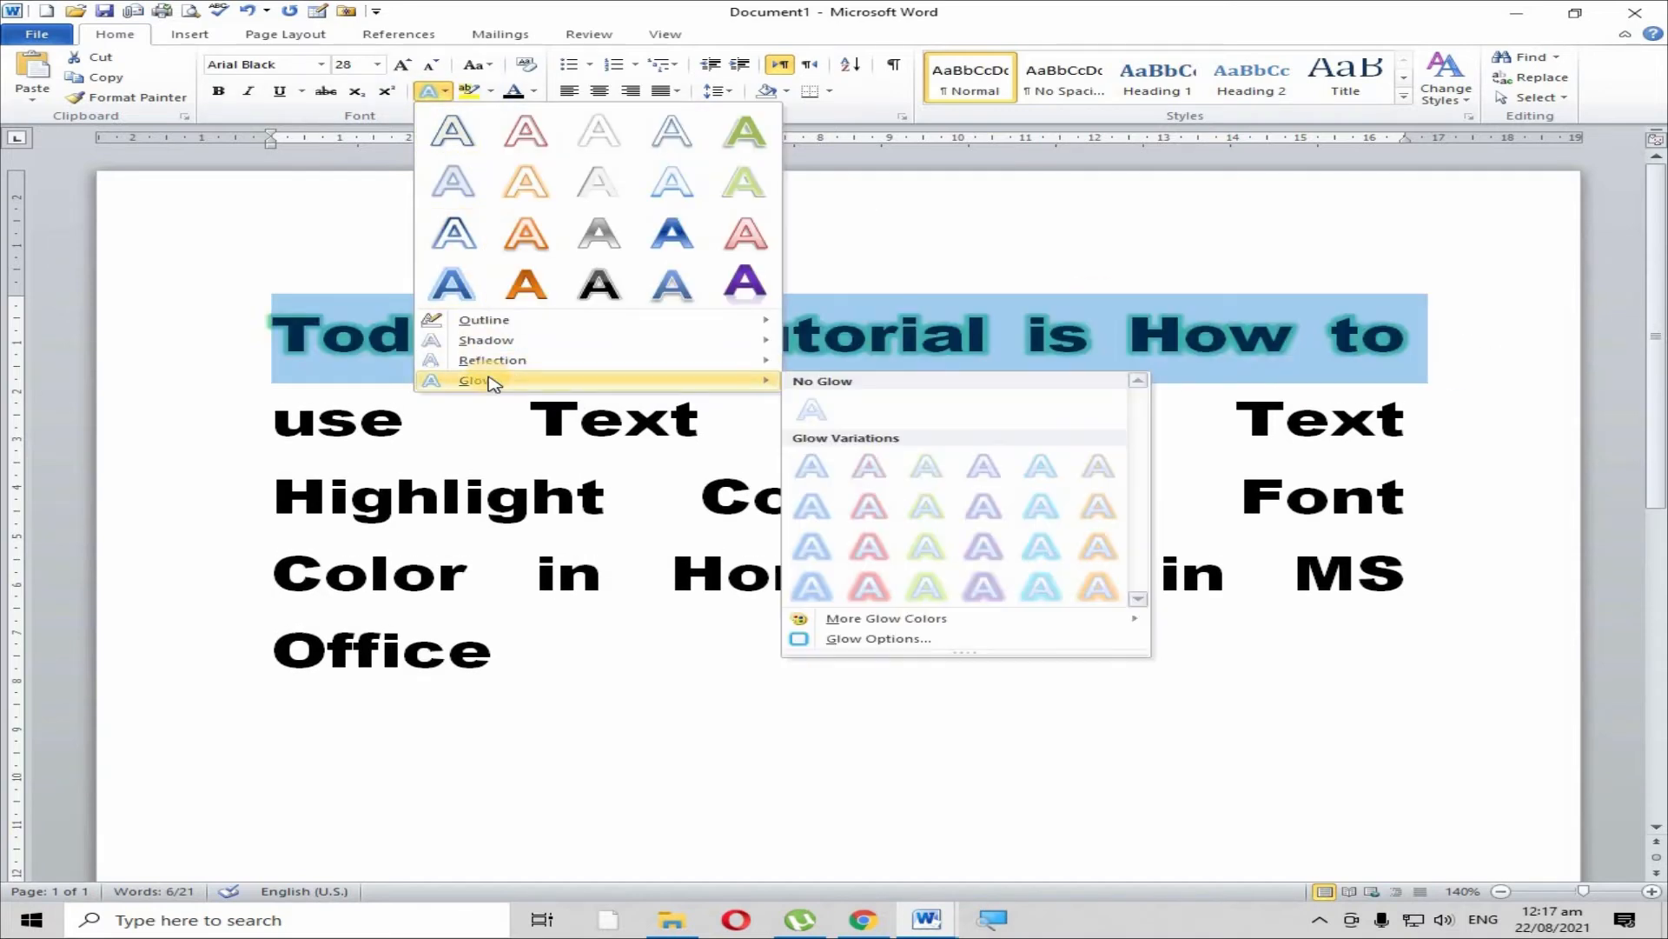
pyautogui.click(845, 419)
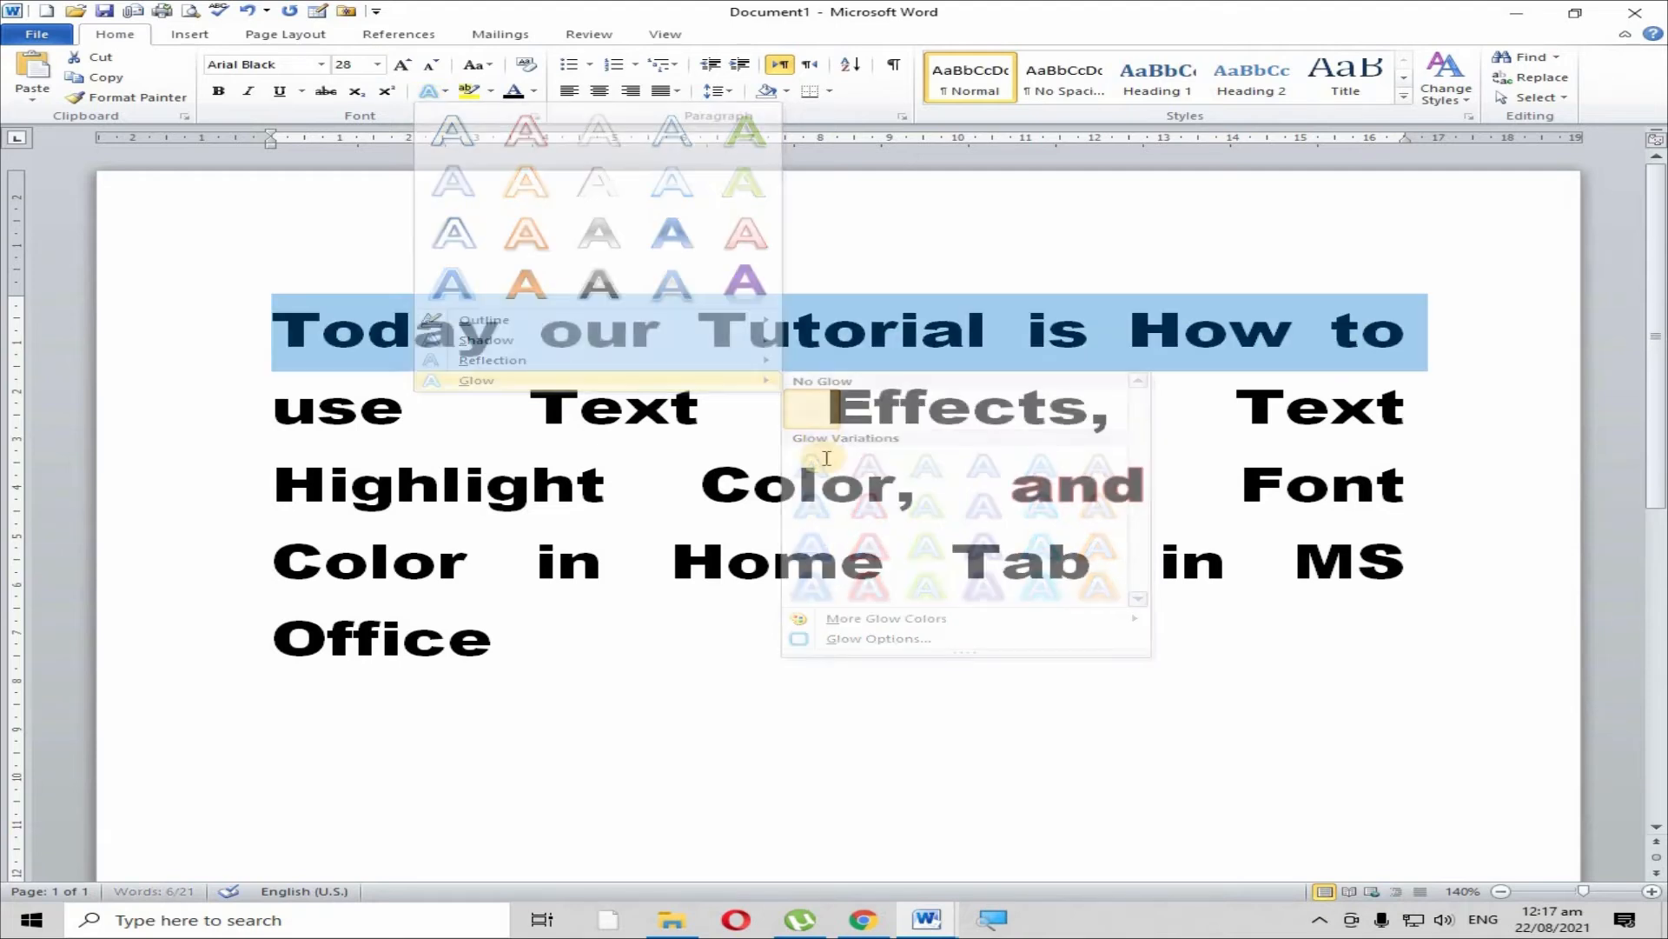
pyautogui.click(736, 659)
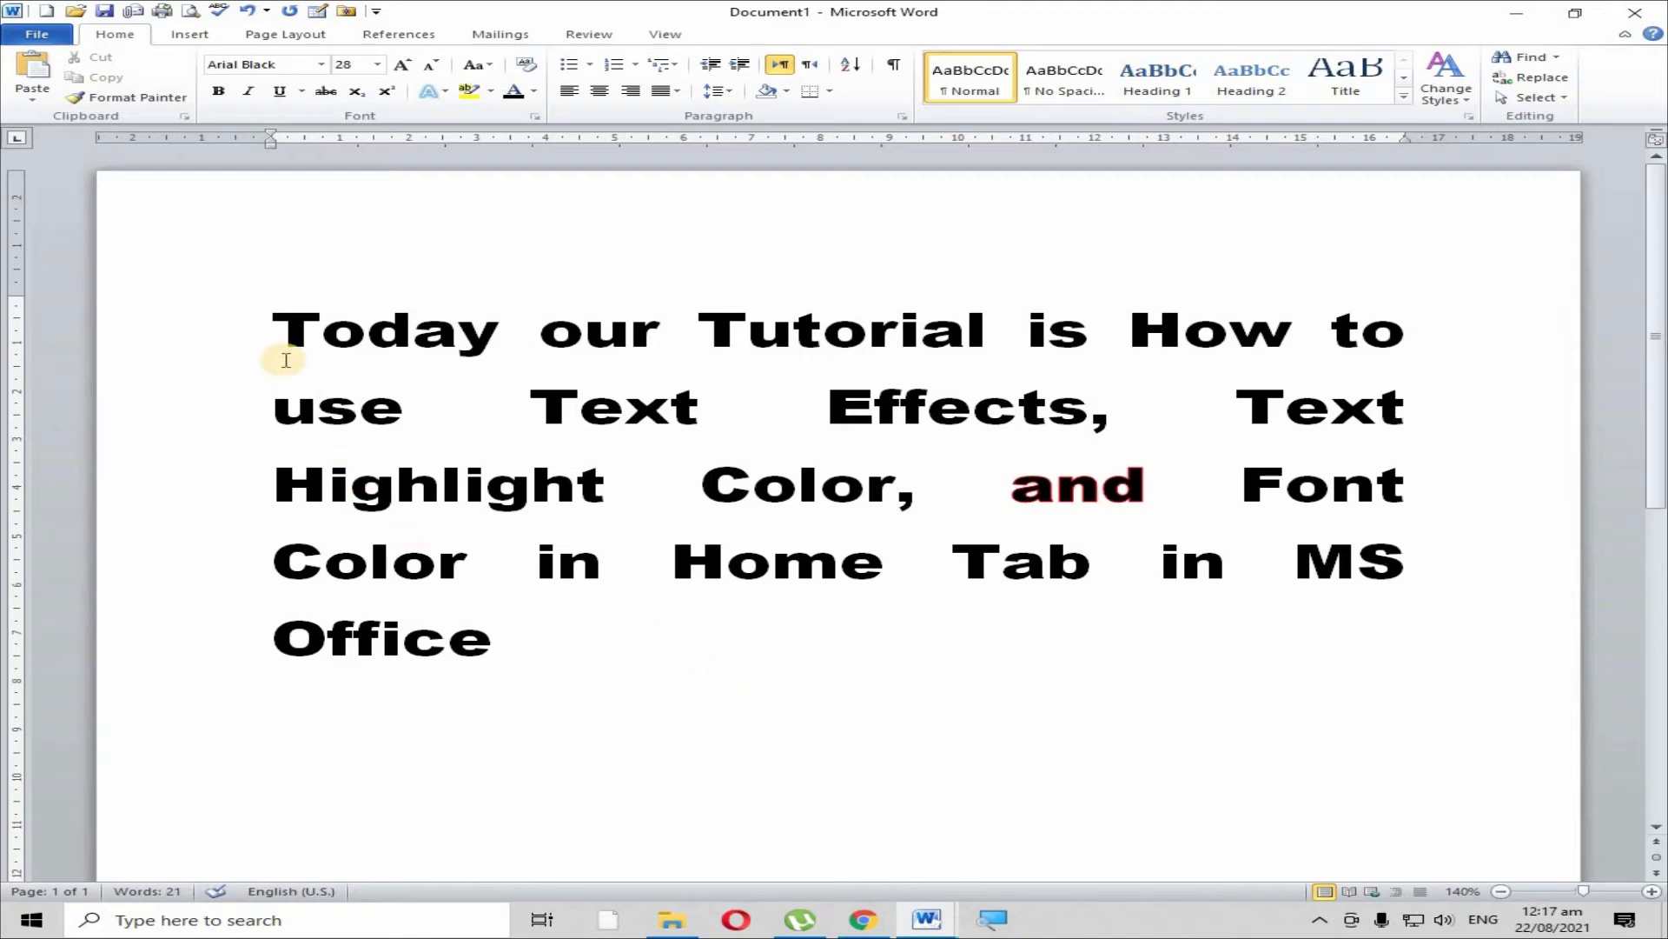
# Try to clear the remaining effect on the word "and" in the third line by setting its shadow to No Shadow
pyautogui.moveTo(280, 321)
pyautogui.mouseDown()
pyautogui.moveTo(413, 394)
pyautogui.moveTo(454, 440)
pyautogui.moveTo(711, 477)
pyautogui.mouseUp()
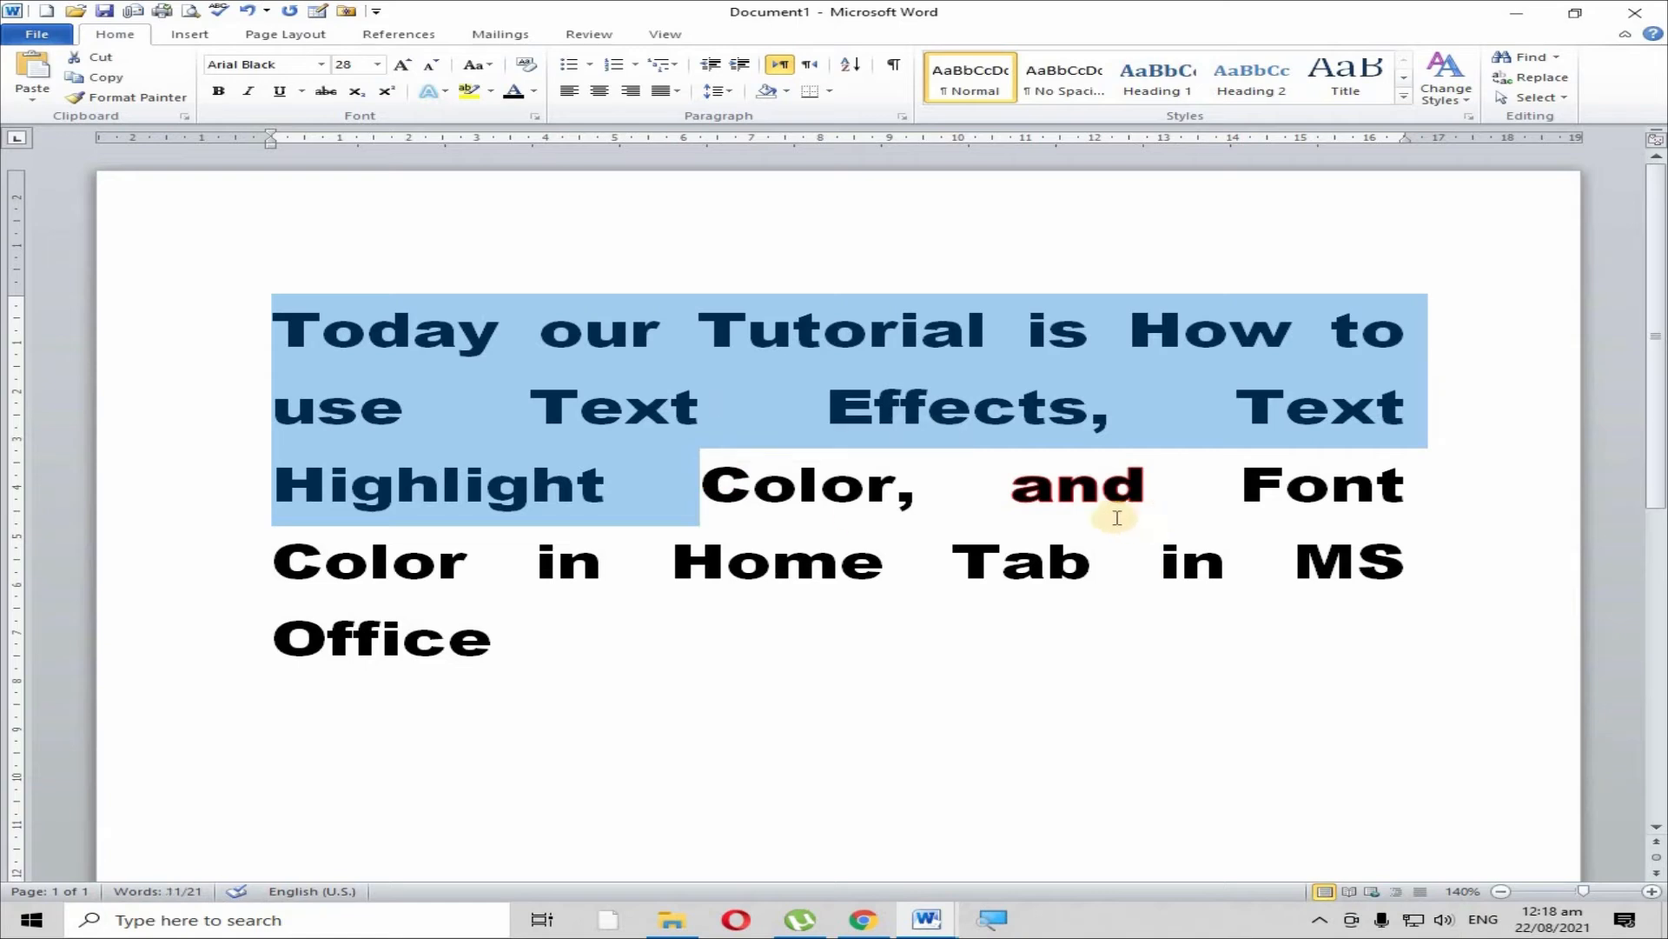
pyautogui.moveTo(1011, 485); pyautogui.dragTo(1160, 487)
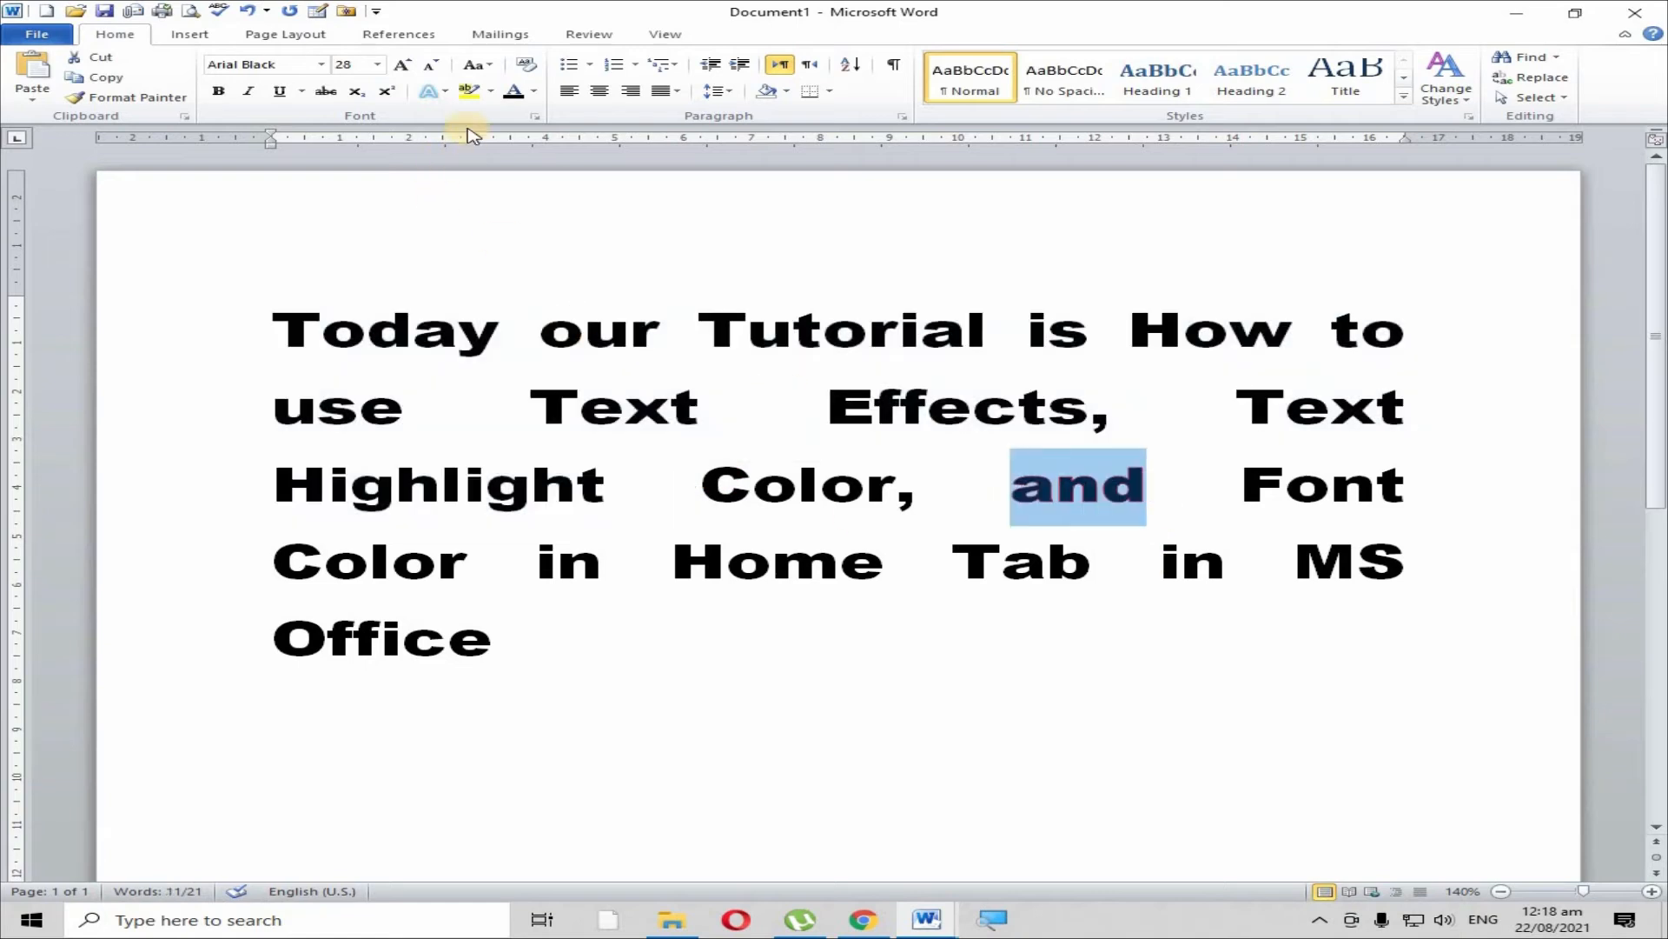
pyautogui.click(446, 91)
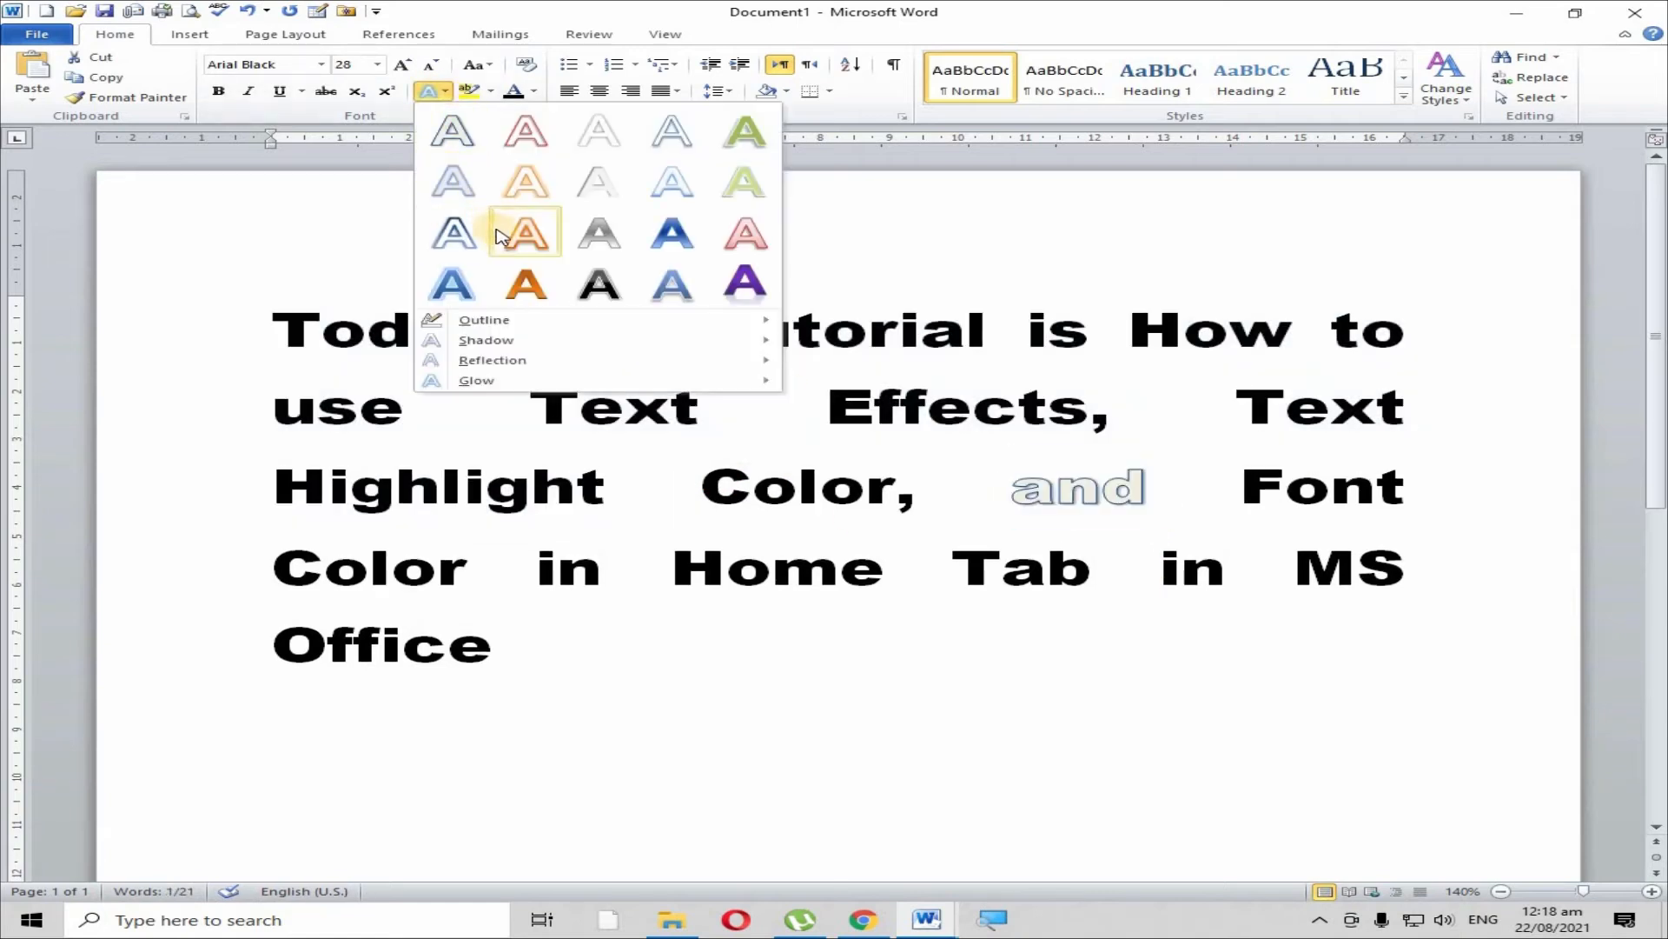
pyautogui.moveTo(534, 328)
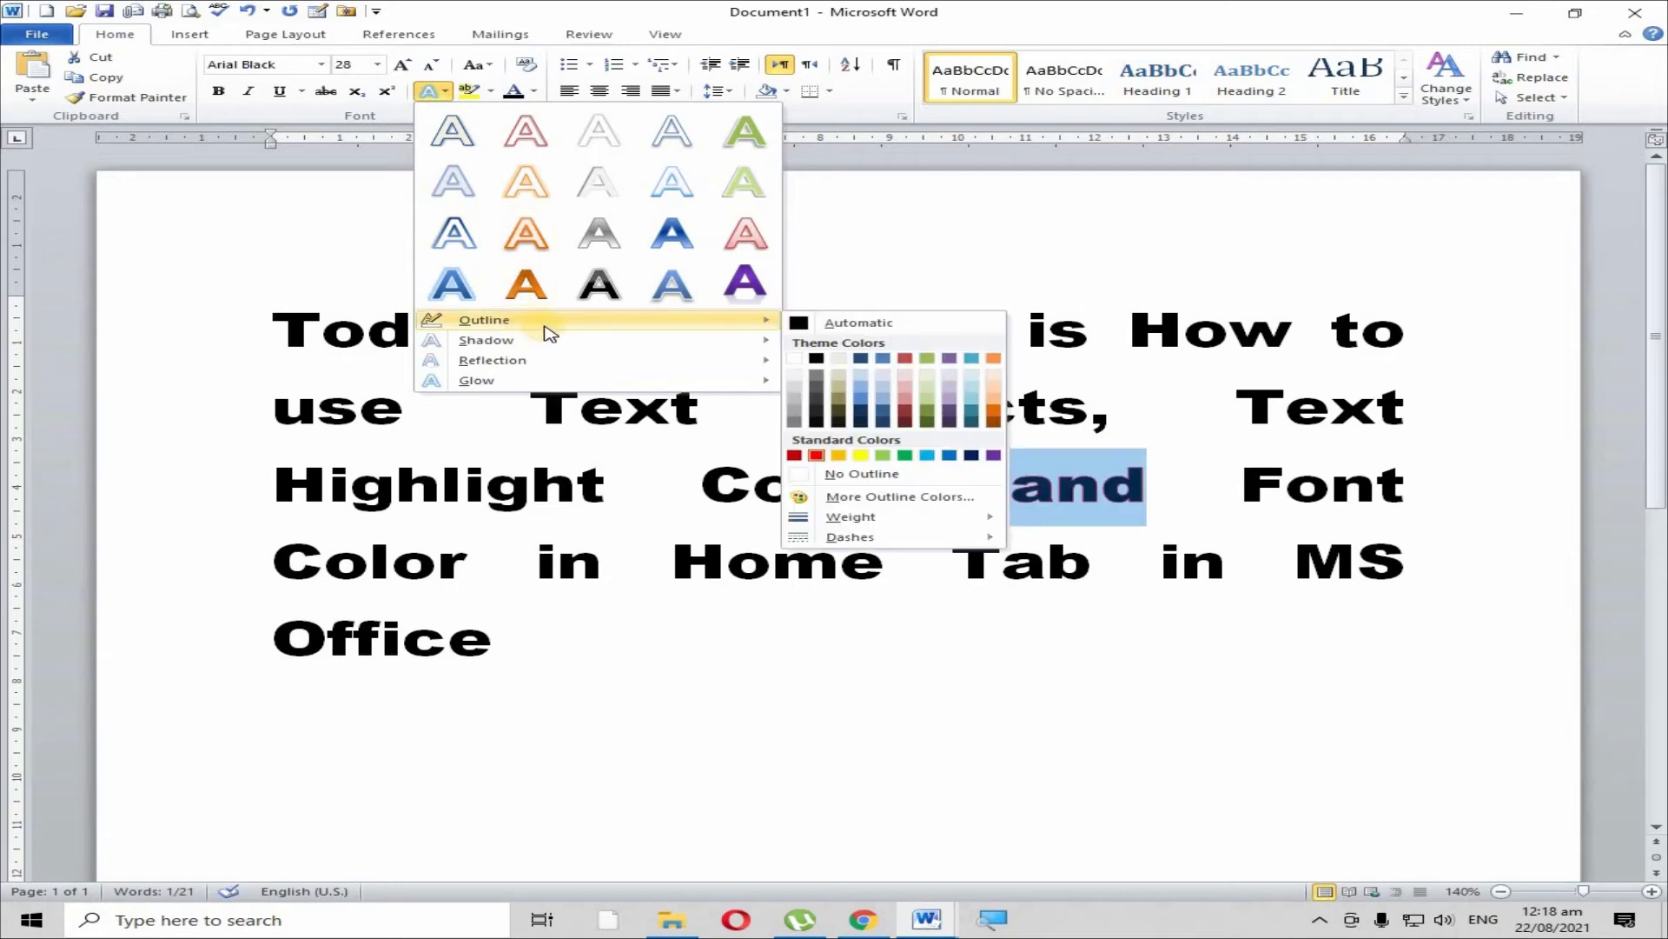
pyautogui.moveTo(738, 340)
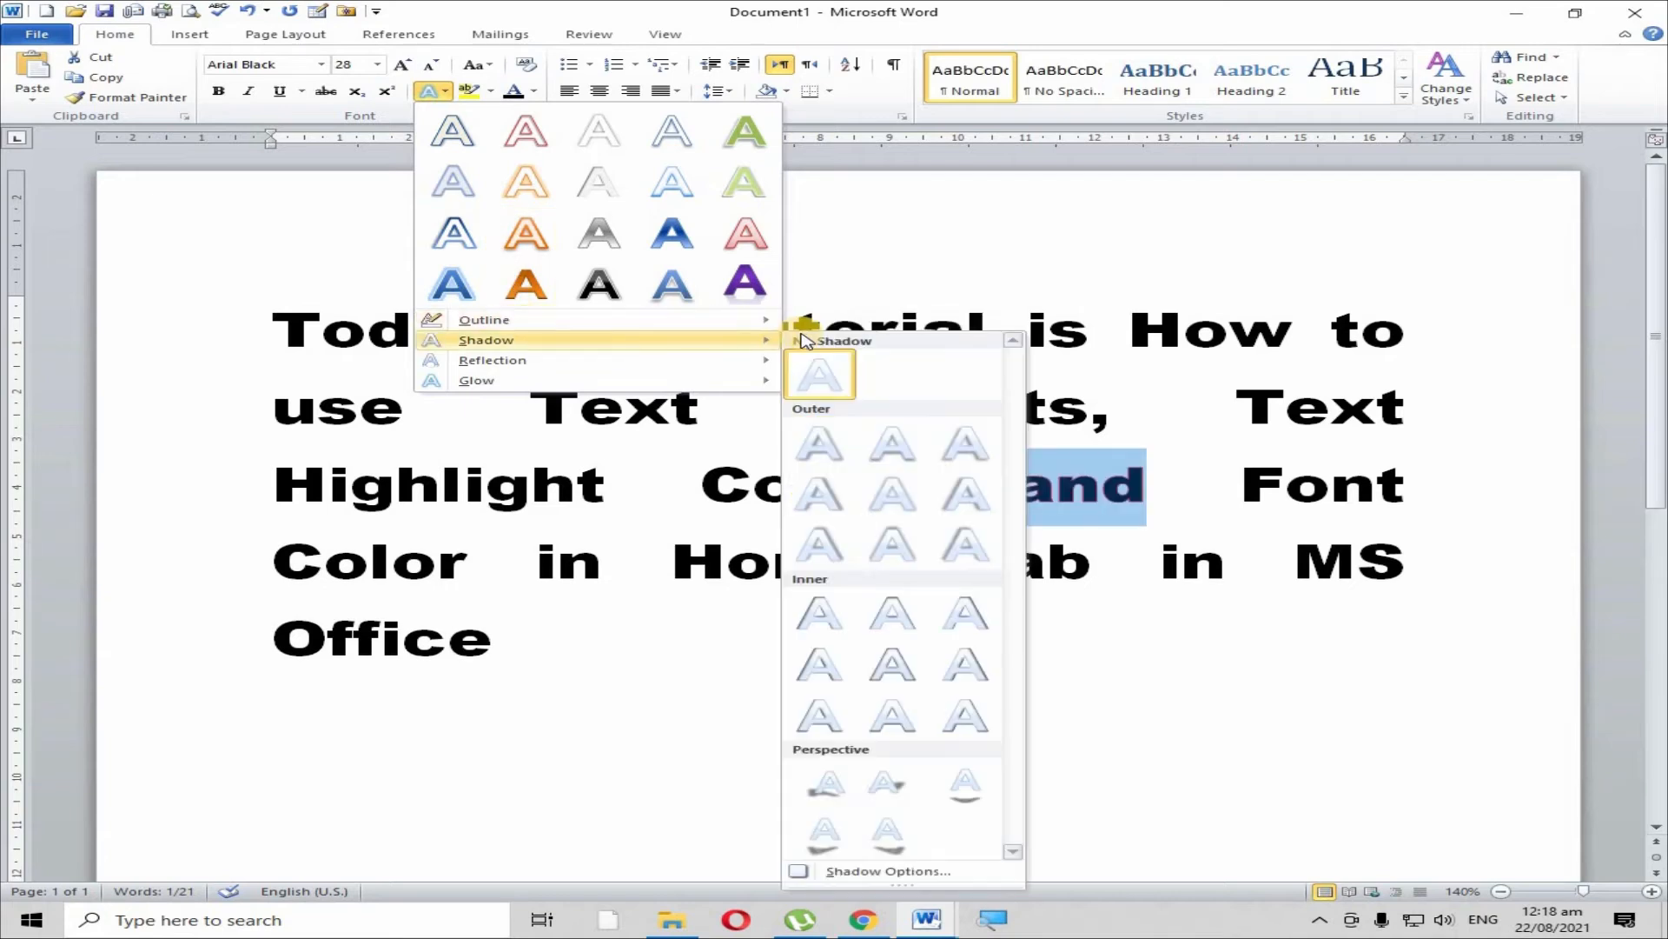
pyautogui.click(825, 379)
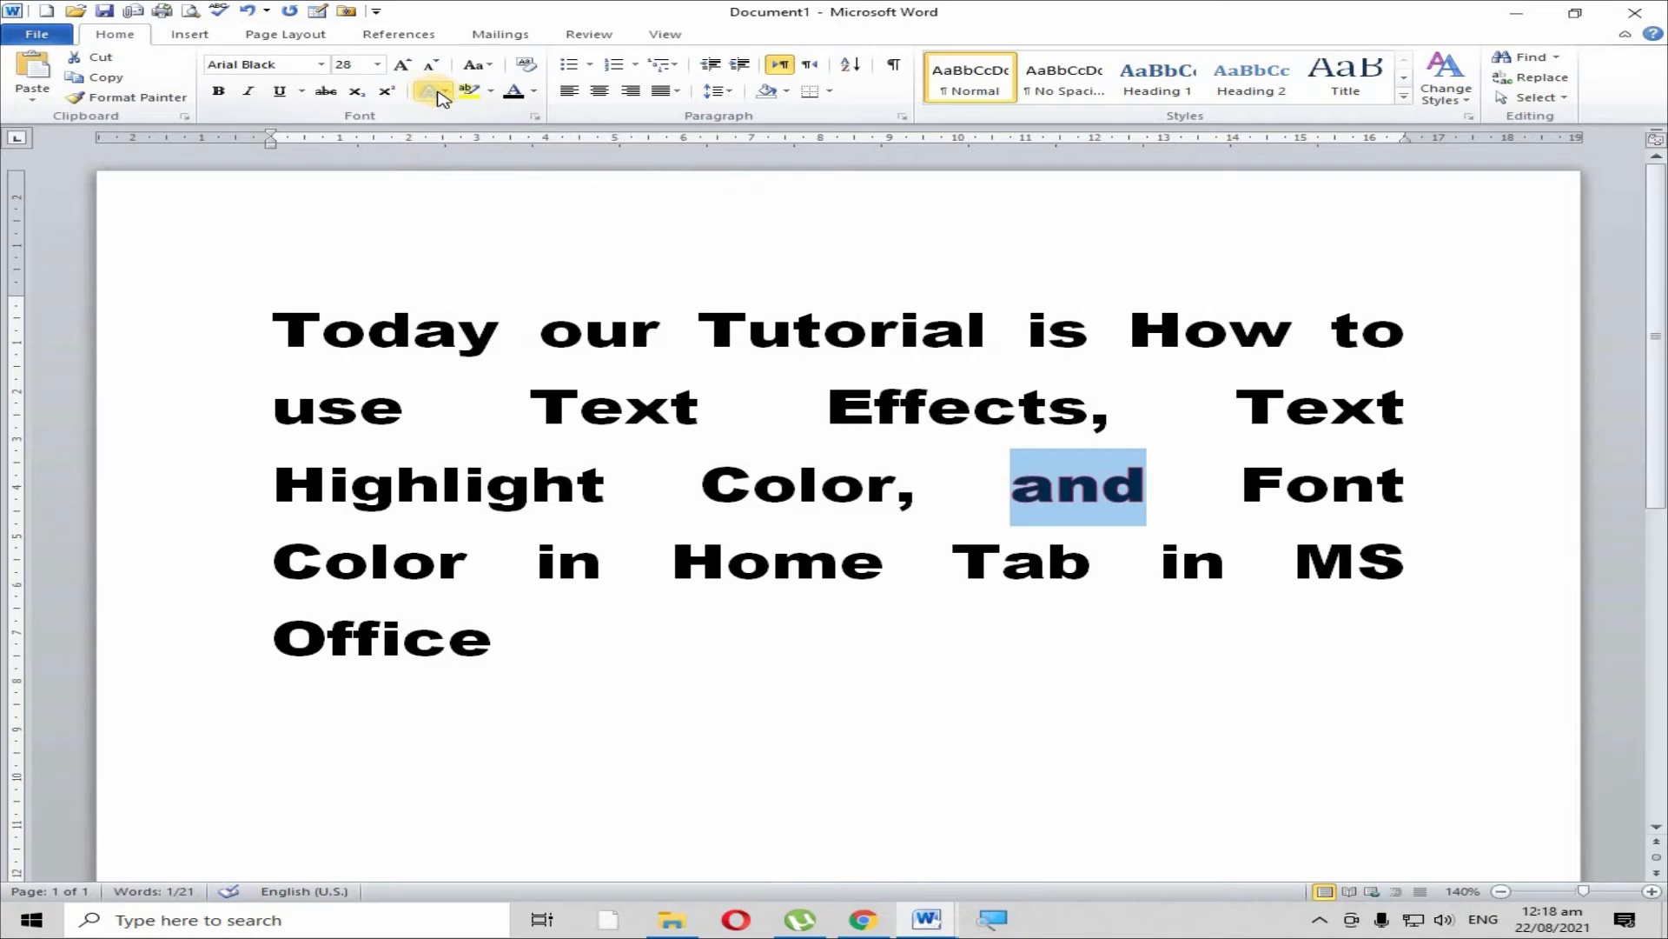
pyautogui.click(442, 99)
pyautogui.moveTo(545, 347)
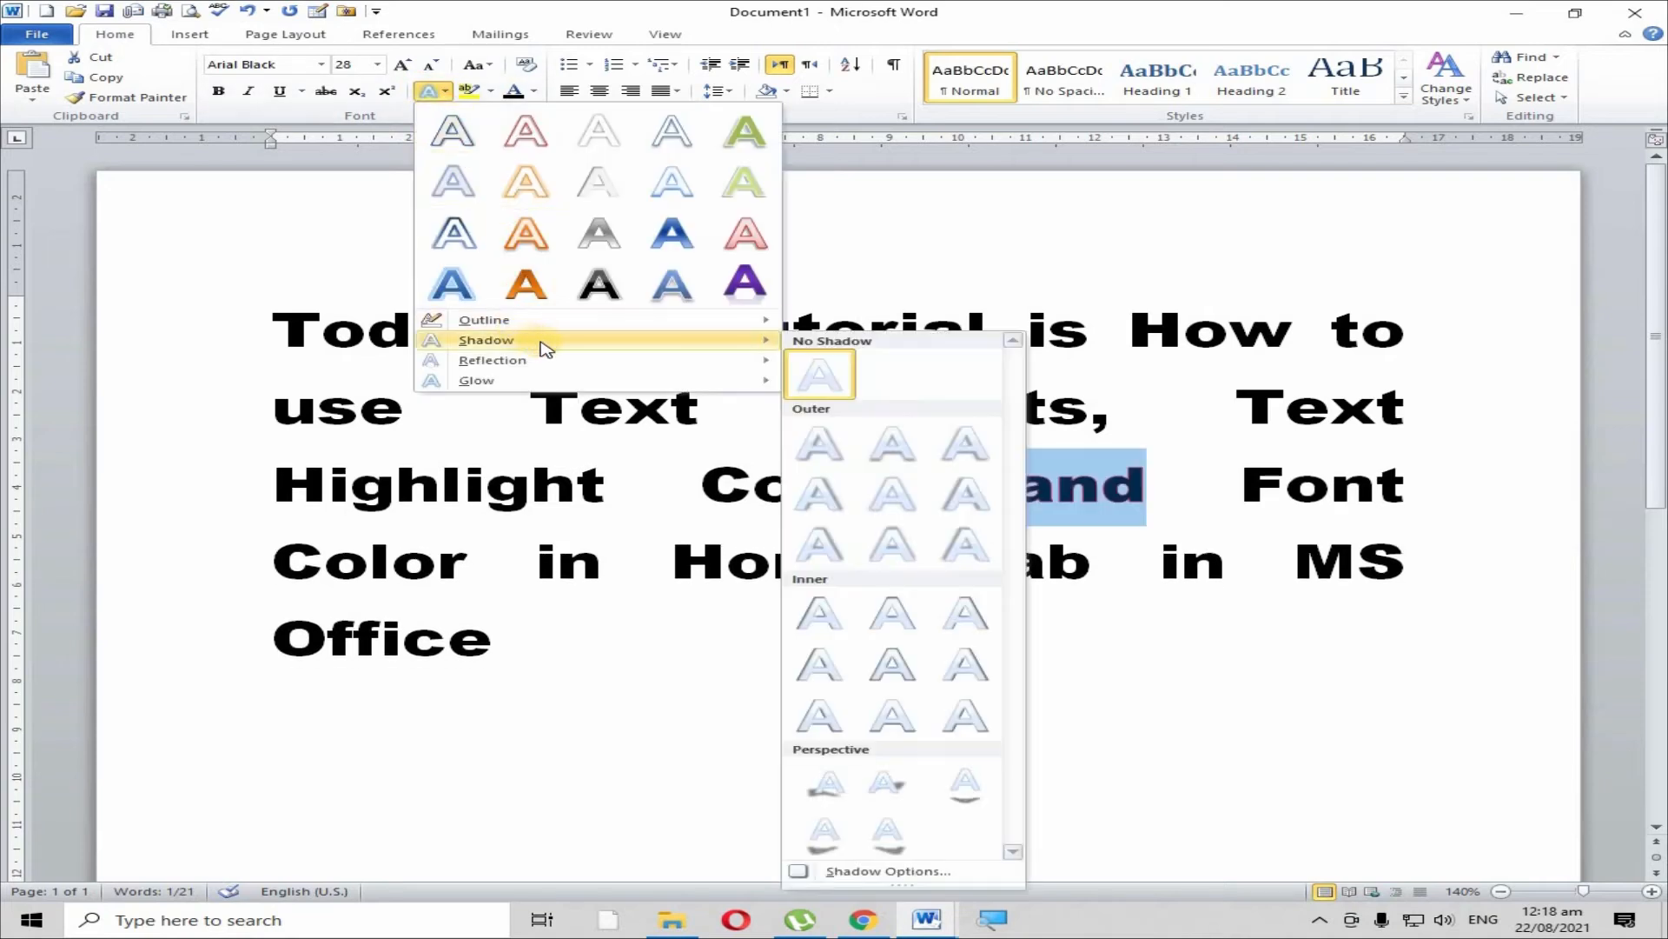
pyautogui.click(819, 373)
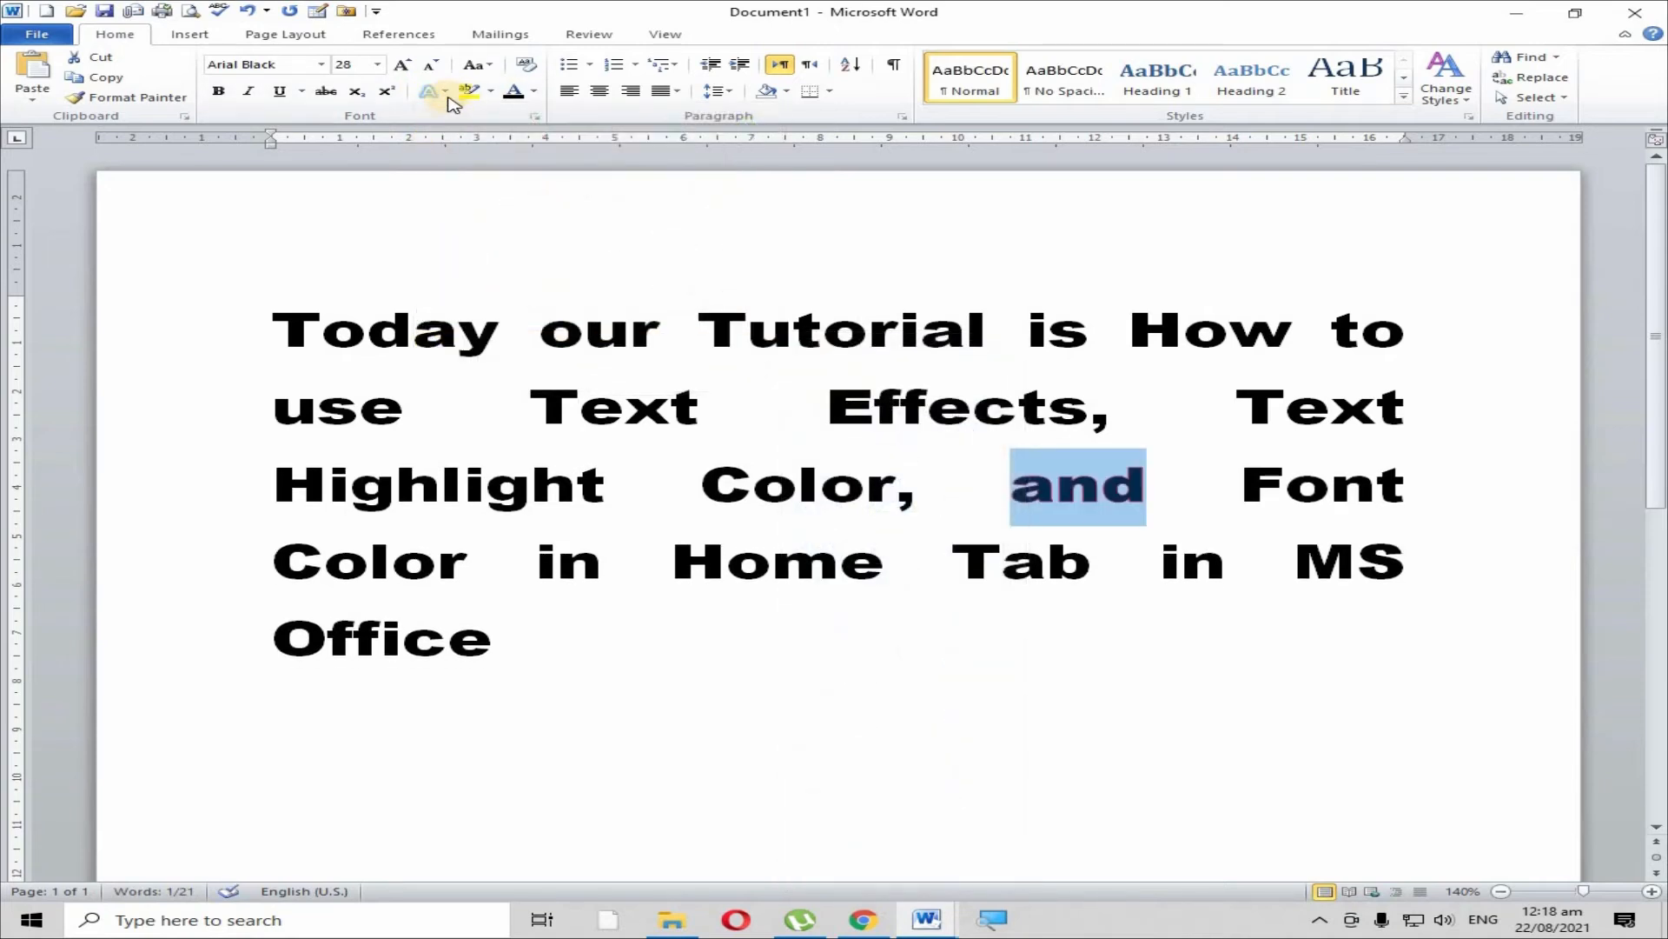
pyautogui.click(448, 97)
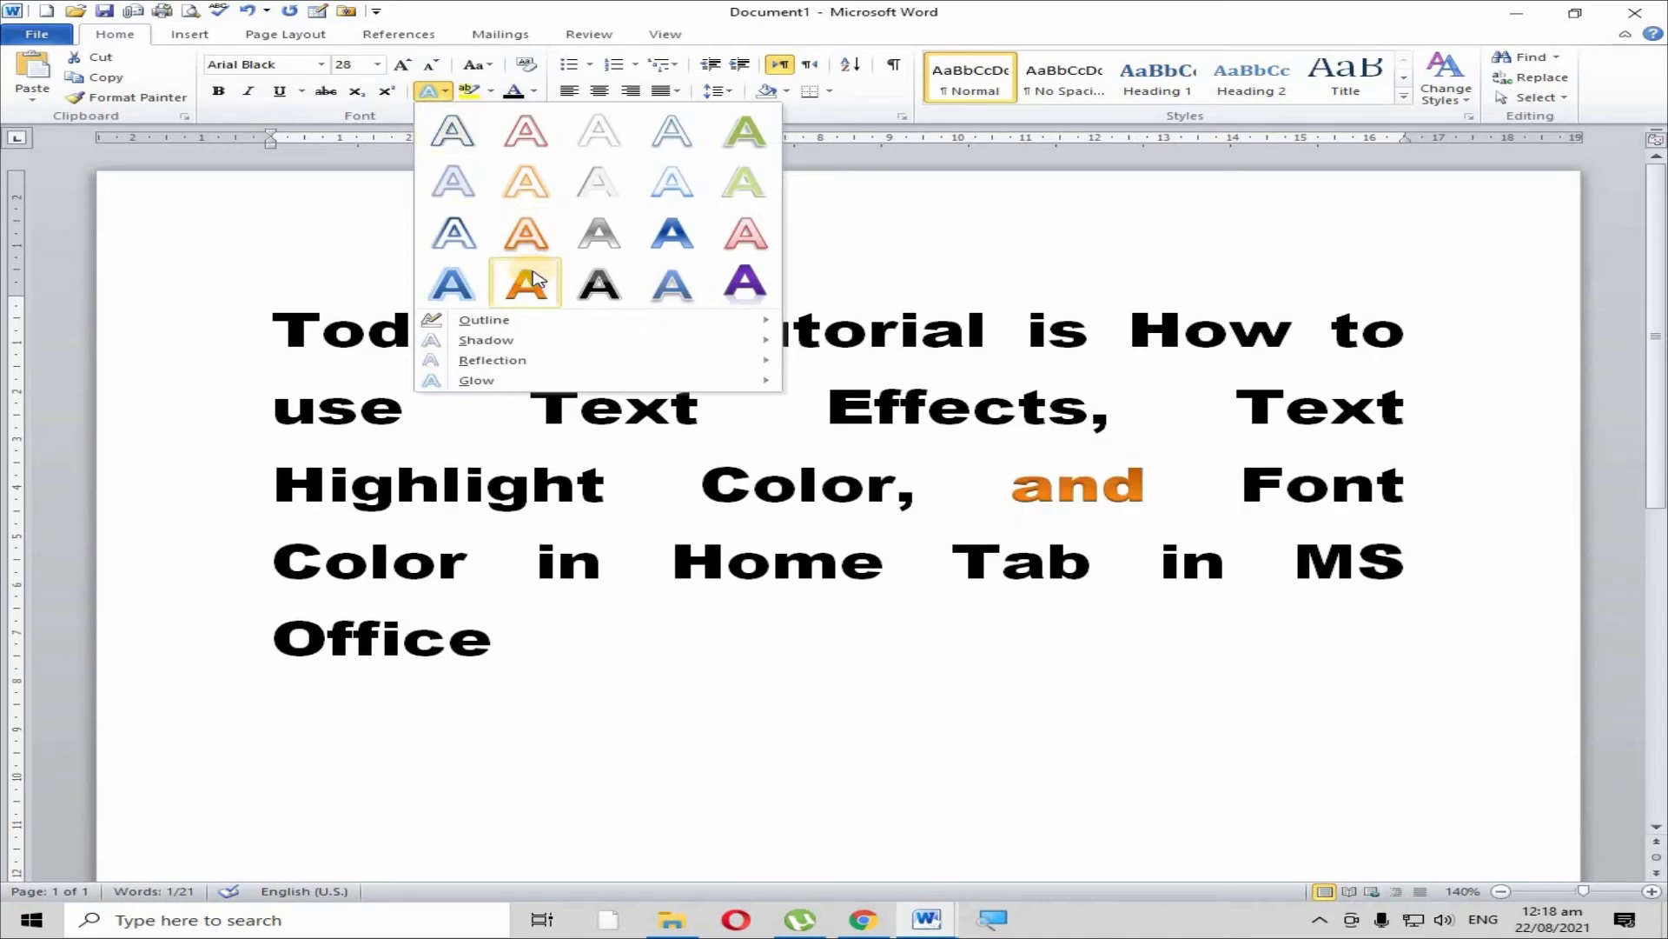
pyautogui.moveTo(745, 341)
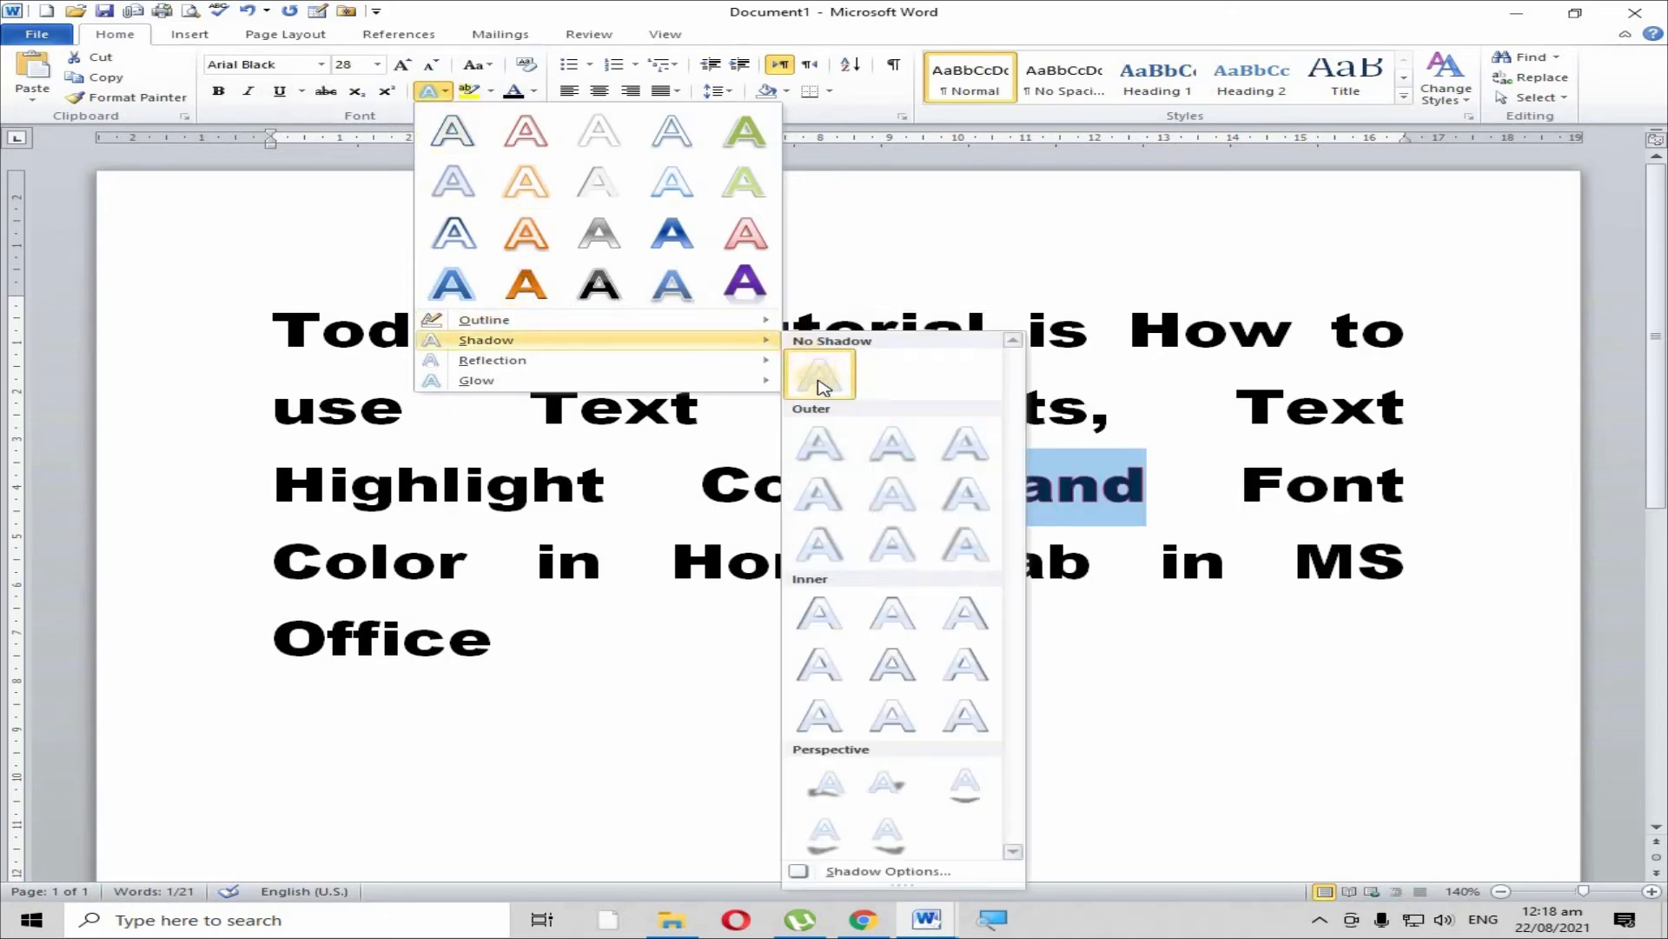
pyautogui.click(1186, 693)
pyautogui.click(652, 721)
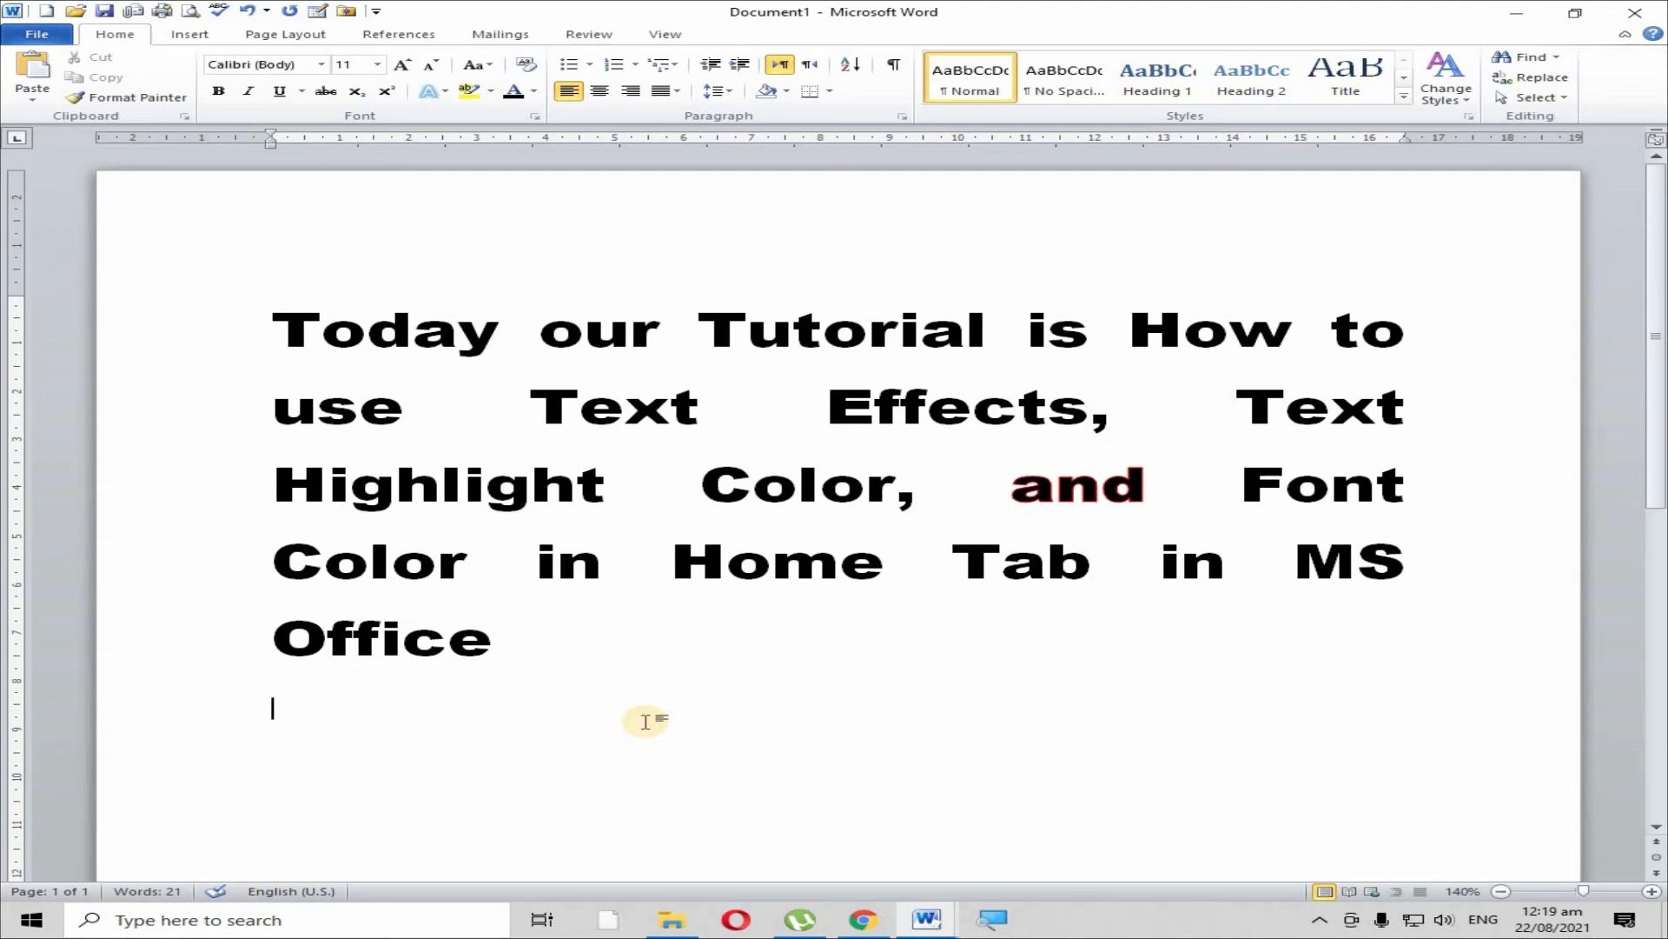
# Examine the text highlight color palette enlarged with Magnifier
pyautogui.click(995, 918)
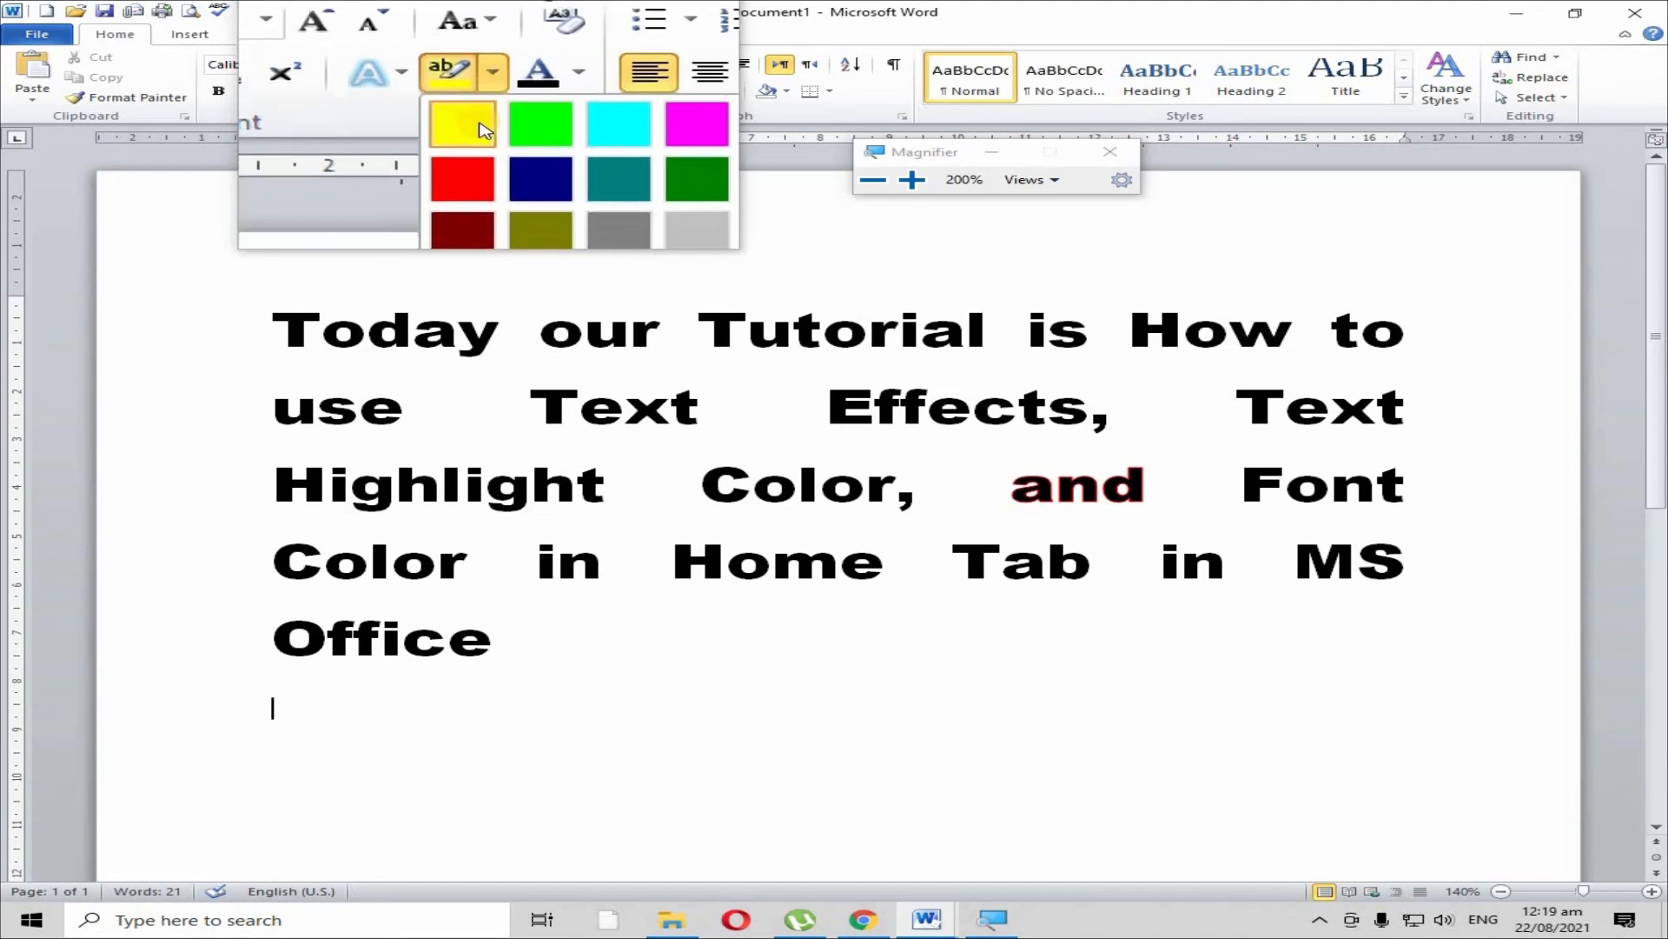
pyautogui.click(431, 119)
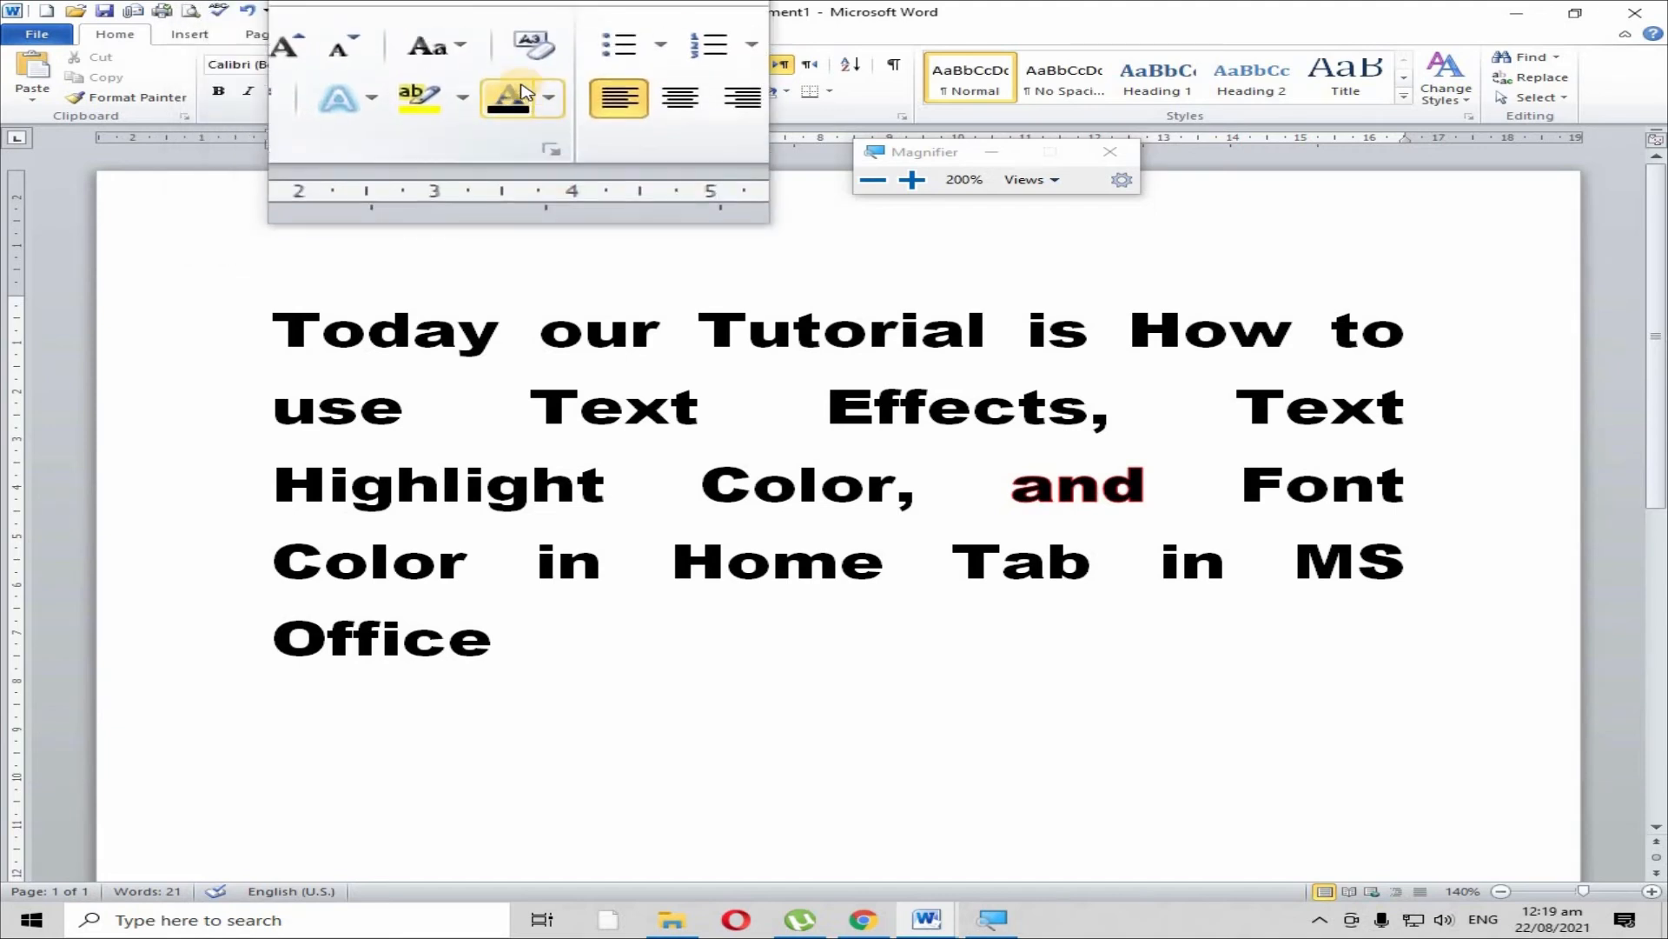
pyautogui.click(458, 92)
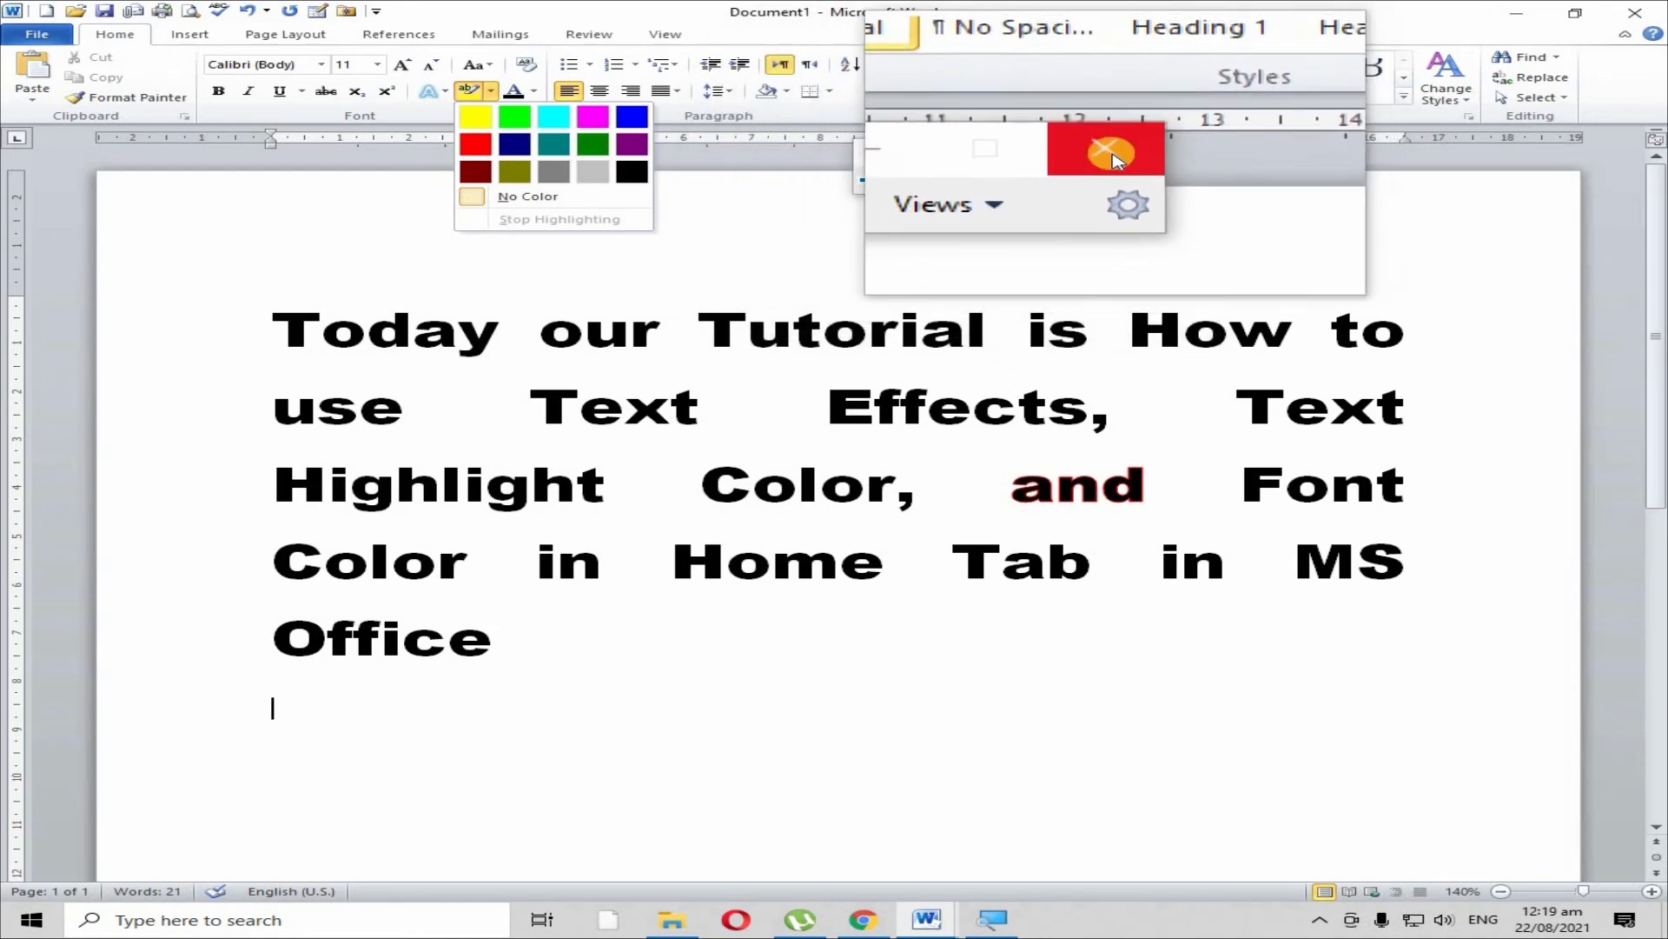
pyautogui.click(1097, 178)
# Highlight the first line, "Today our Tutorial is How to", in yellow, using Magnifier to enlarge the color choices
pyautogui.moveTo(272, 331); pyautogui.dragTo(1371, 336)
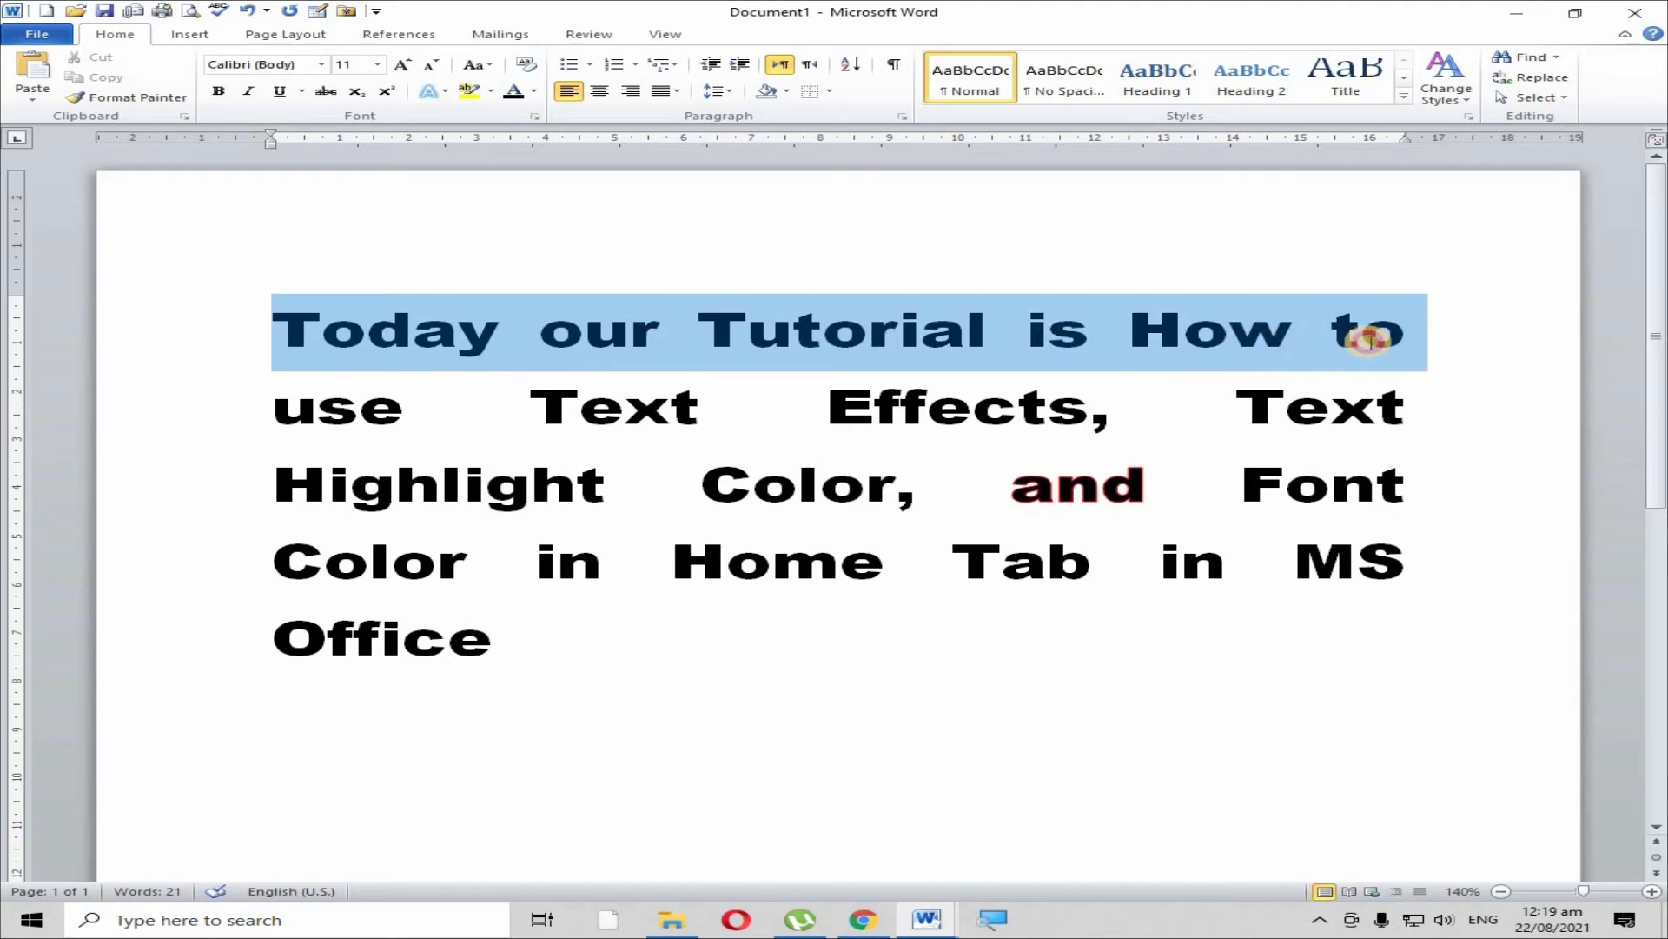
pyautogui.click(1008, 922)
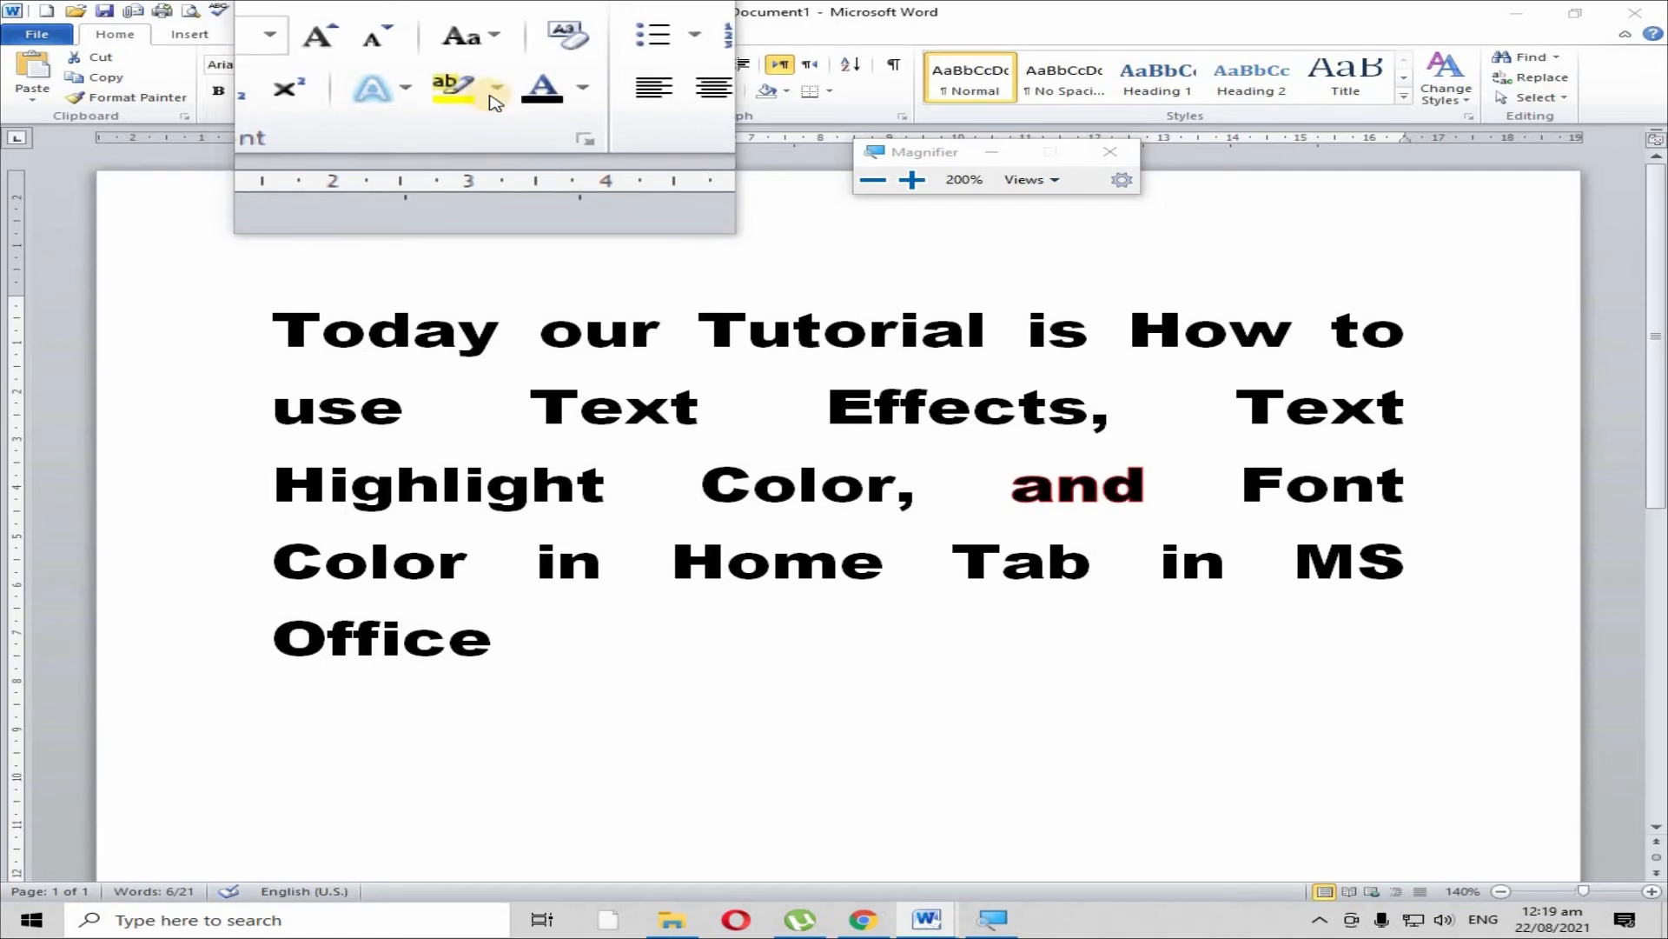
pyautogui.hotkey('shift', 'End')
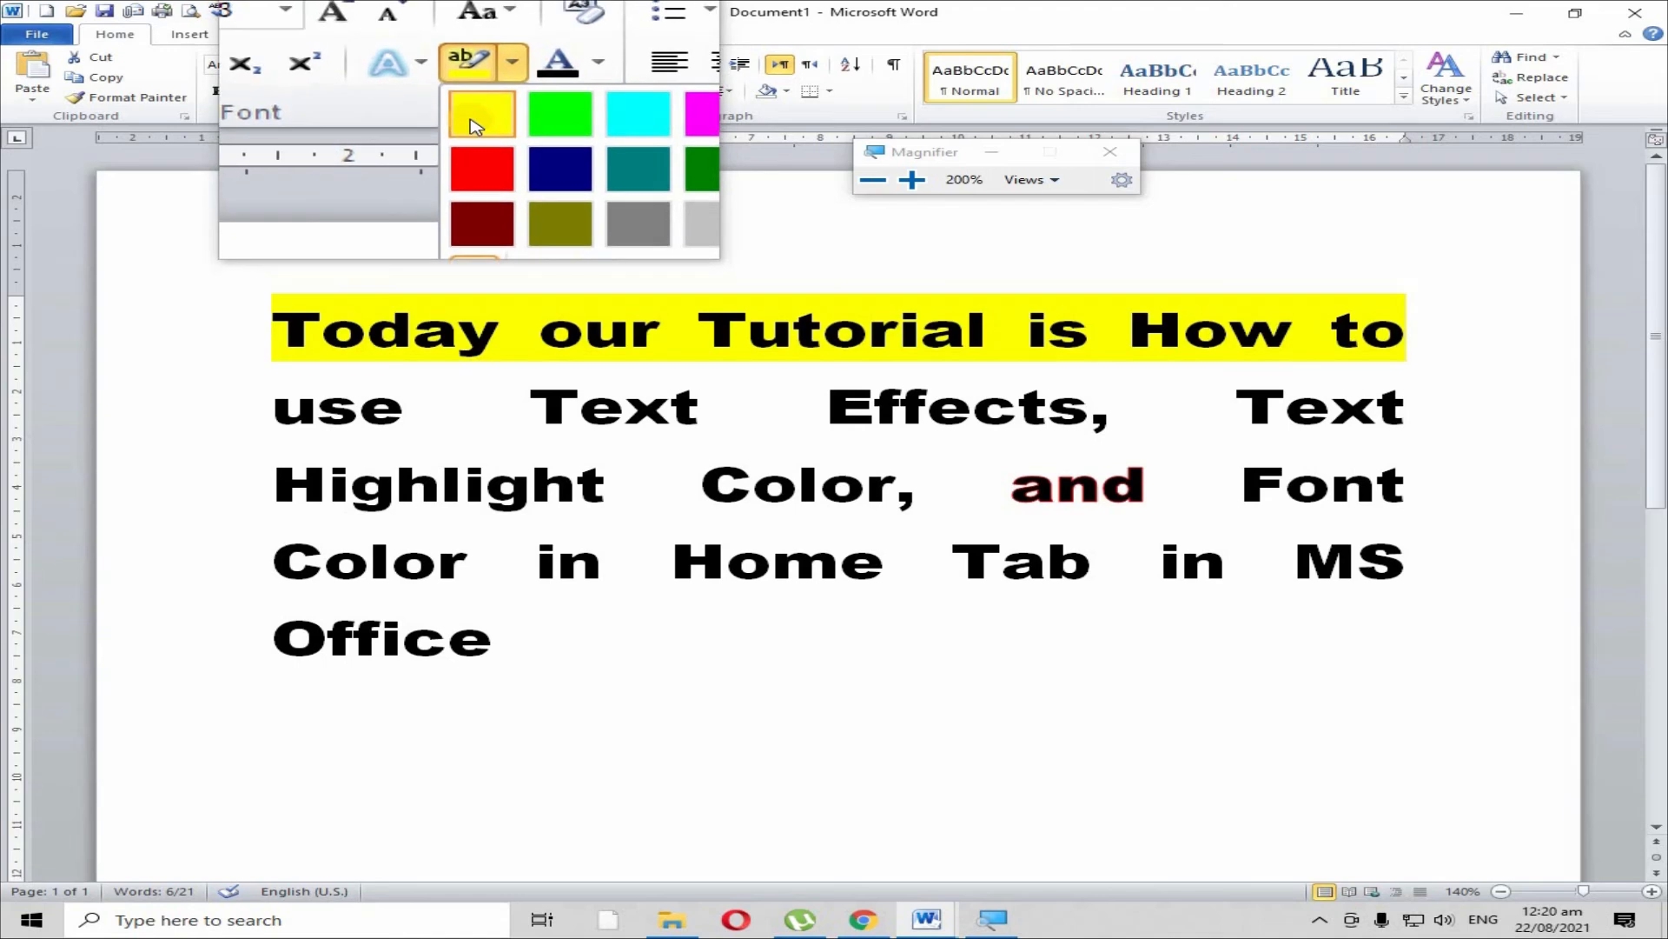
pyautogui.click(470, 126)
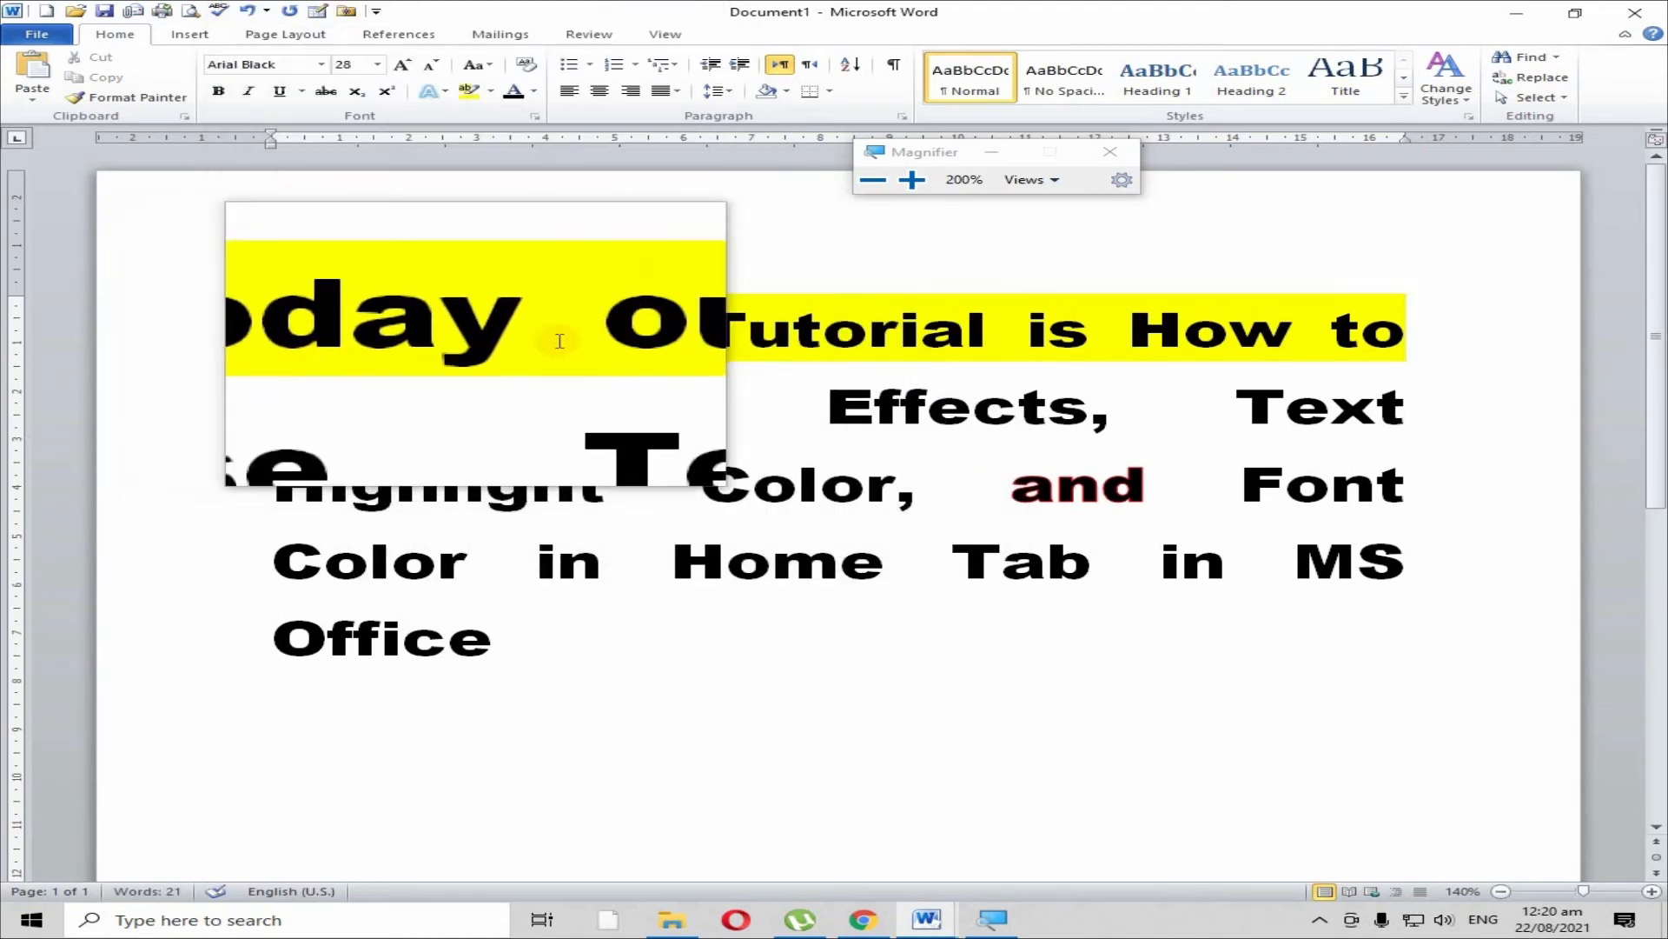
pyautogui.click(1115, 163)
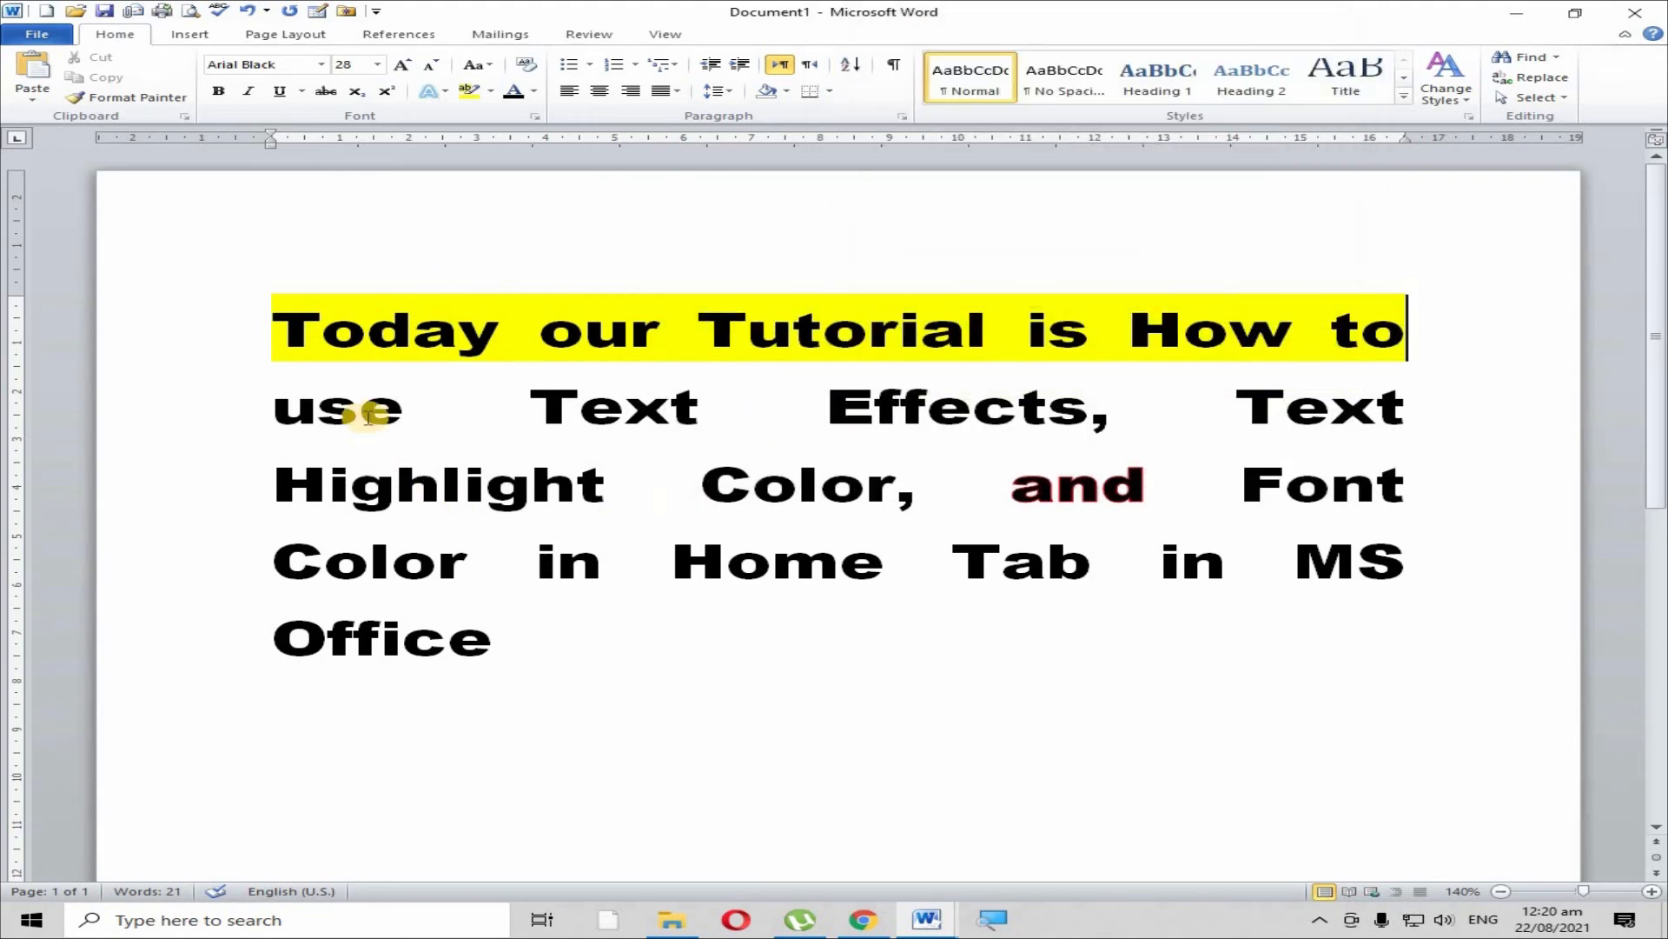
# Remove the first line's highlight by setting its text highlight color to No Color
pyautogui.moveTo(259, 334); pyautogui.dragTo(1421, 334)
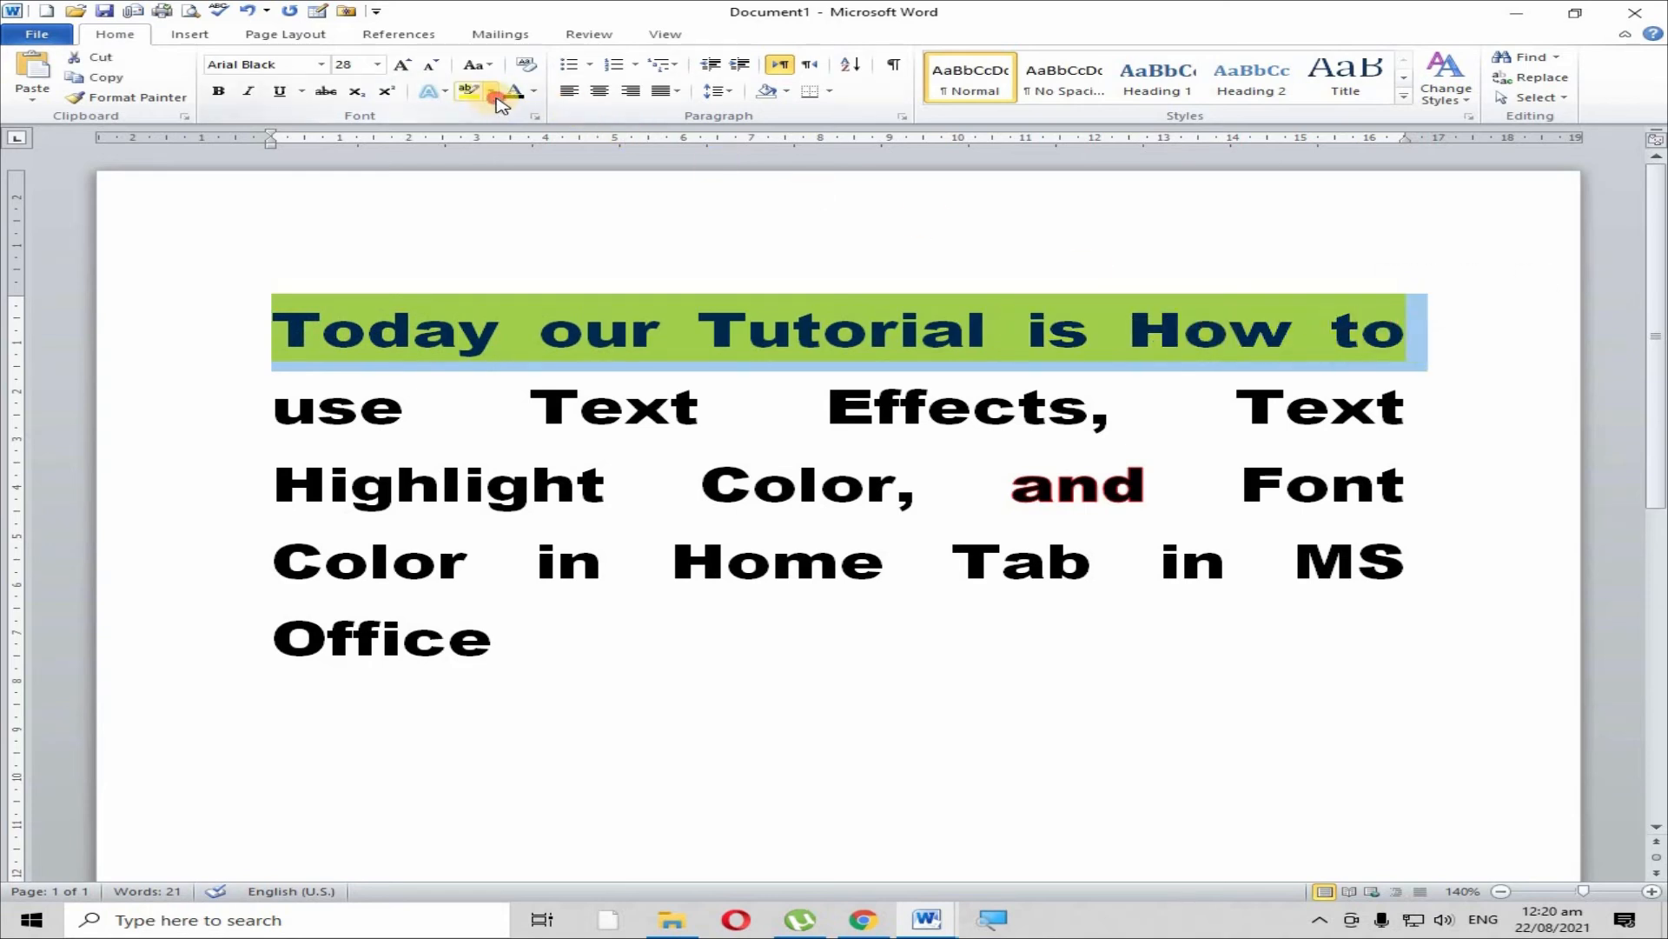
pyautogui.click(493, 92)
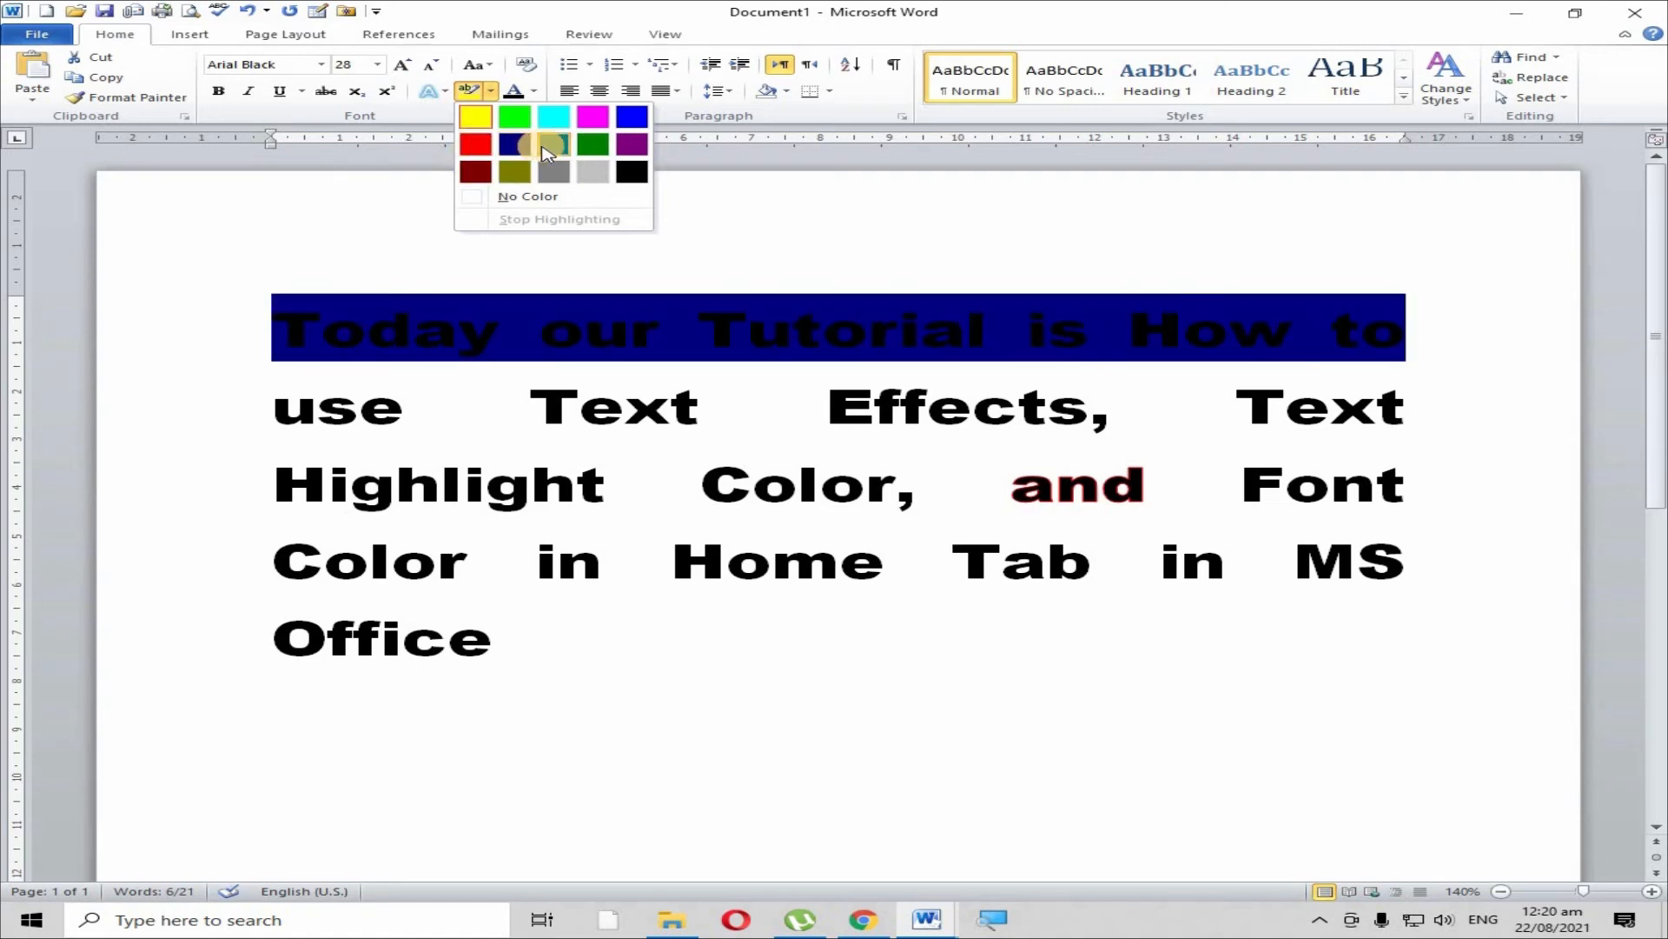
pyautogui.click(564, 198)
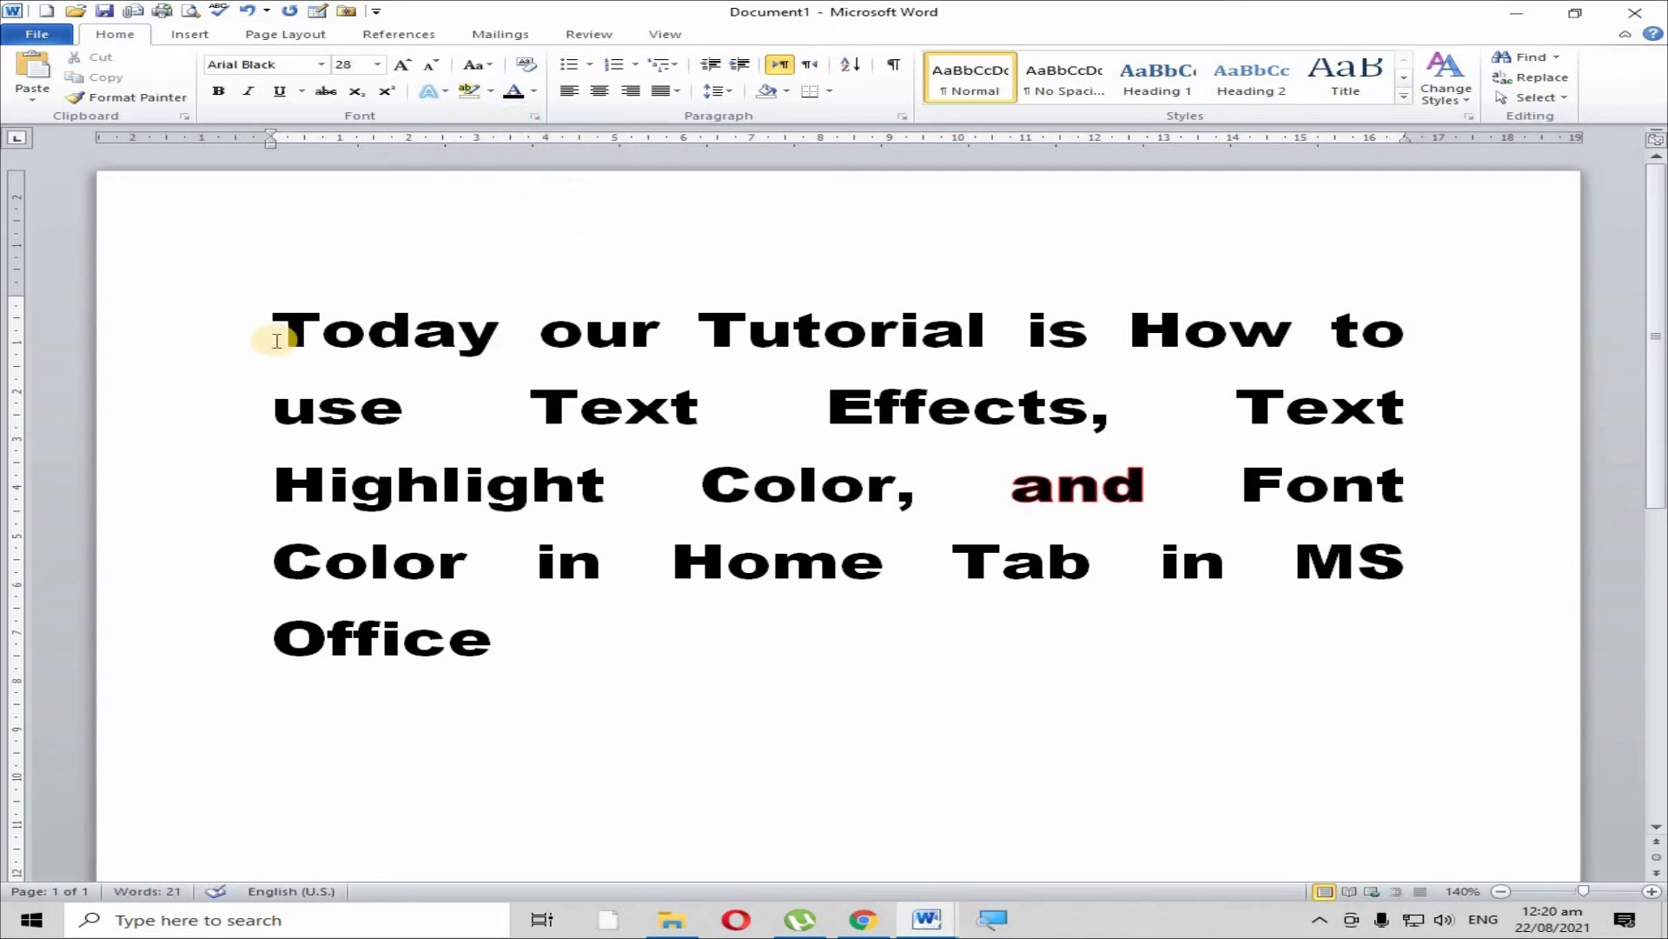
# Select the whole paragraph and clear the red text outline on the word "and"
pyautogui.click(445, 98)
pyautogui.click(295, 214)
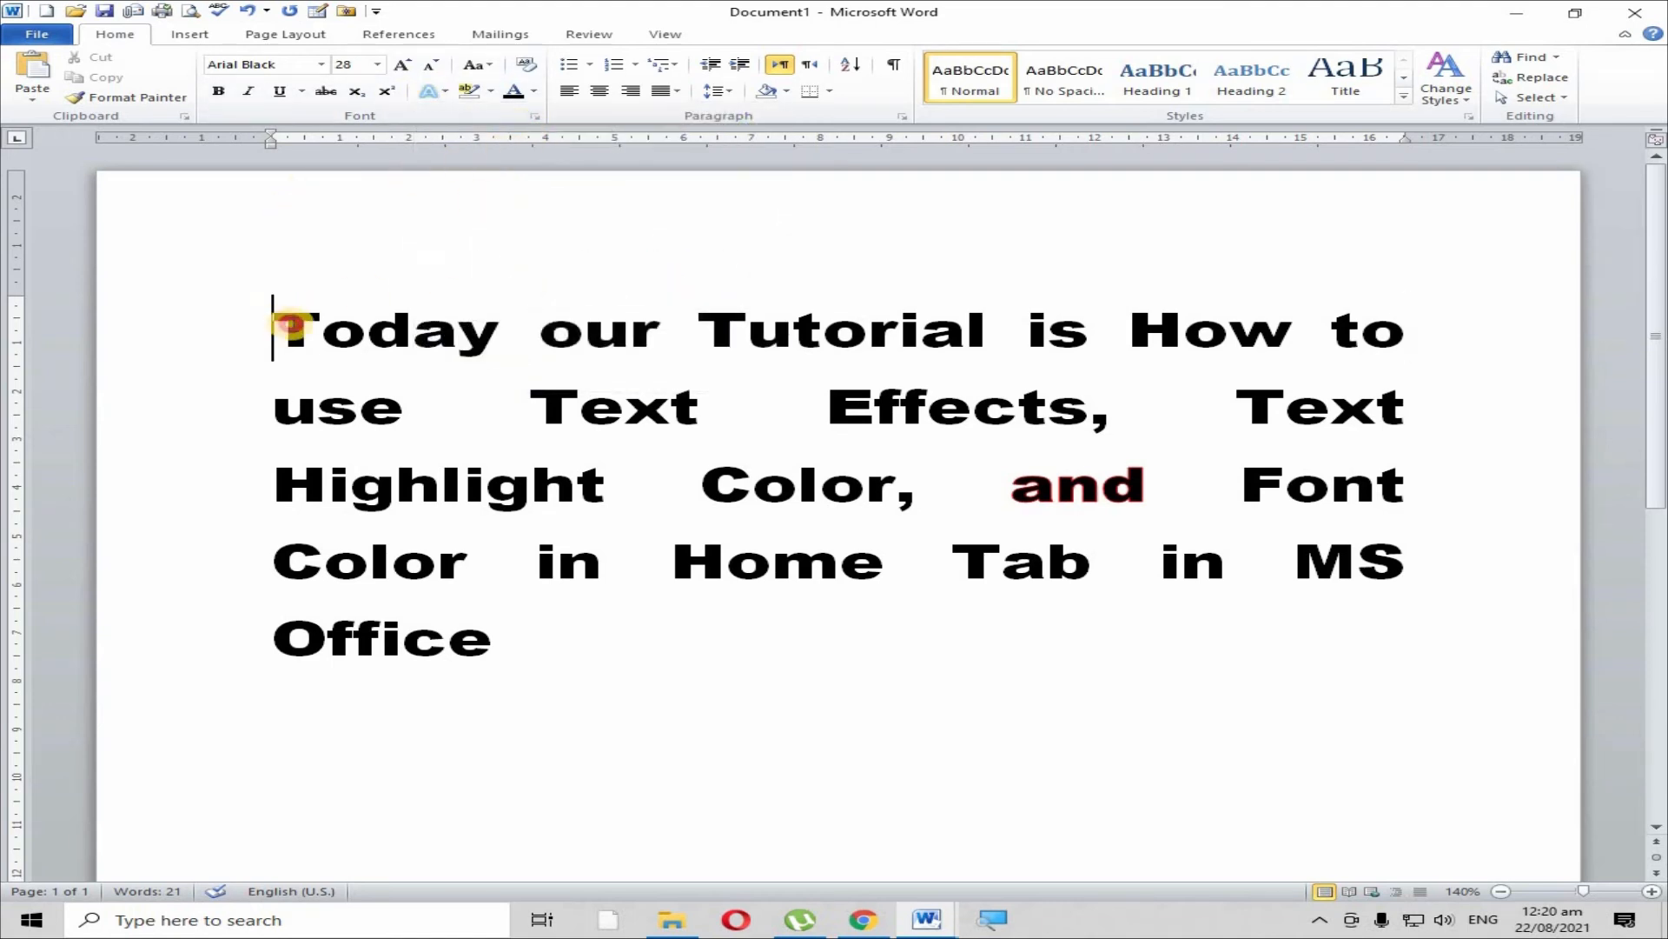
pyautogui.moveTo(292, 324); pyautogui.dragTo(1270, 615)
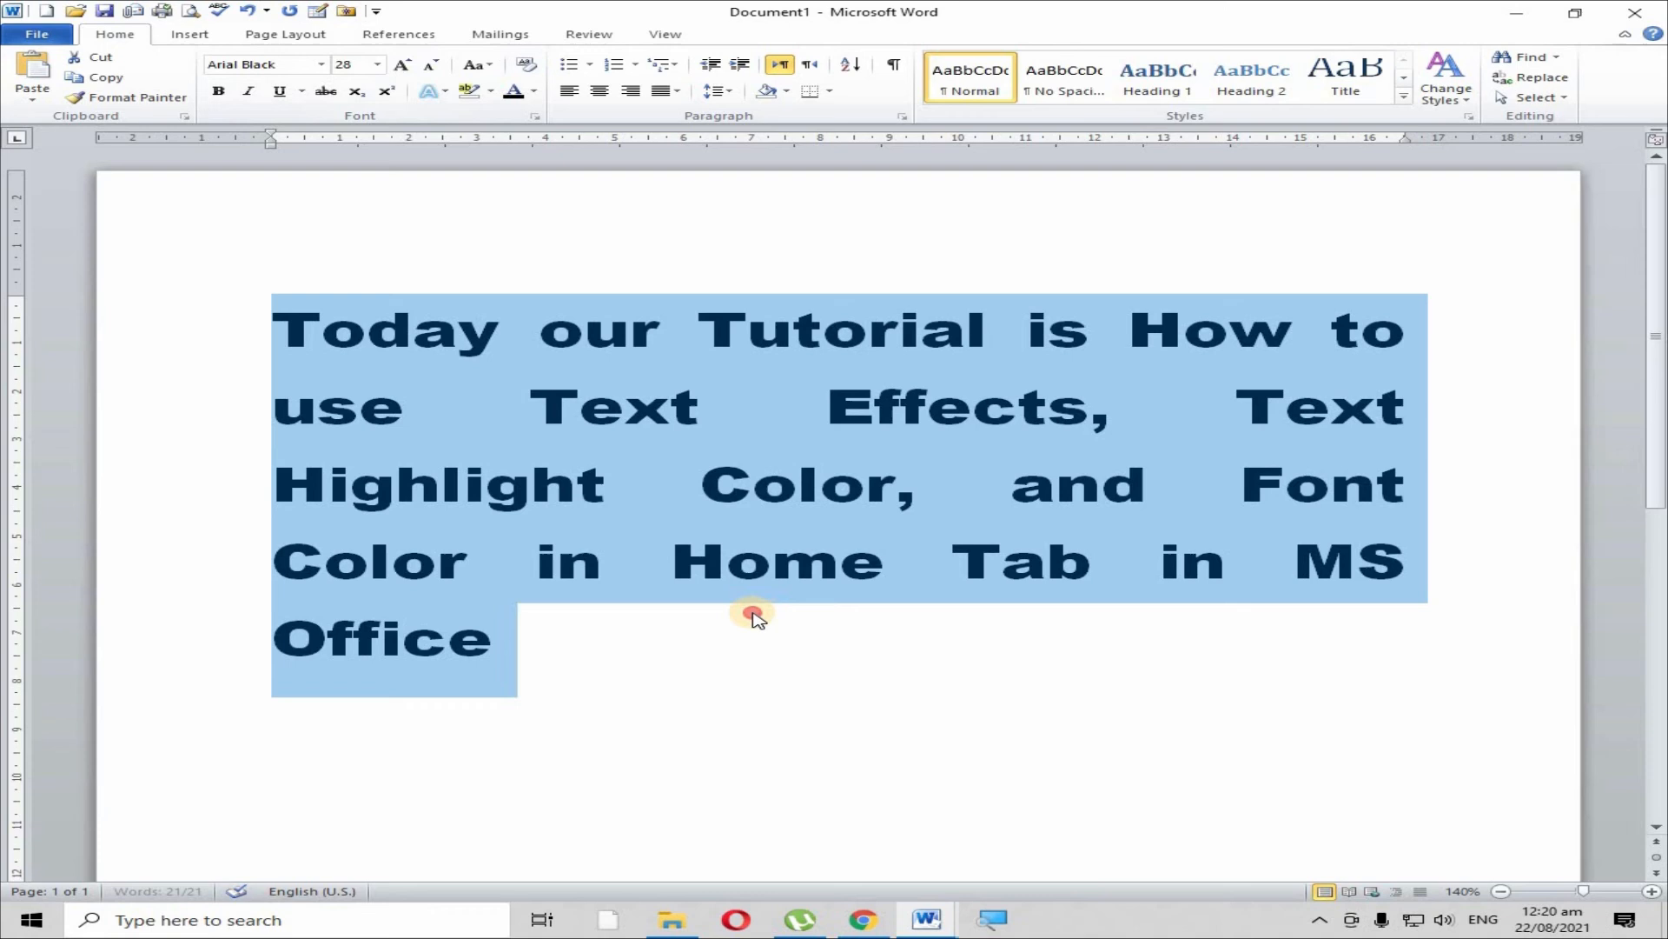
pyautogui.click(745, 643)
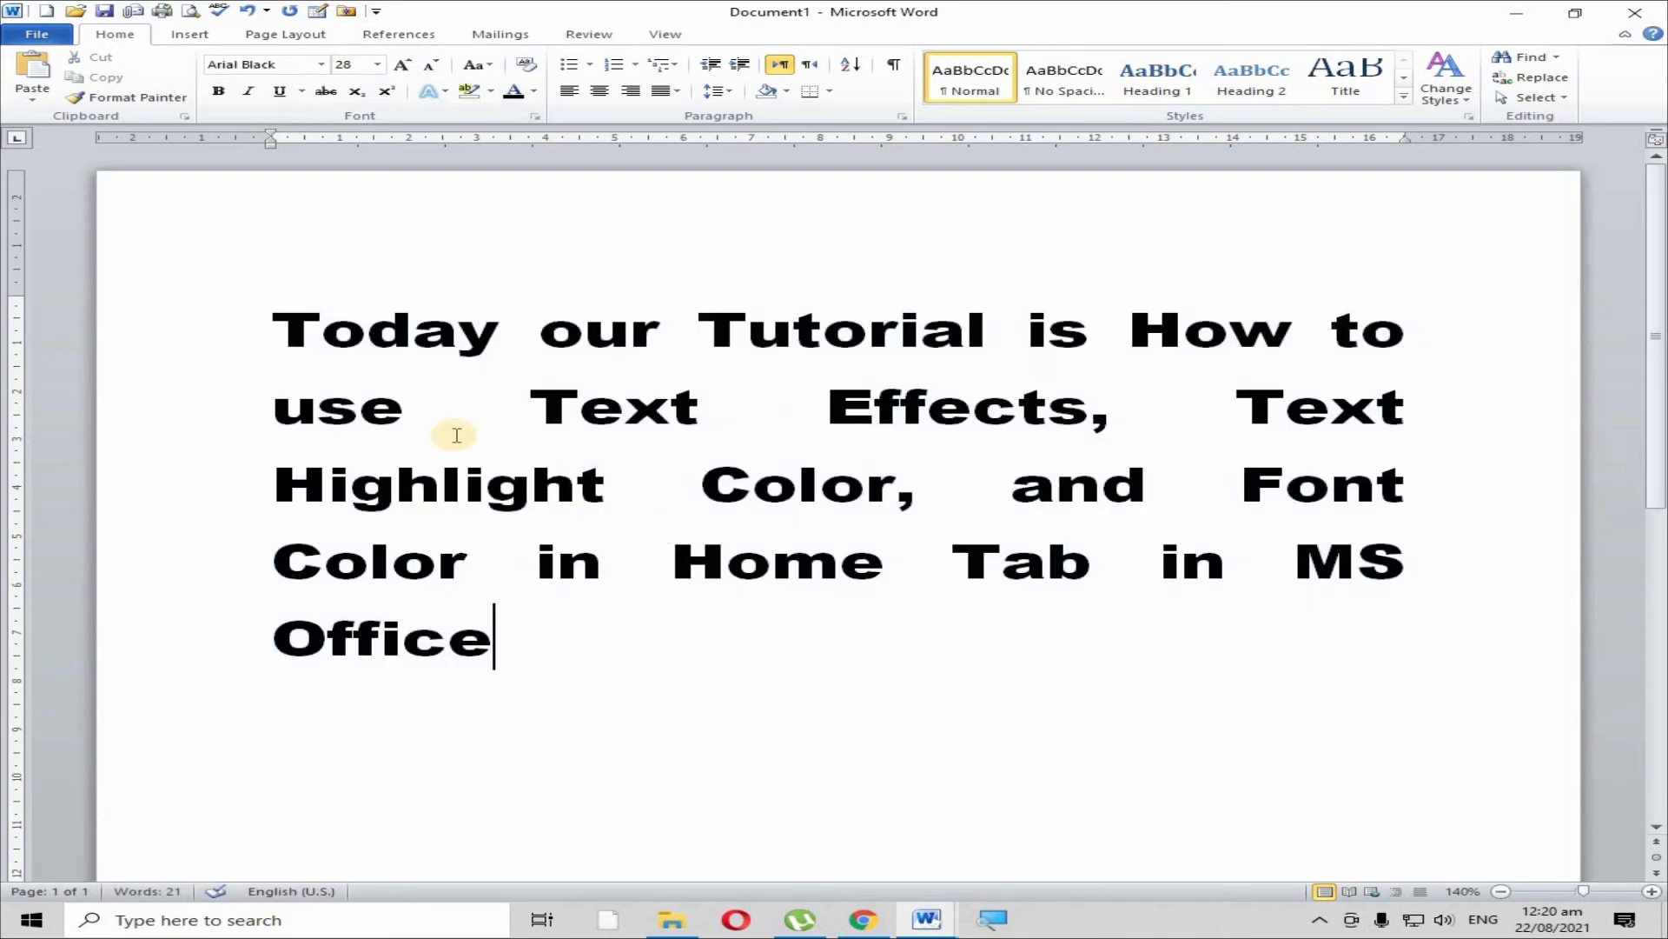
# Examine the font color palette enlarged with Magnifier
pyautogui.click(989, 919)
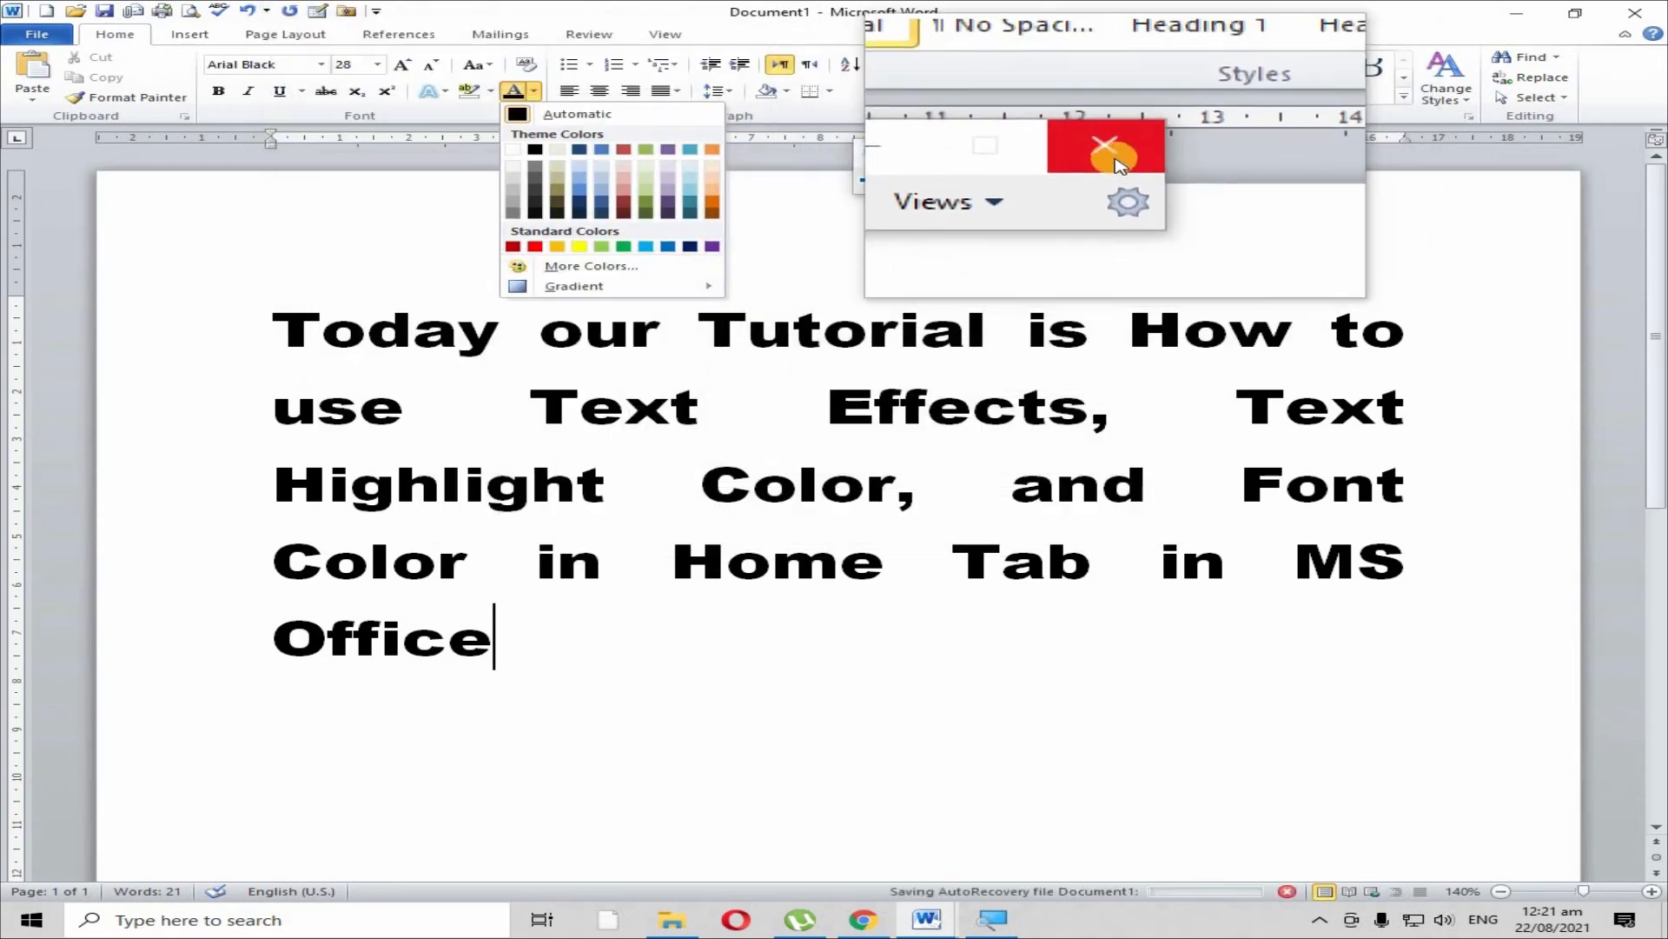
pyautogui.click(1096, 158)
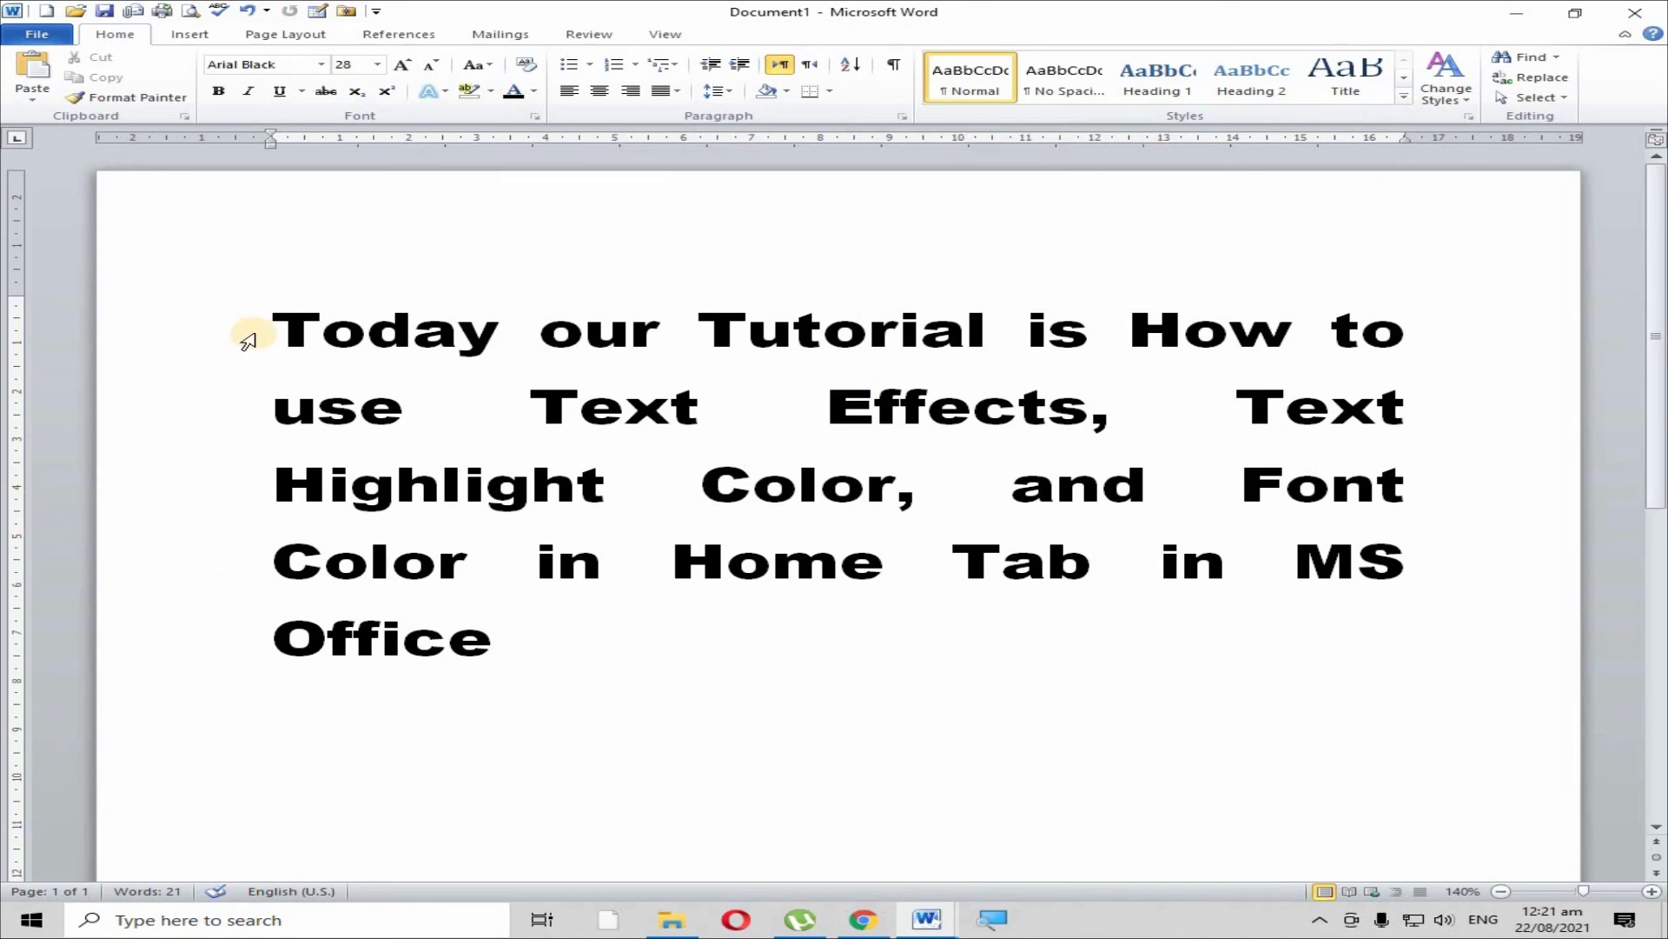
# Select the whole paragraph and set its font color to the darker red shade among the theme colors
pyautogui.moveTo(298, 334); pyautogui.dragTo(685, 625)
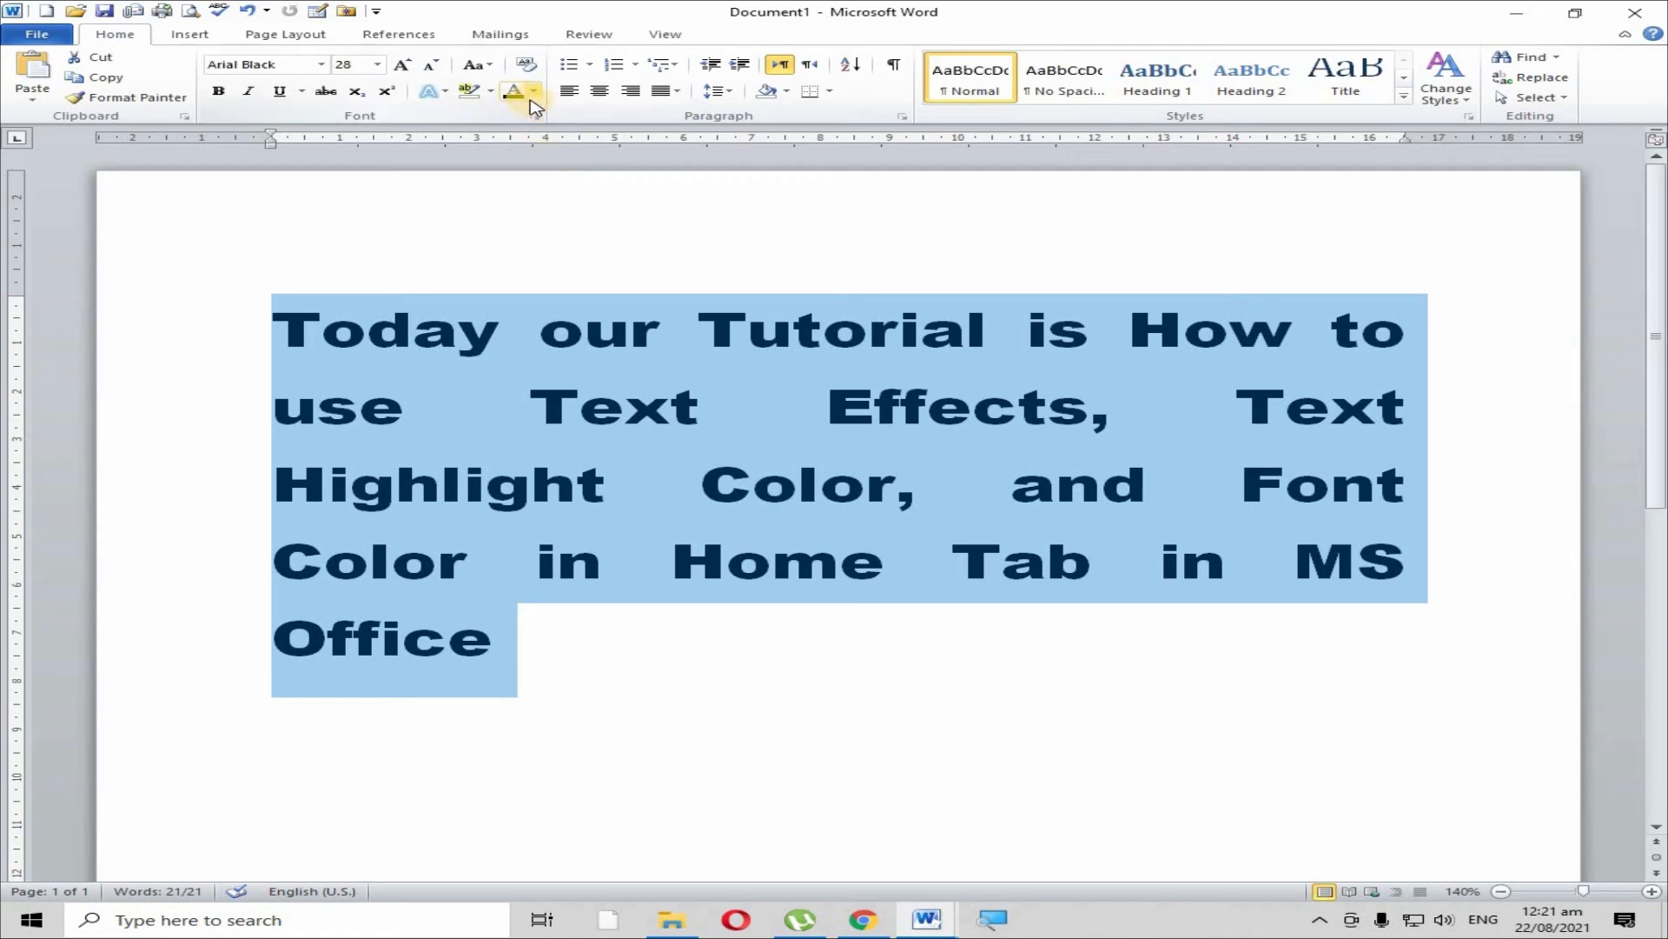
pyautogui.click(532, 92)
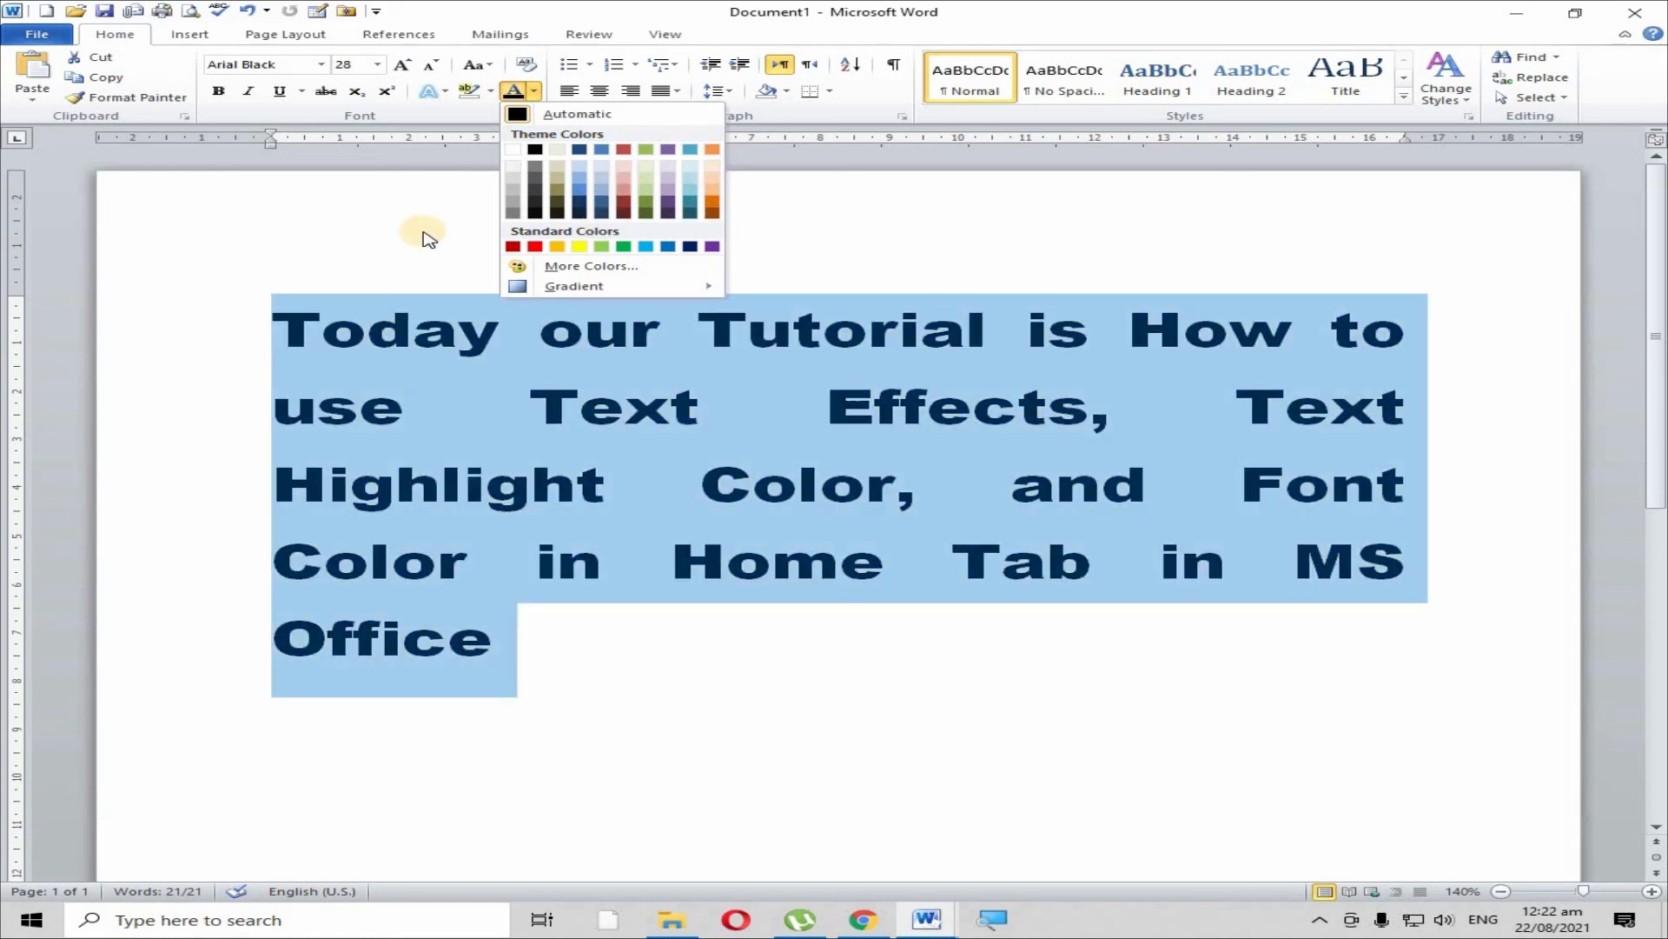
pyautogui.click(624, 209)
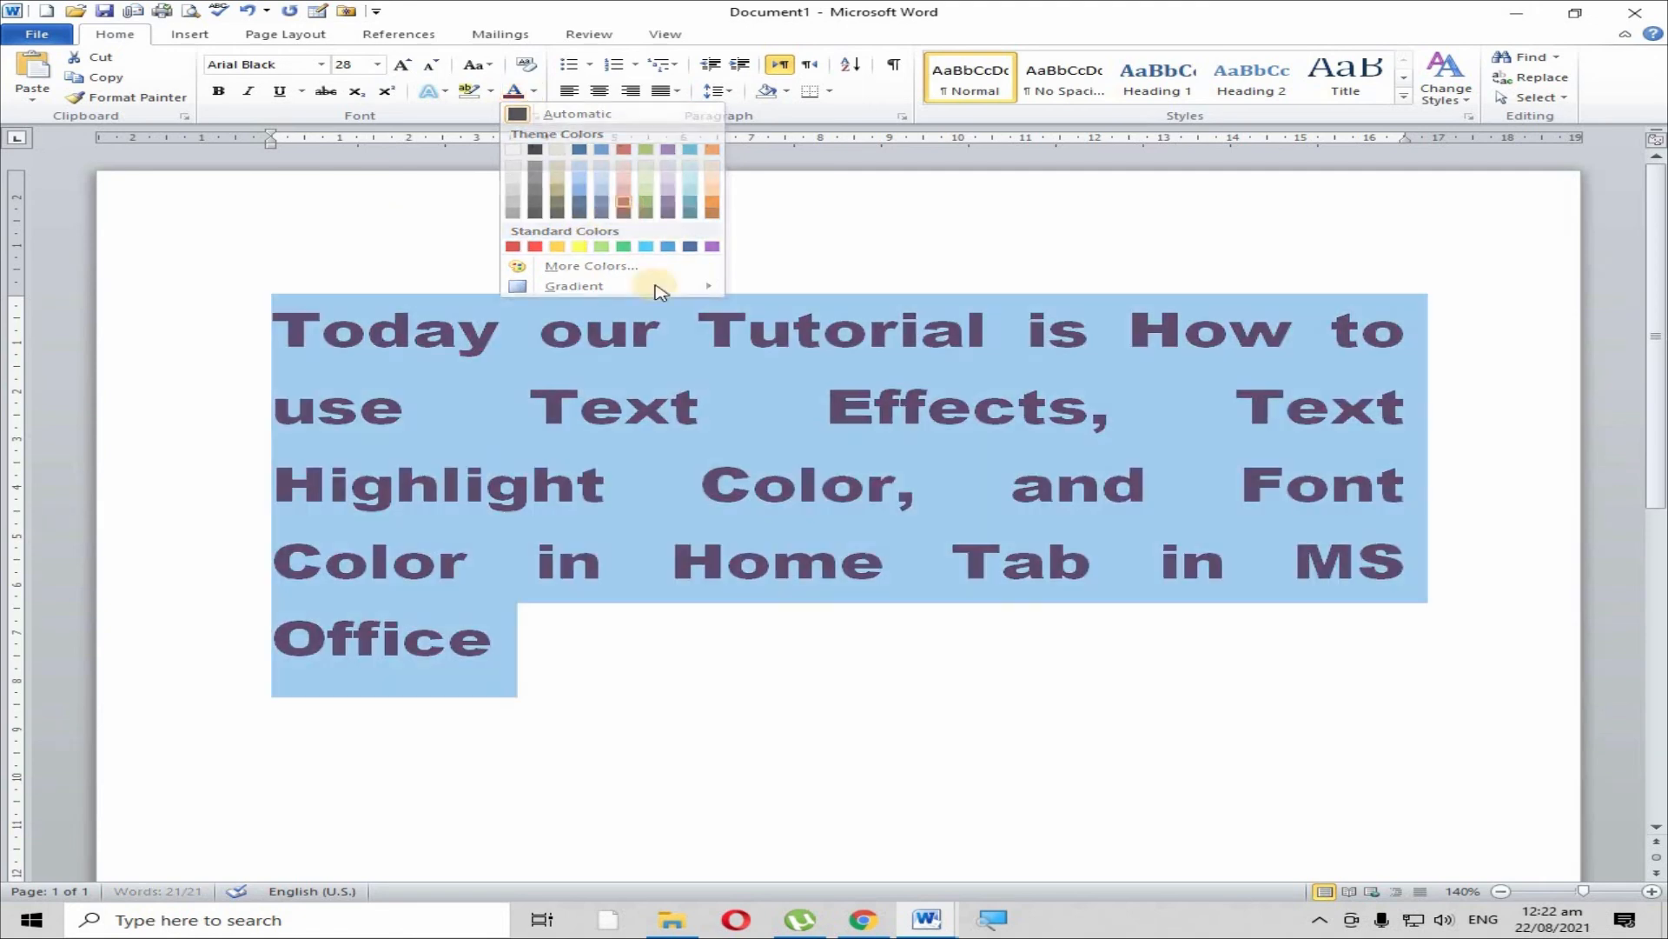
pyautogui.click(643, 682)
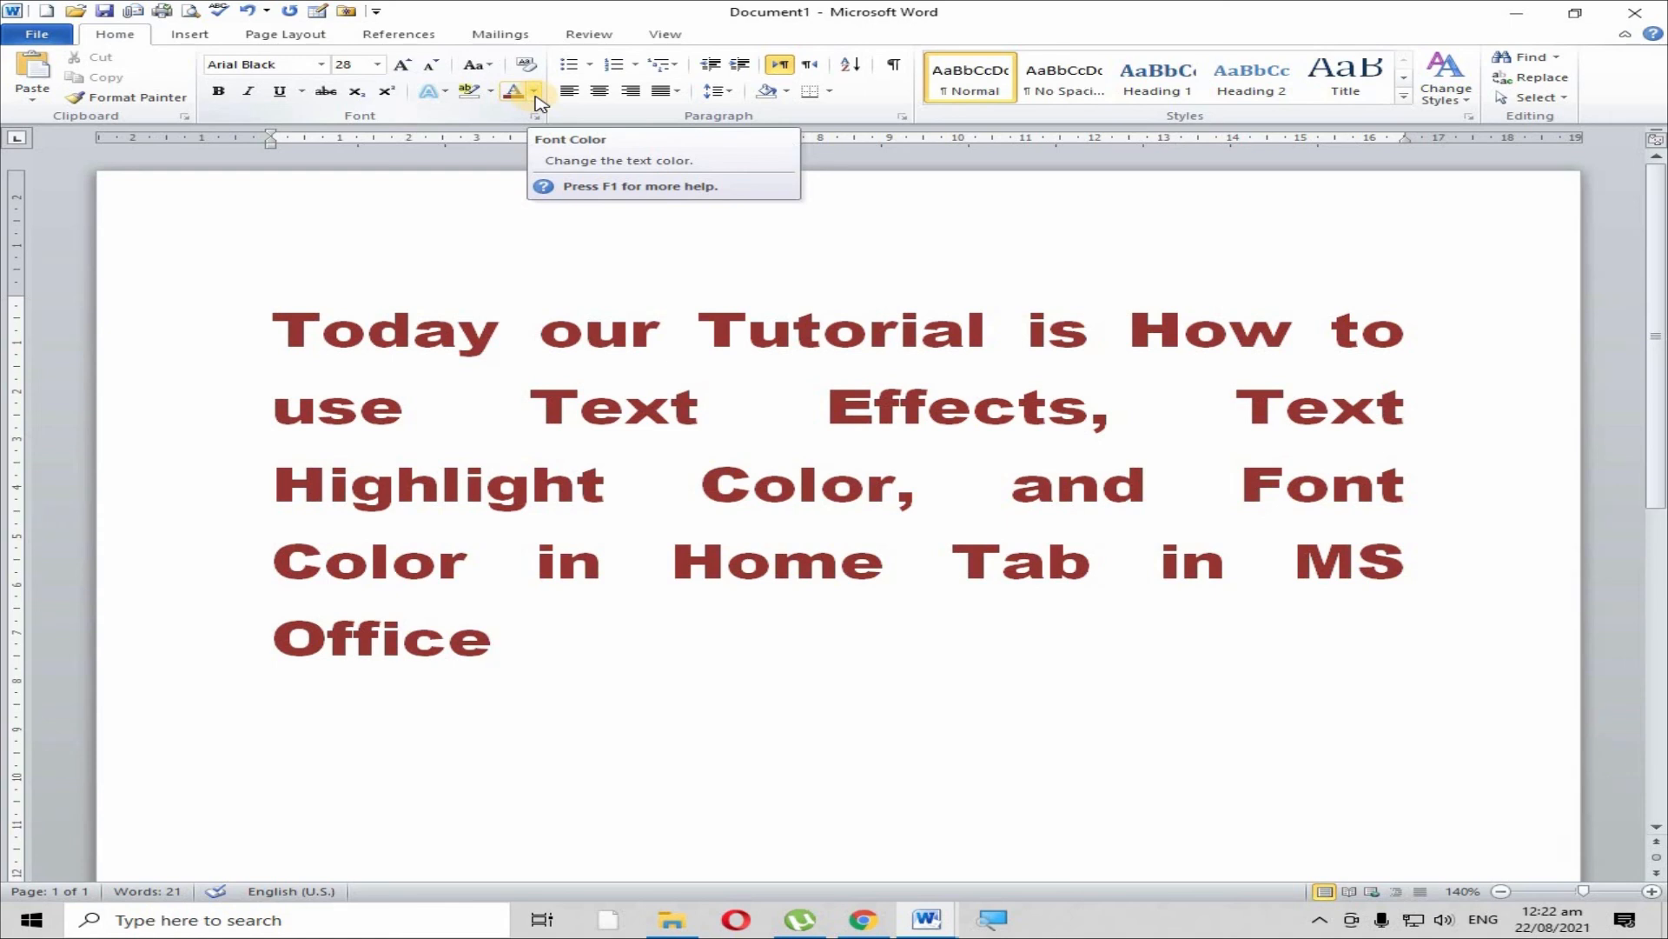
# Reselect the whole paragraph and change its font color to the standard bright red
pyautogui.click(293, 332)
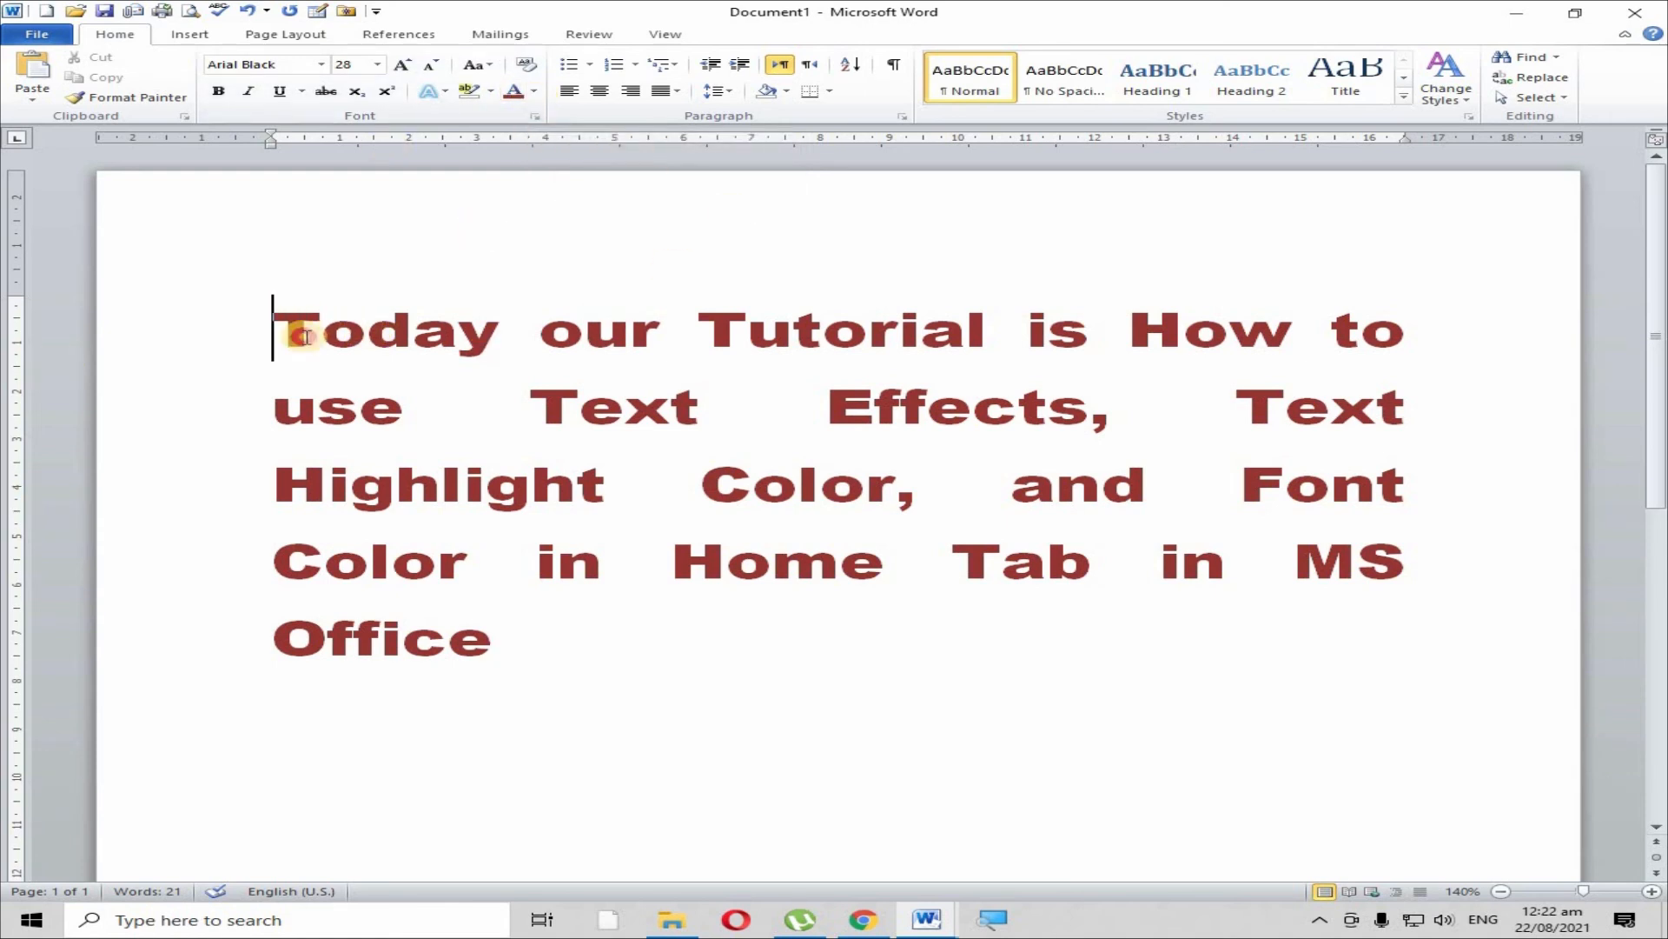
pyautogui.moveTo(306, 336); pyautogui.dragTo(477, 634)
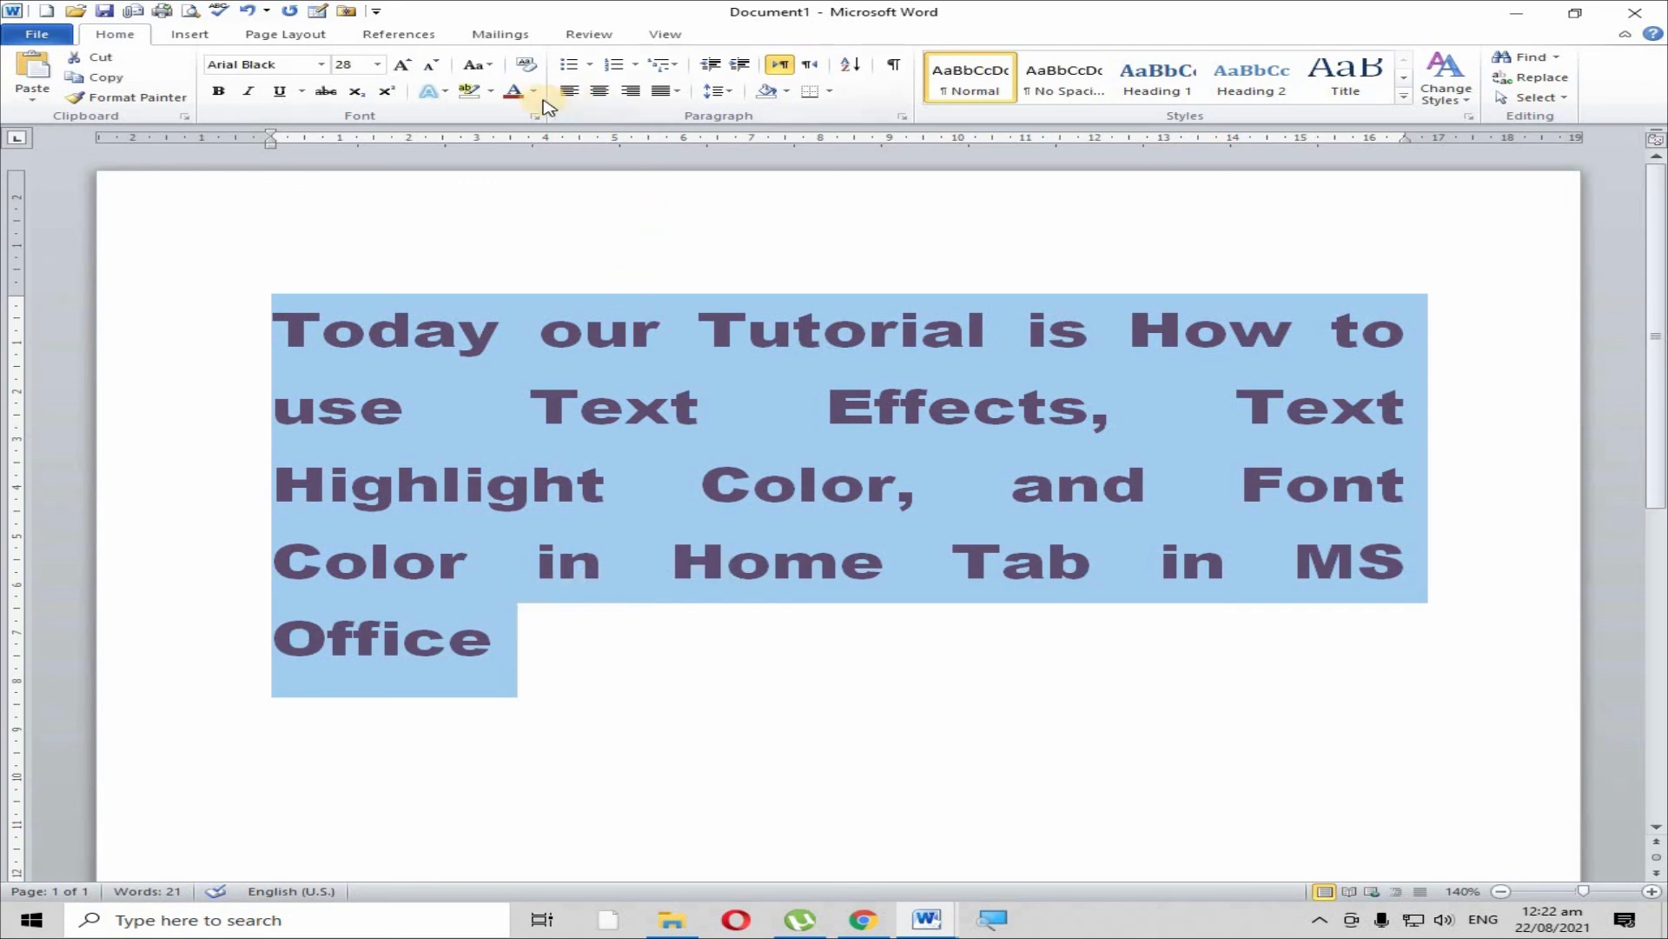
pyautogui.click(533, 91)
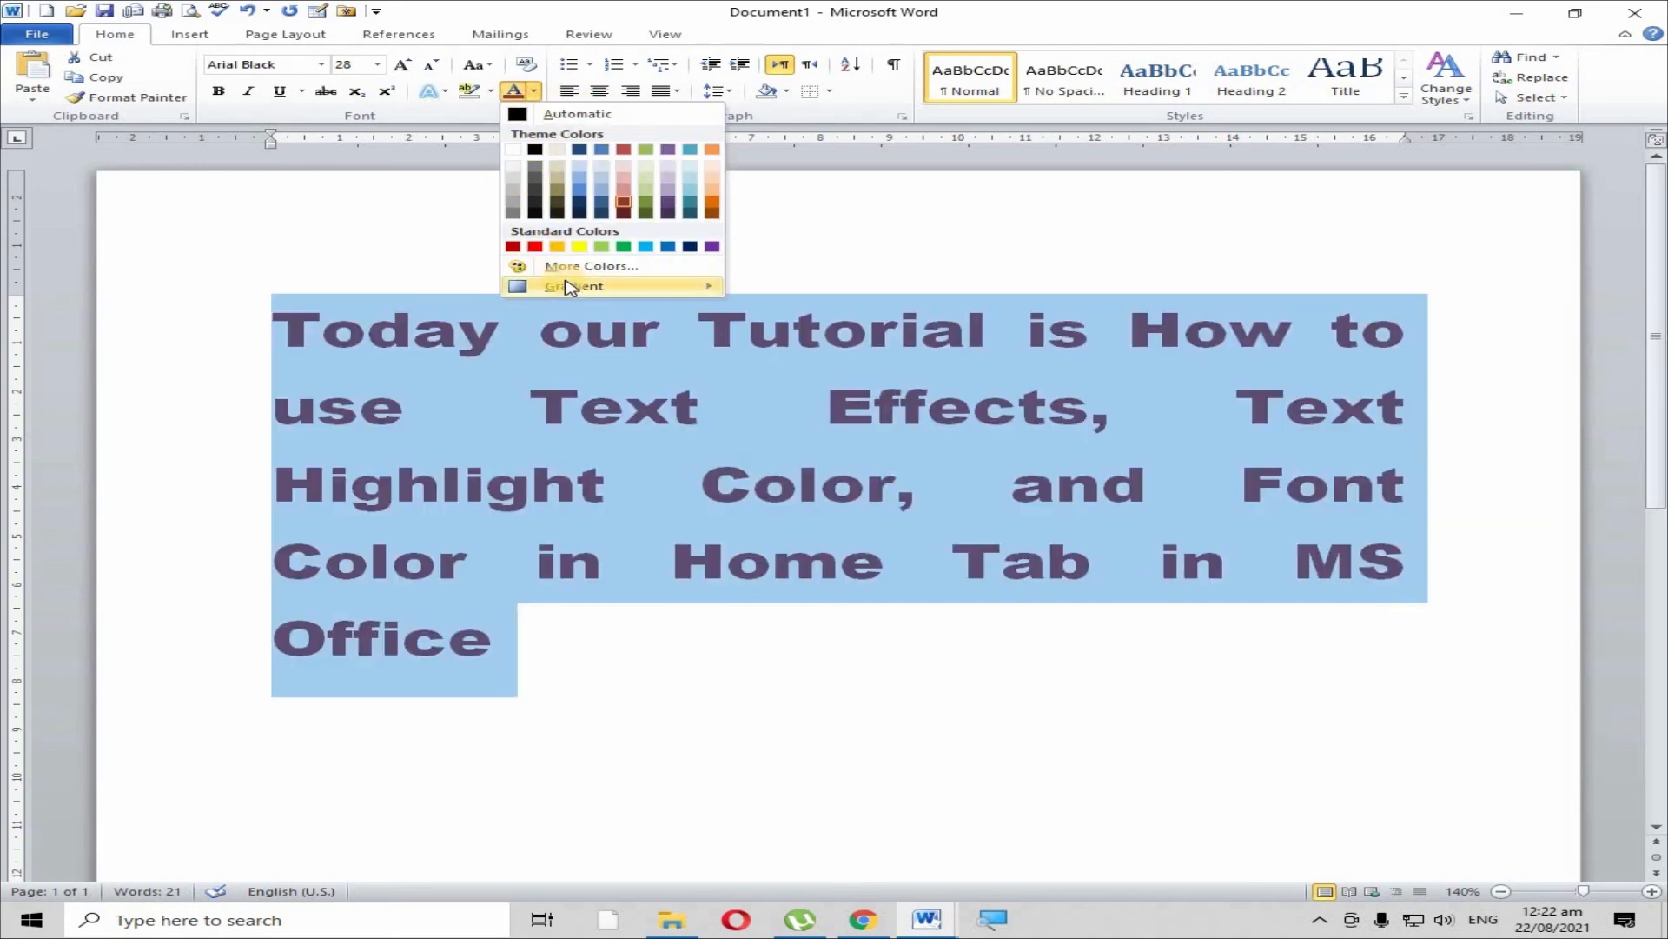
pyautogui.moveTo(580, 292)
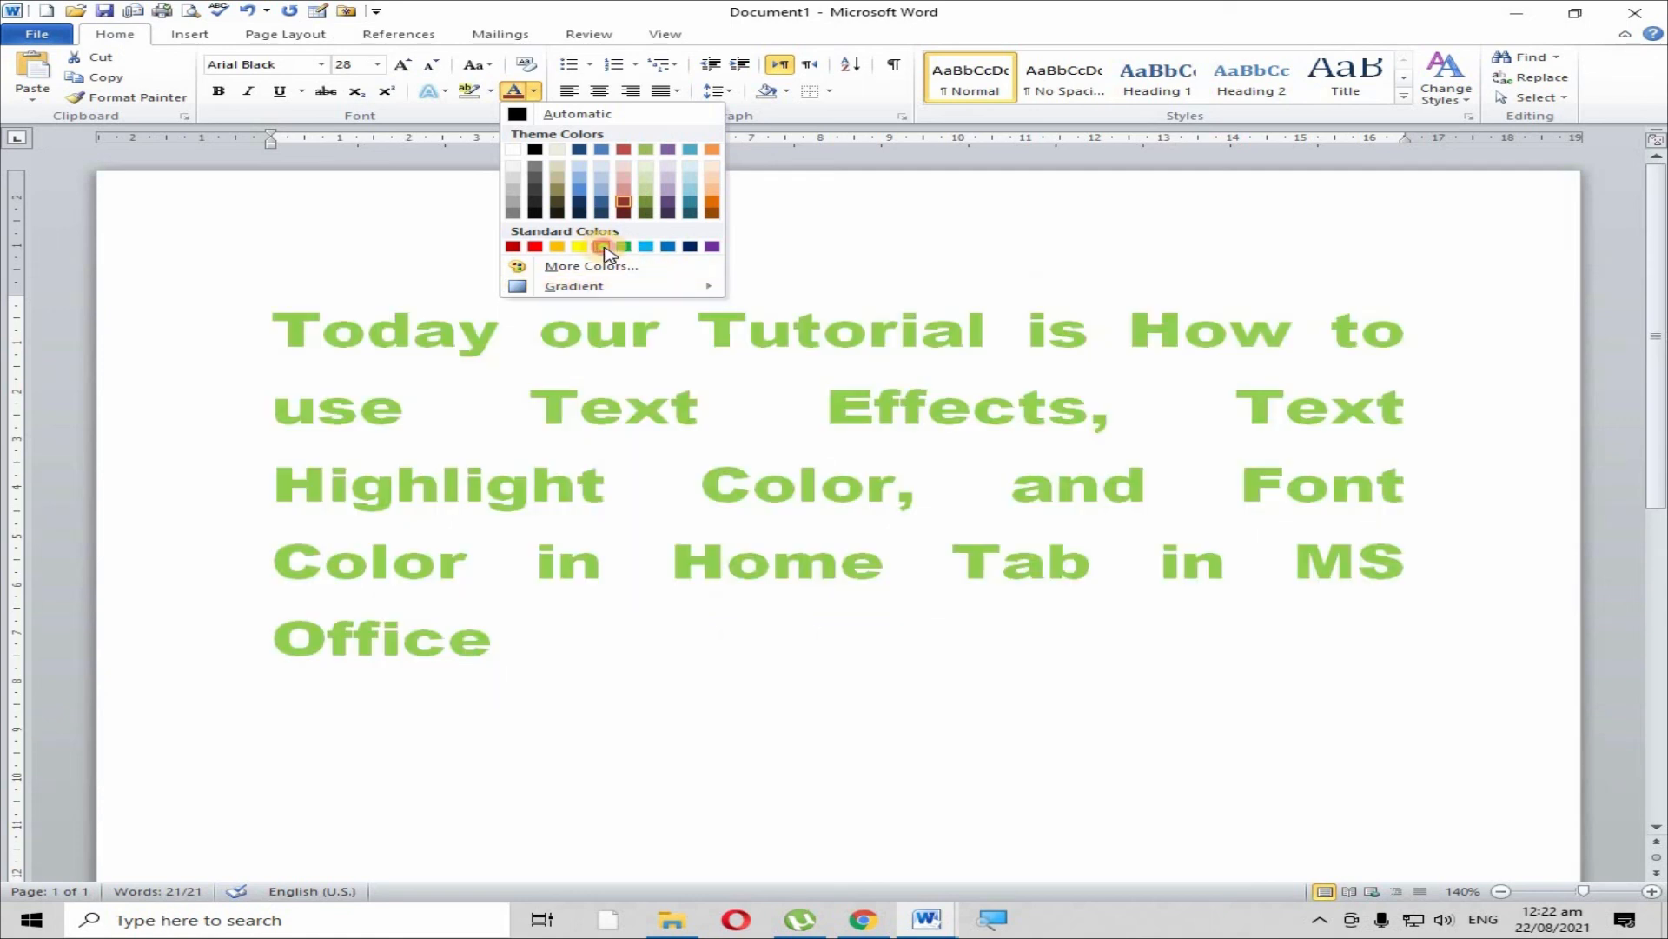
pyautogui.click(535, 246)
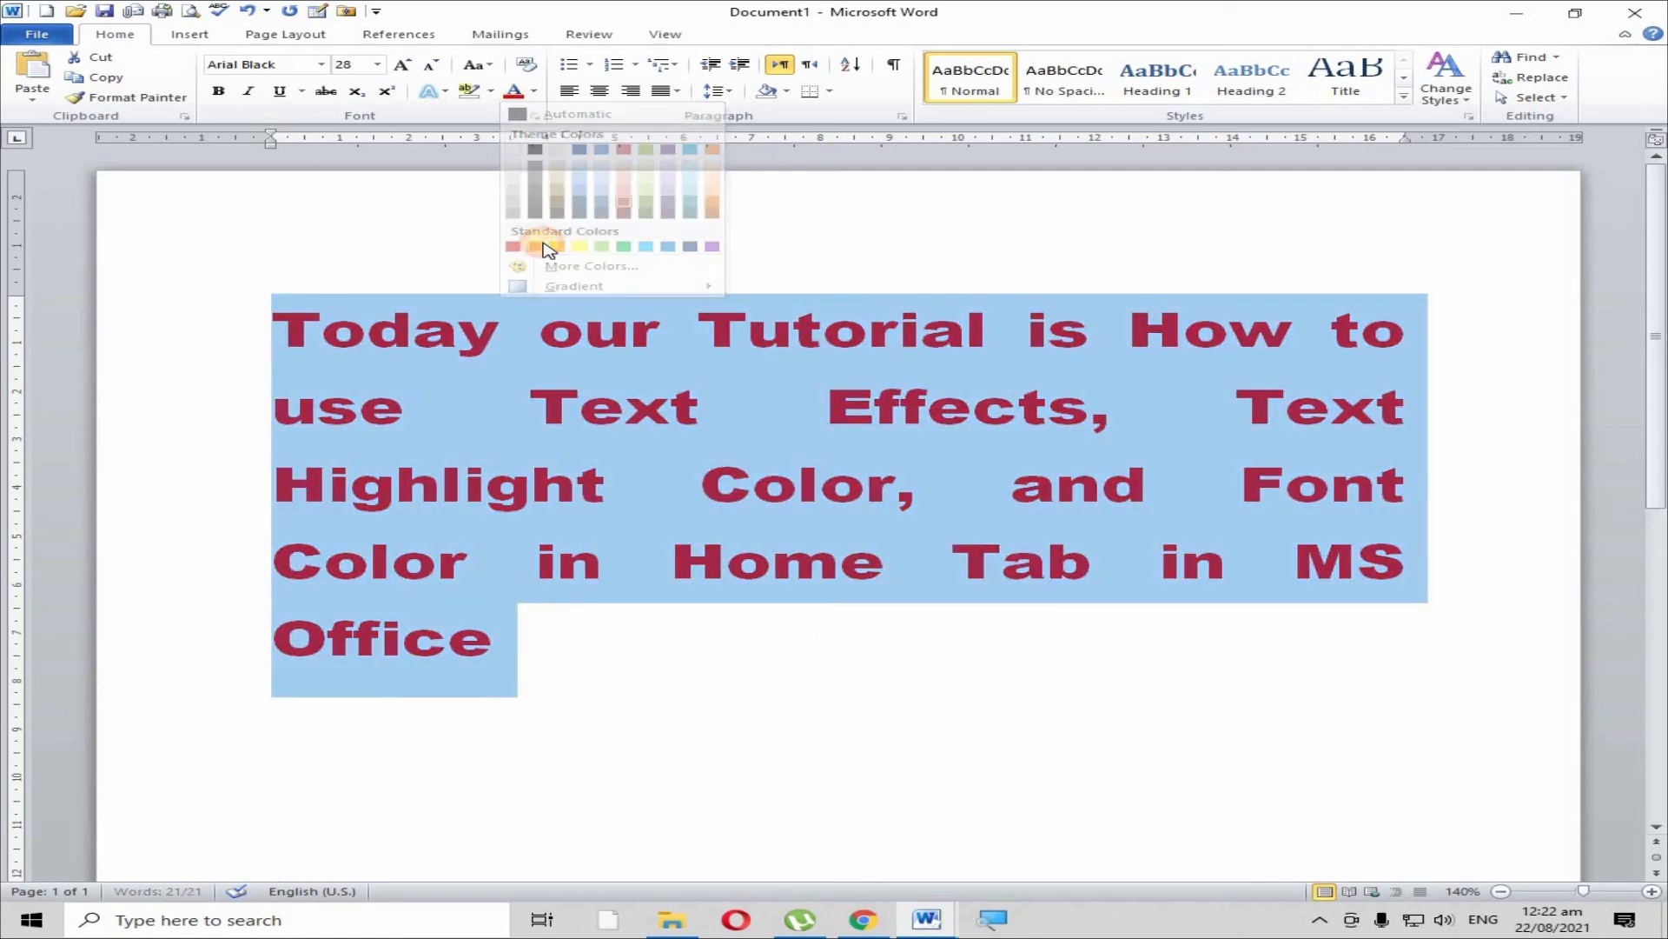
pyautogui.click(624, 619)
# Recolor the whole paragraph with a dark orange-red shade chosen from the extended standard color hexagon
pyautogui.moveTo(285, 329); pyautogui.dragTo(539, 647)
pyautogui.click(535, 92)
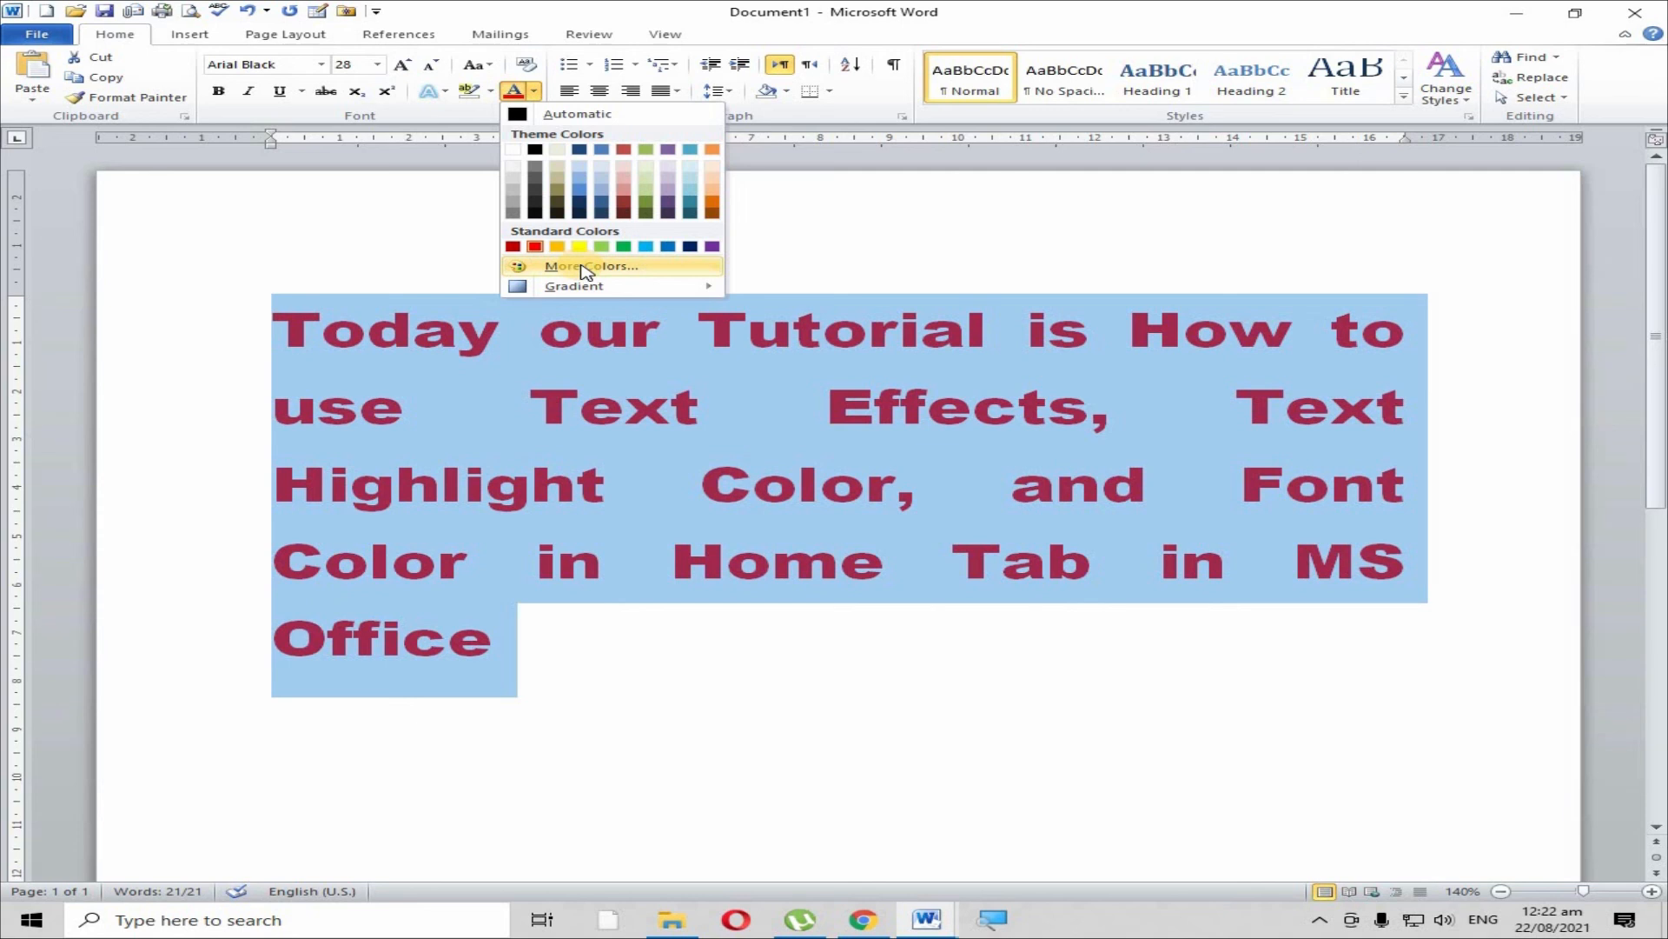
pyautogui.click(584, 268)
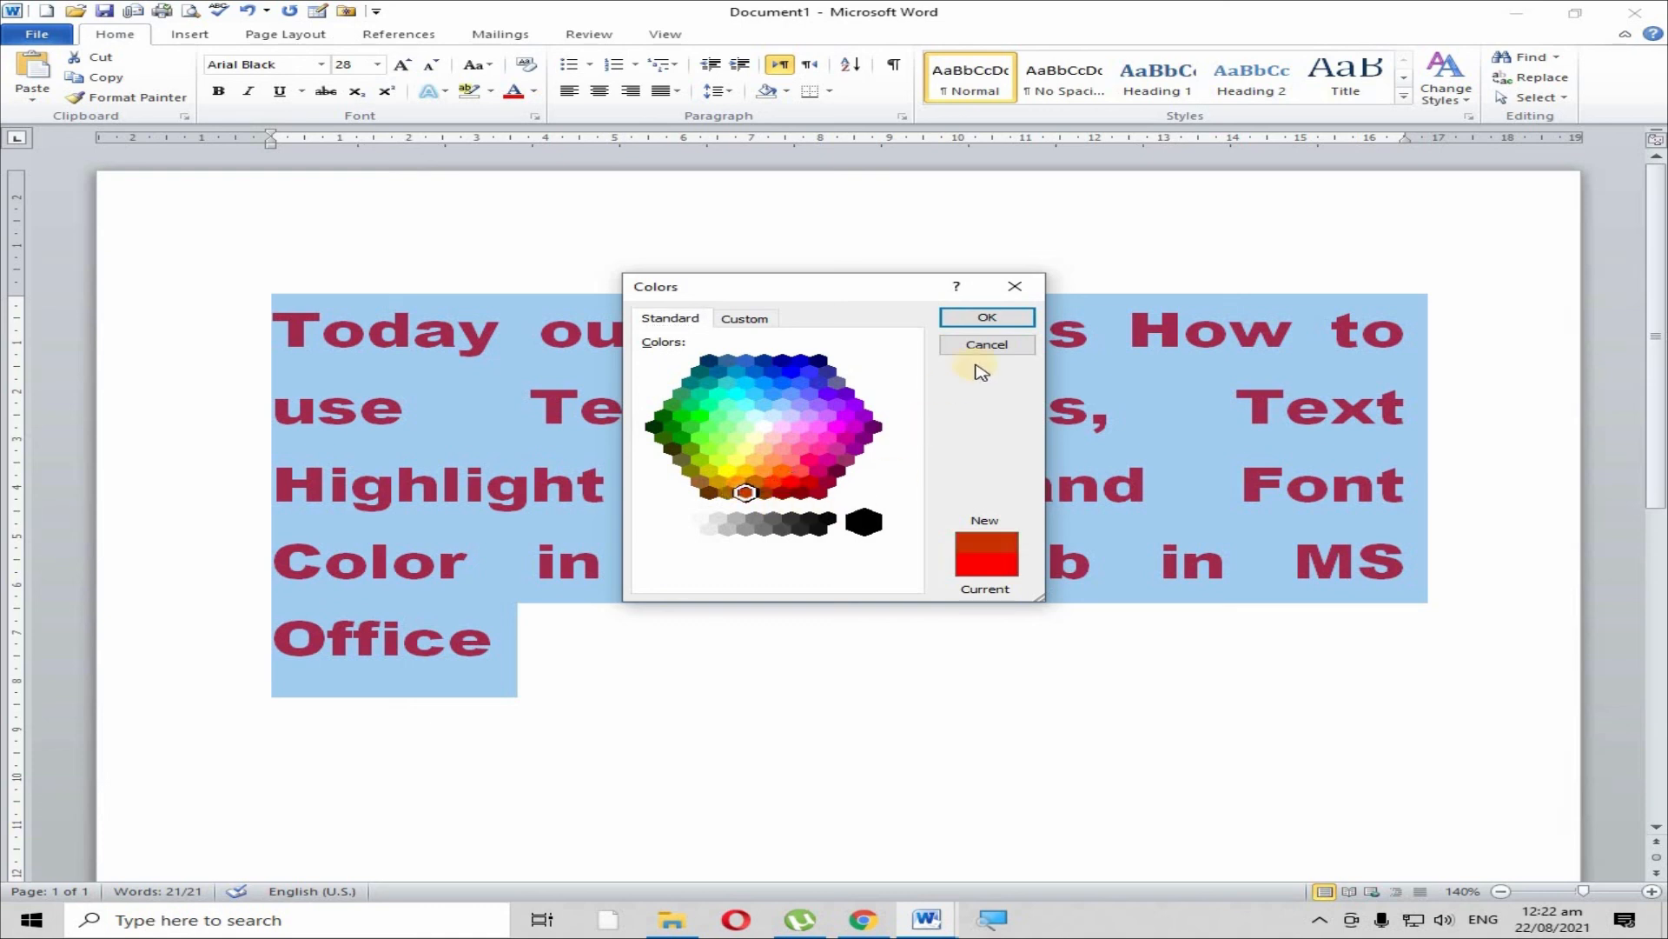
pyautogui.click(987, 318)
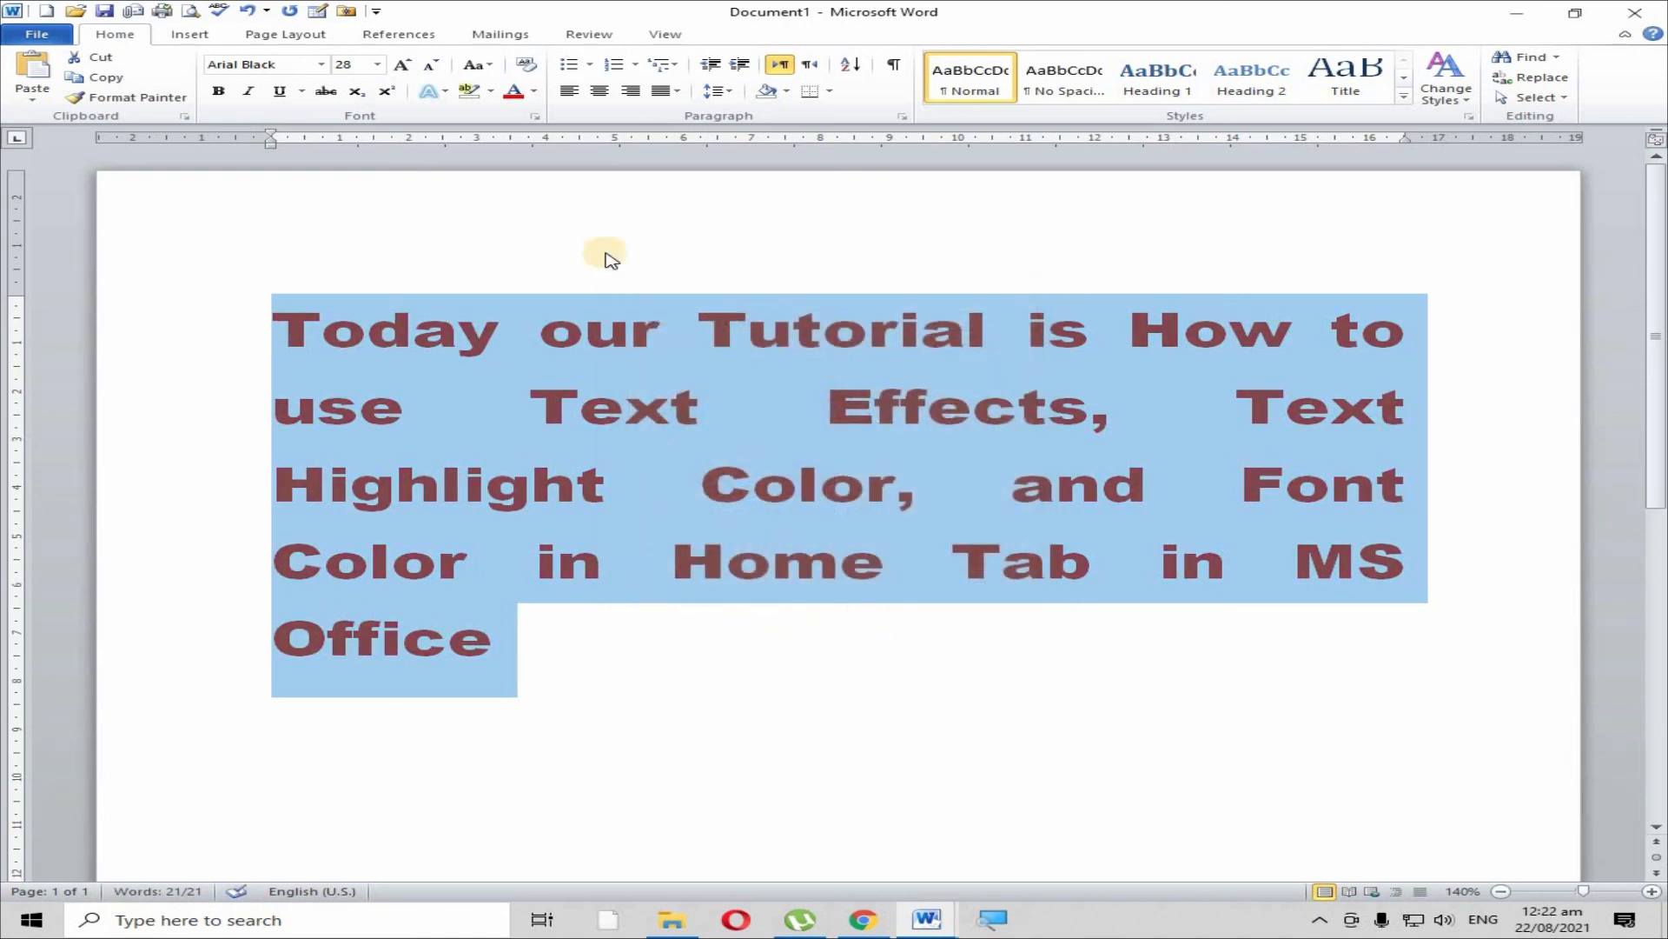
# Examine the gradient variations for the font color and the solid fill color choices in the text fill settings
pyautogui.click(531, 92)
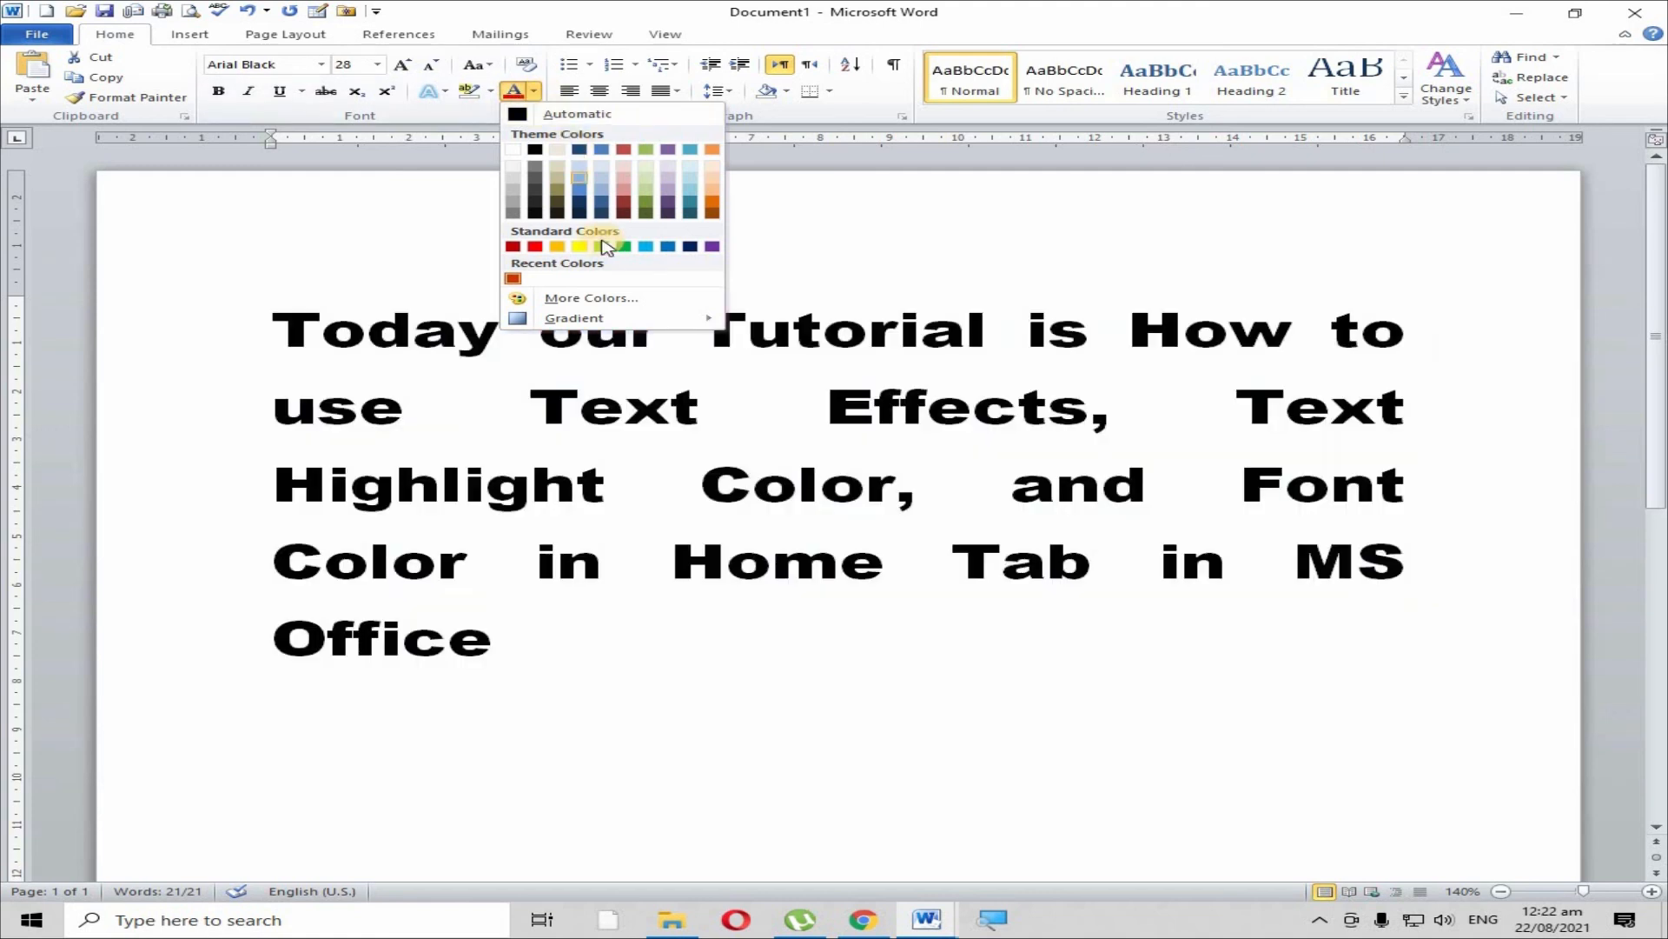
pyautogui.moveTo(658, 322)
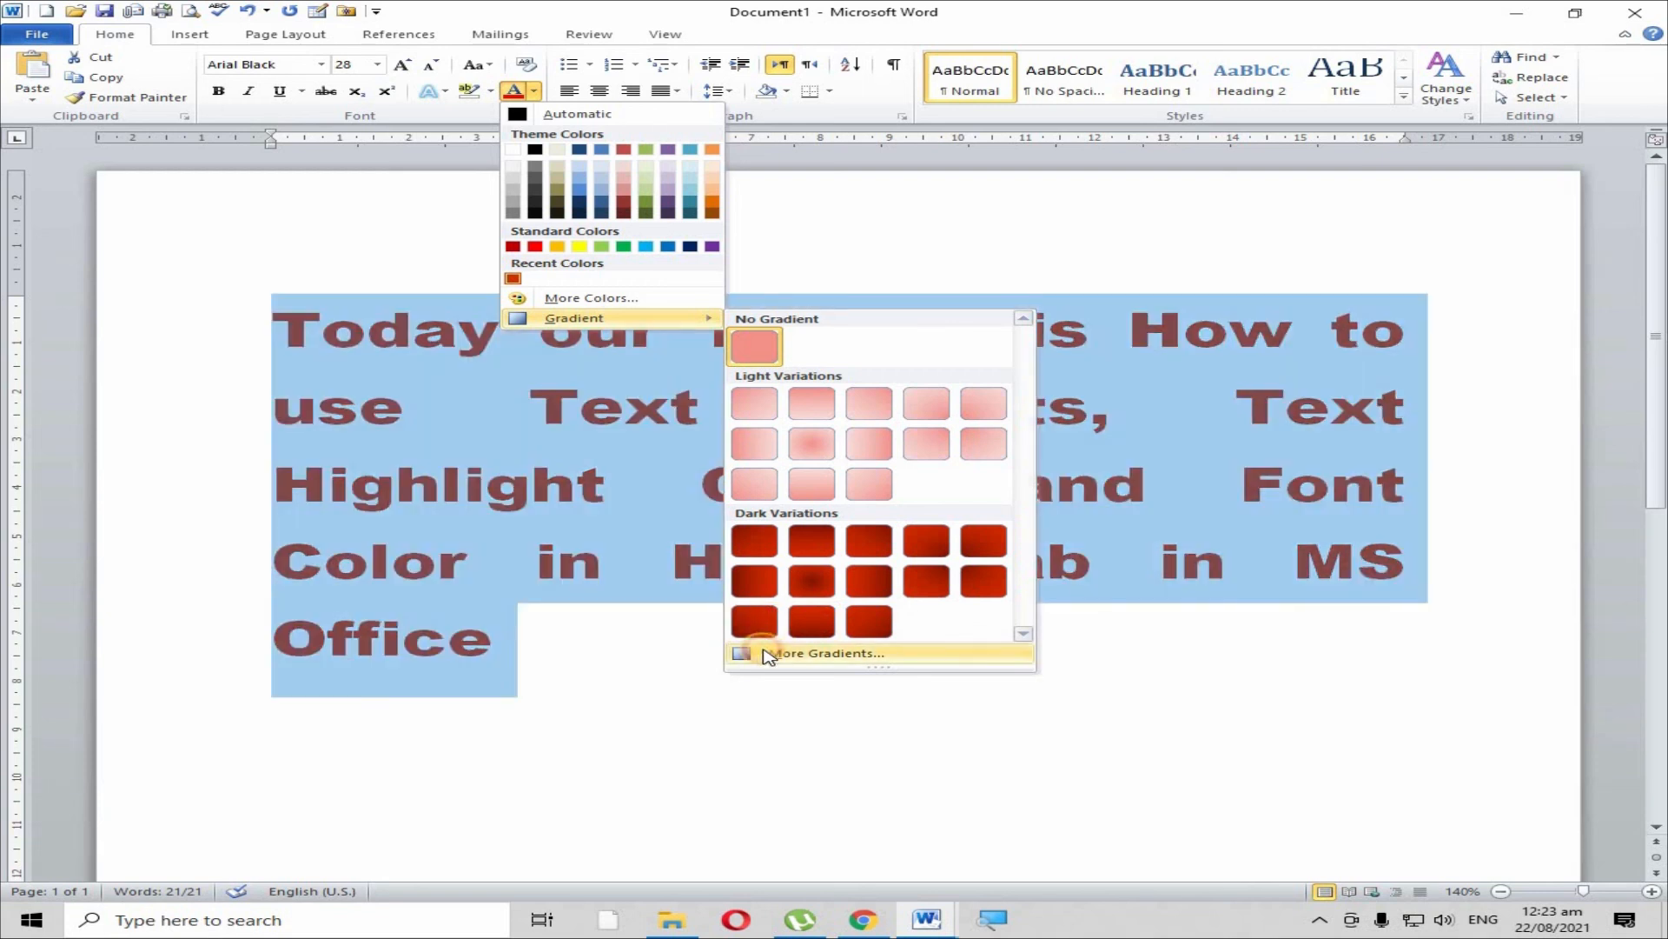
pyautogui.click(765, 653)
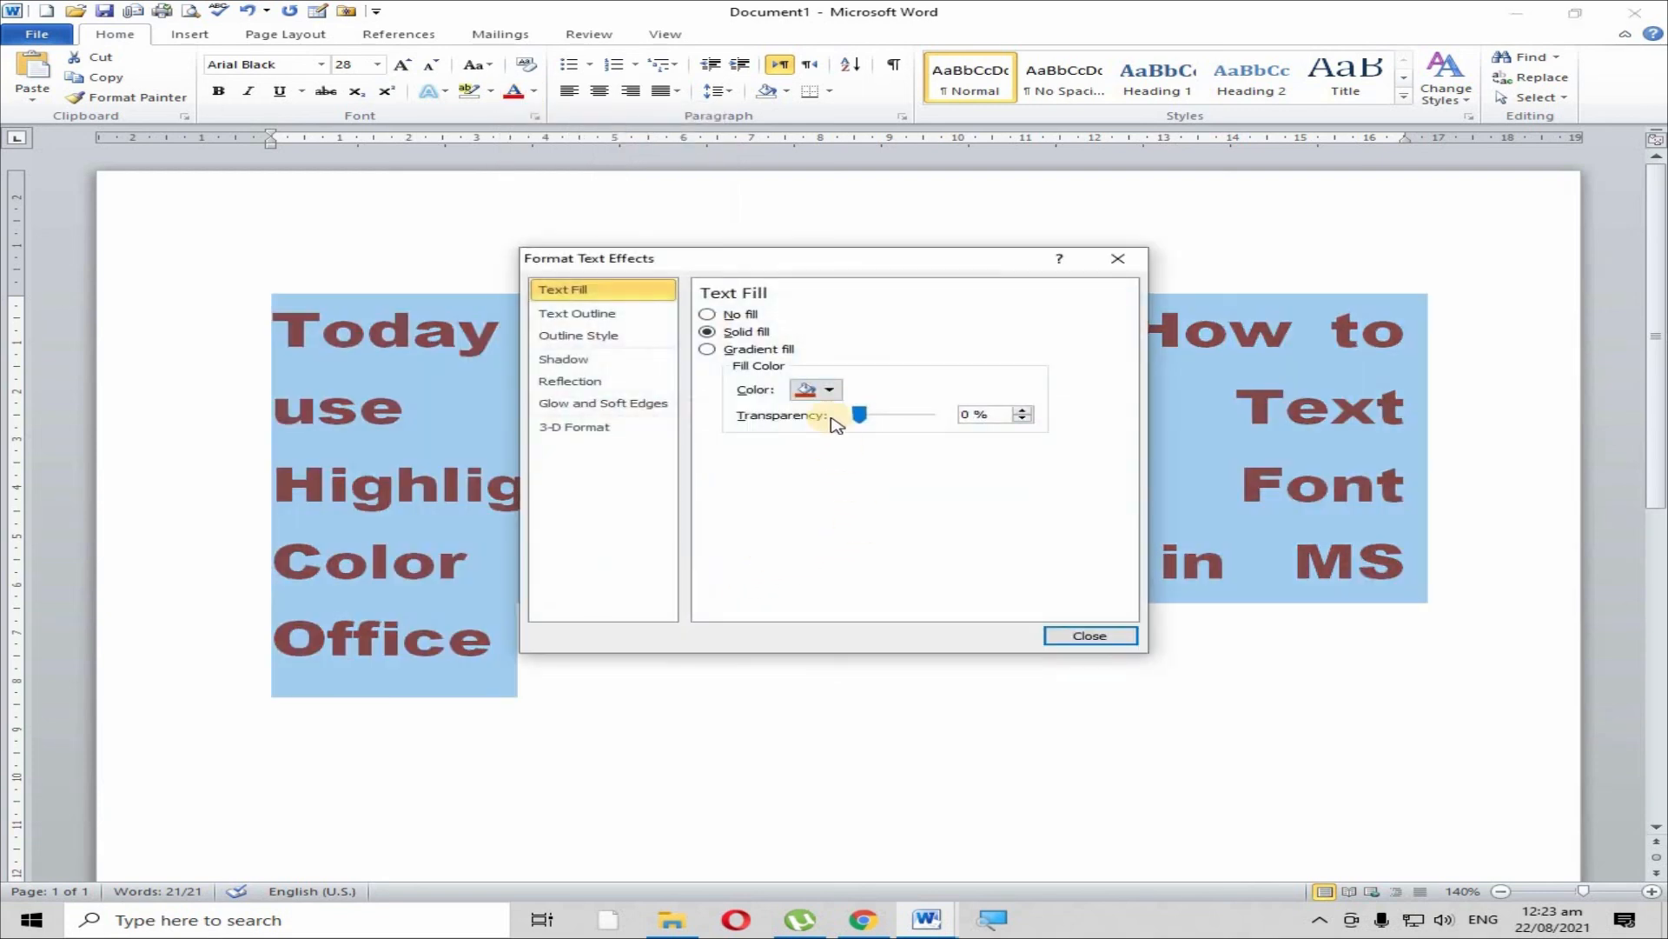
pyautogui.click(824, 390)
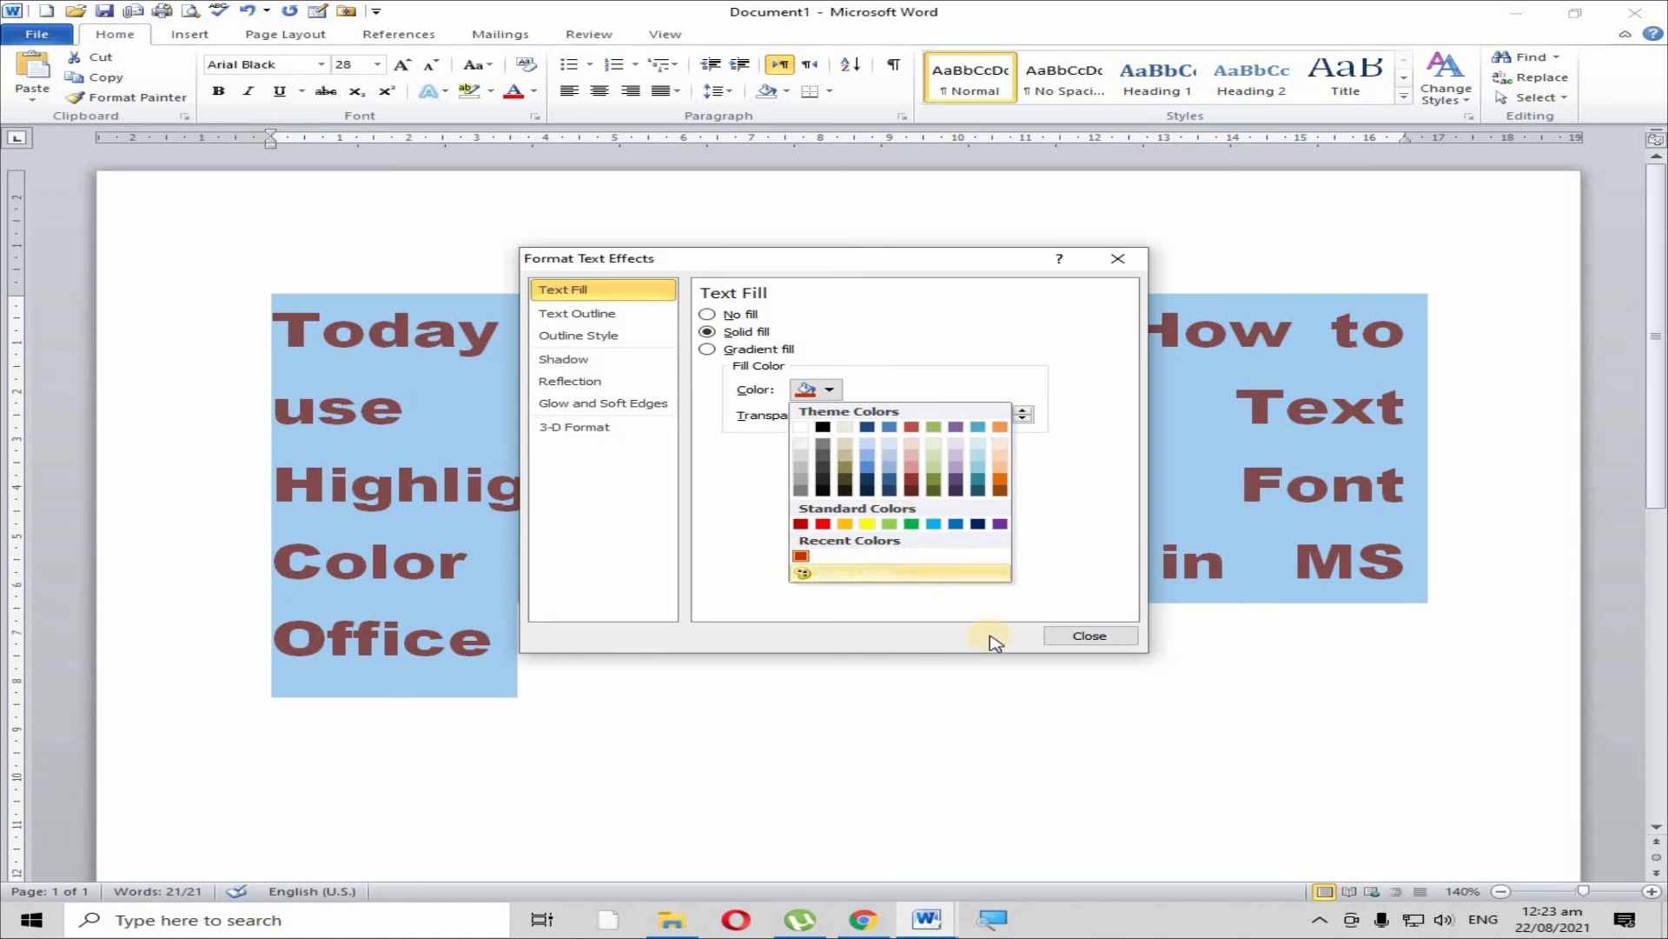
pyautogui.click(1058, 636)
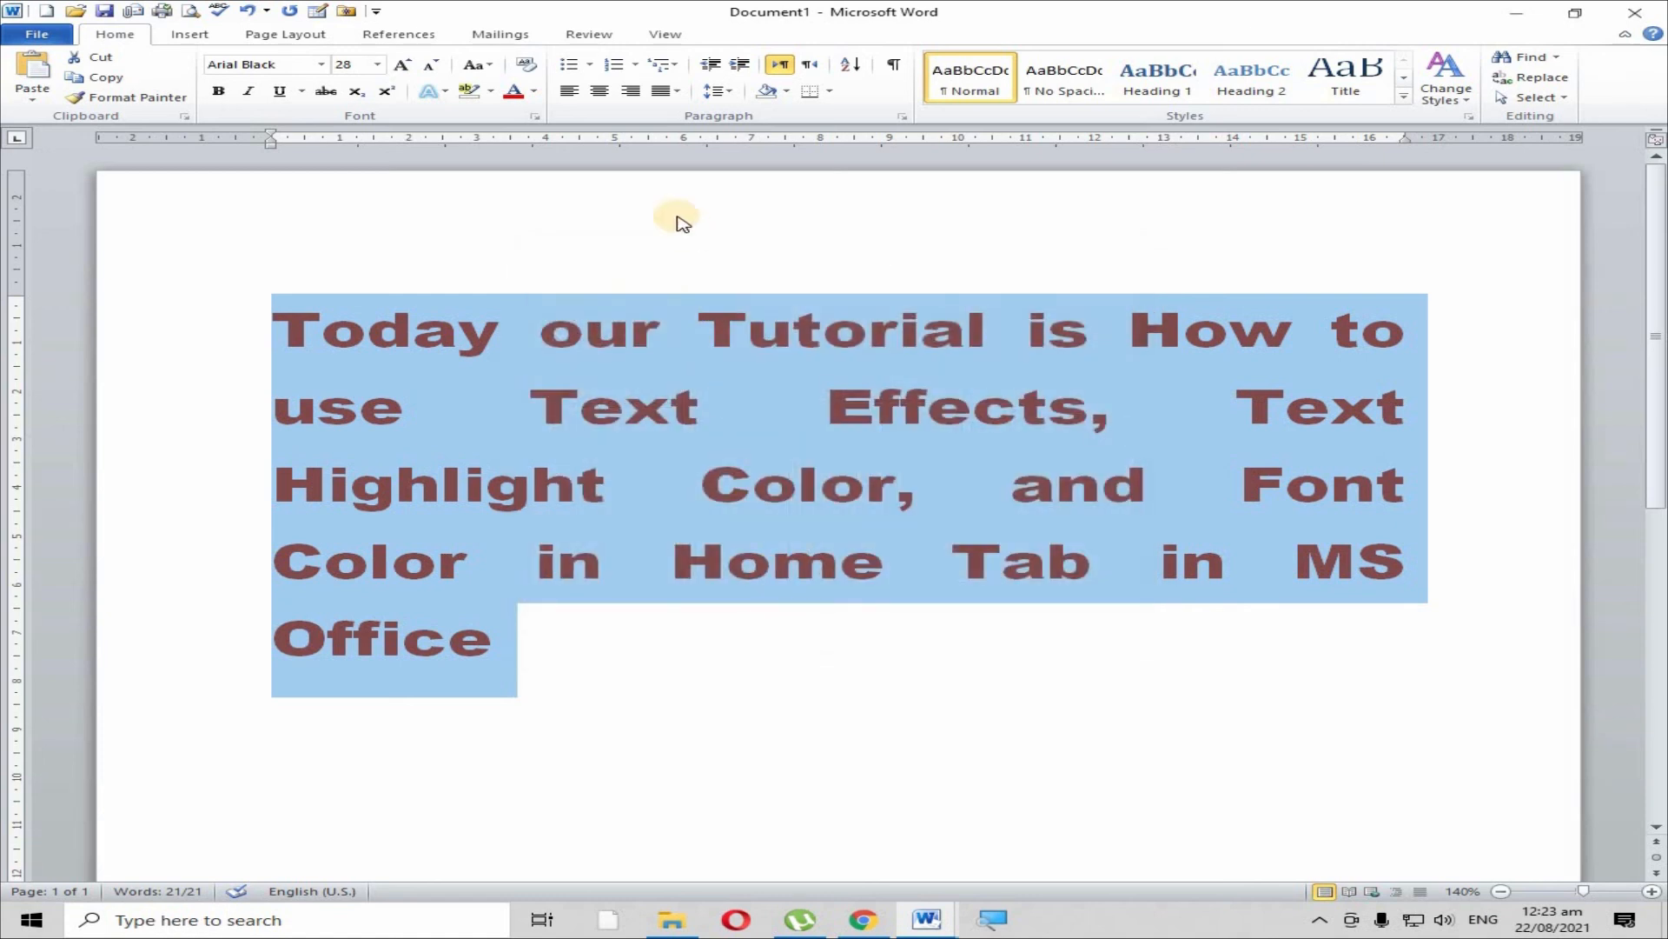
pyautogui.click(534, 91)
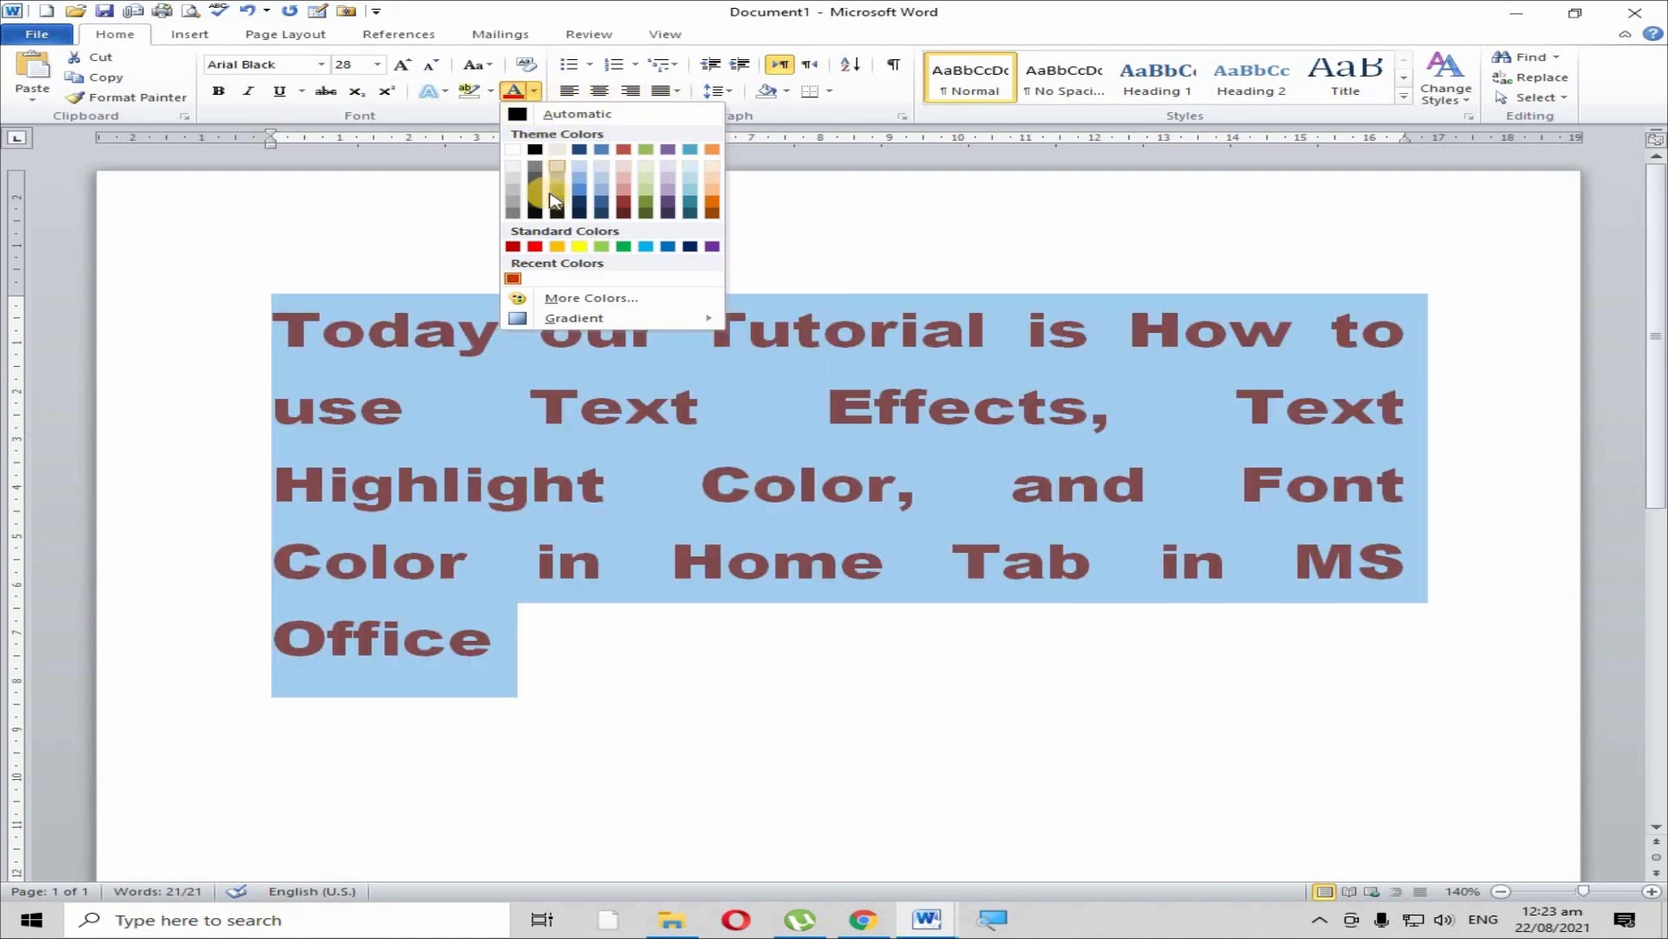
pyautogui.moveTo(598, 328)
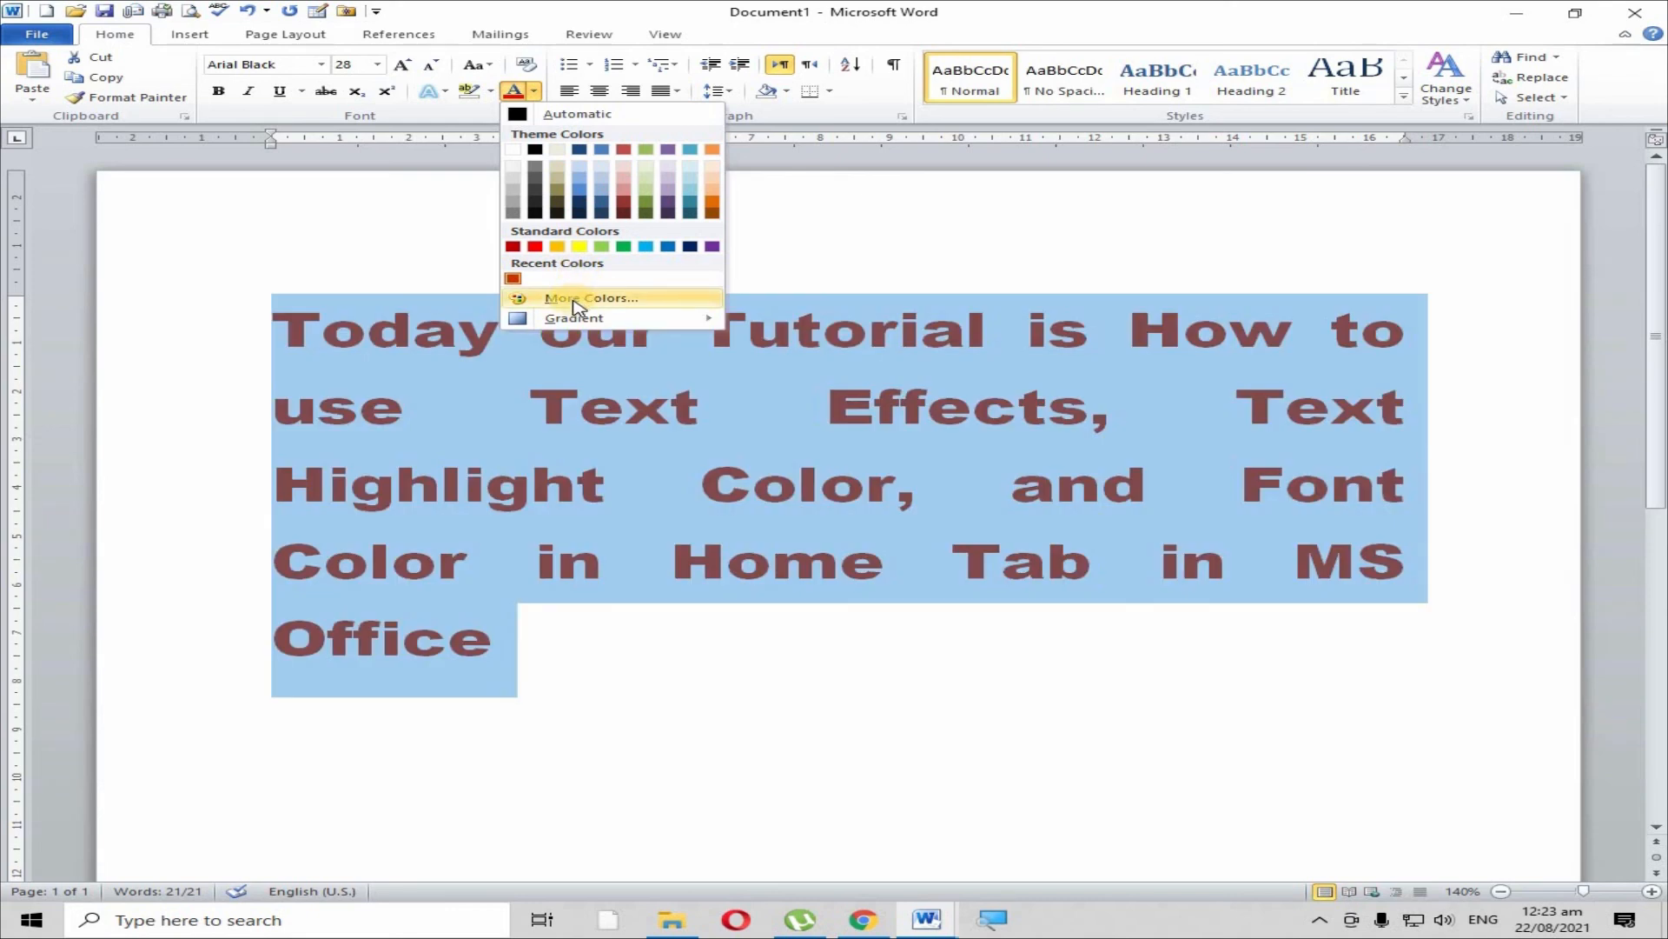
pyautogui.press('Escape')
pyautogui.click(534, 92)
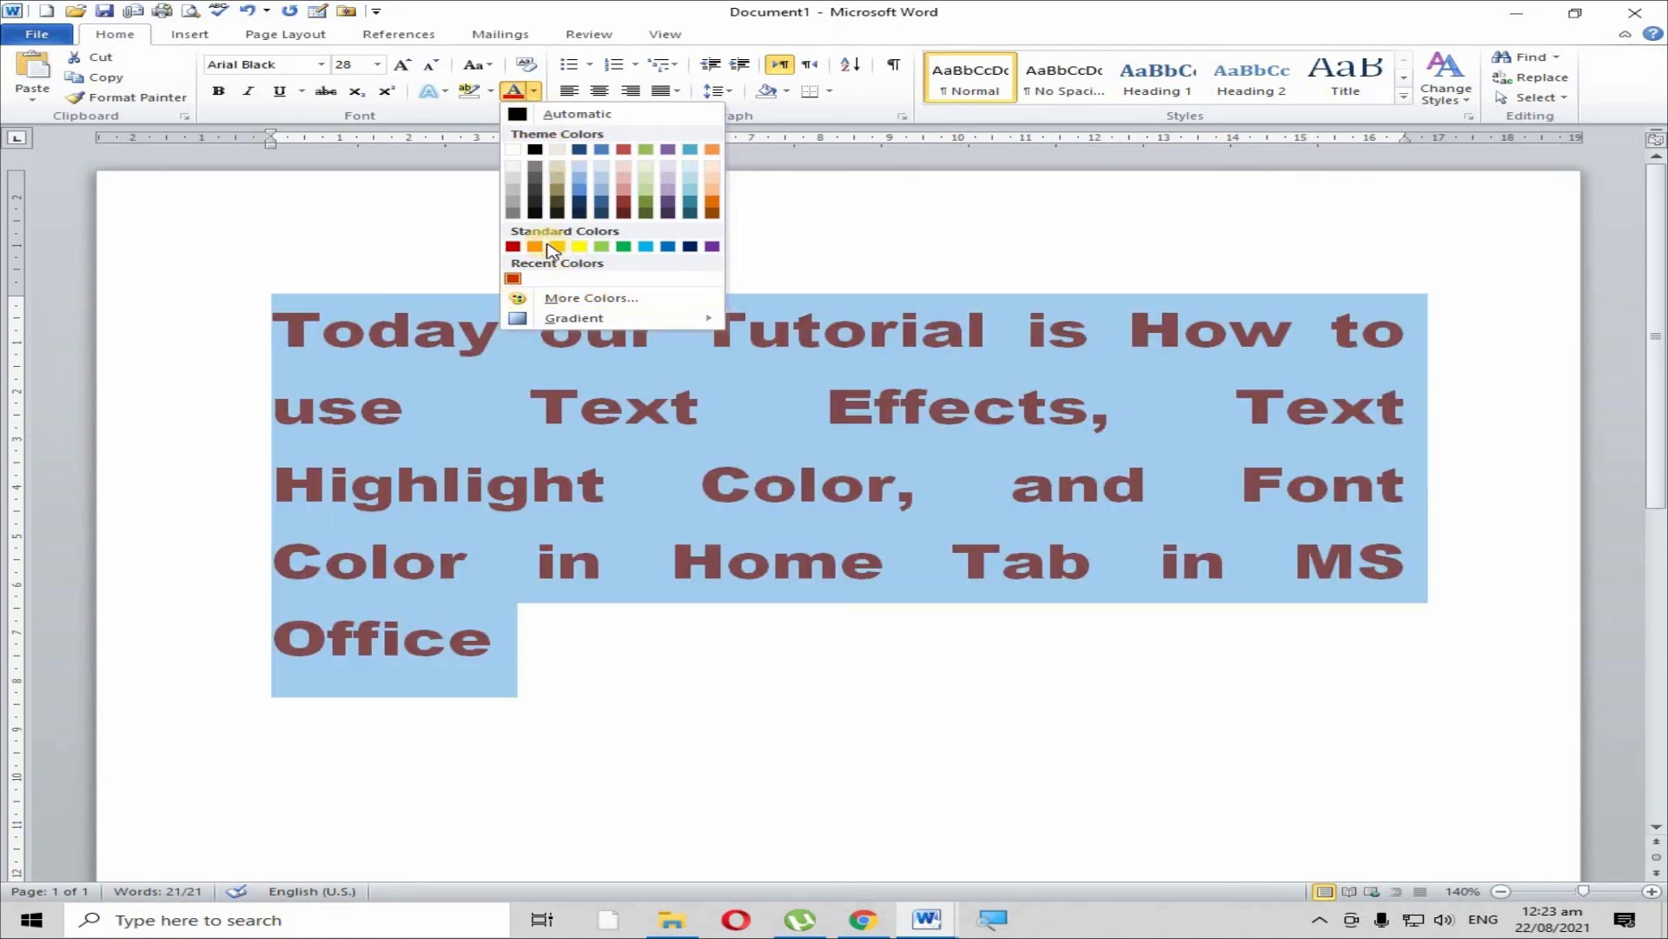
pyautogui.click(445, 231)
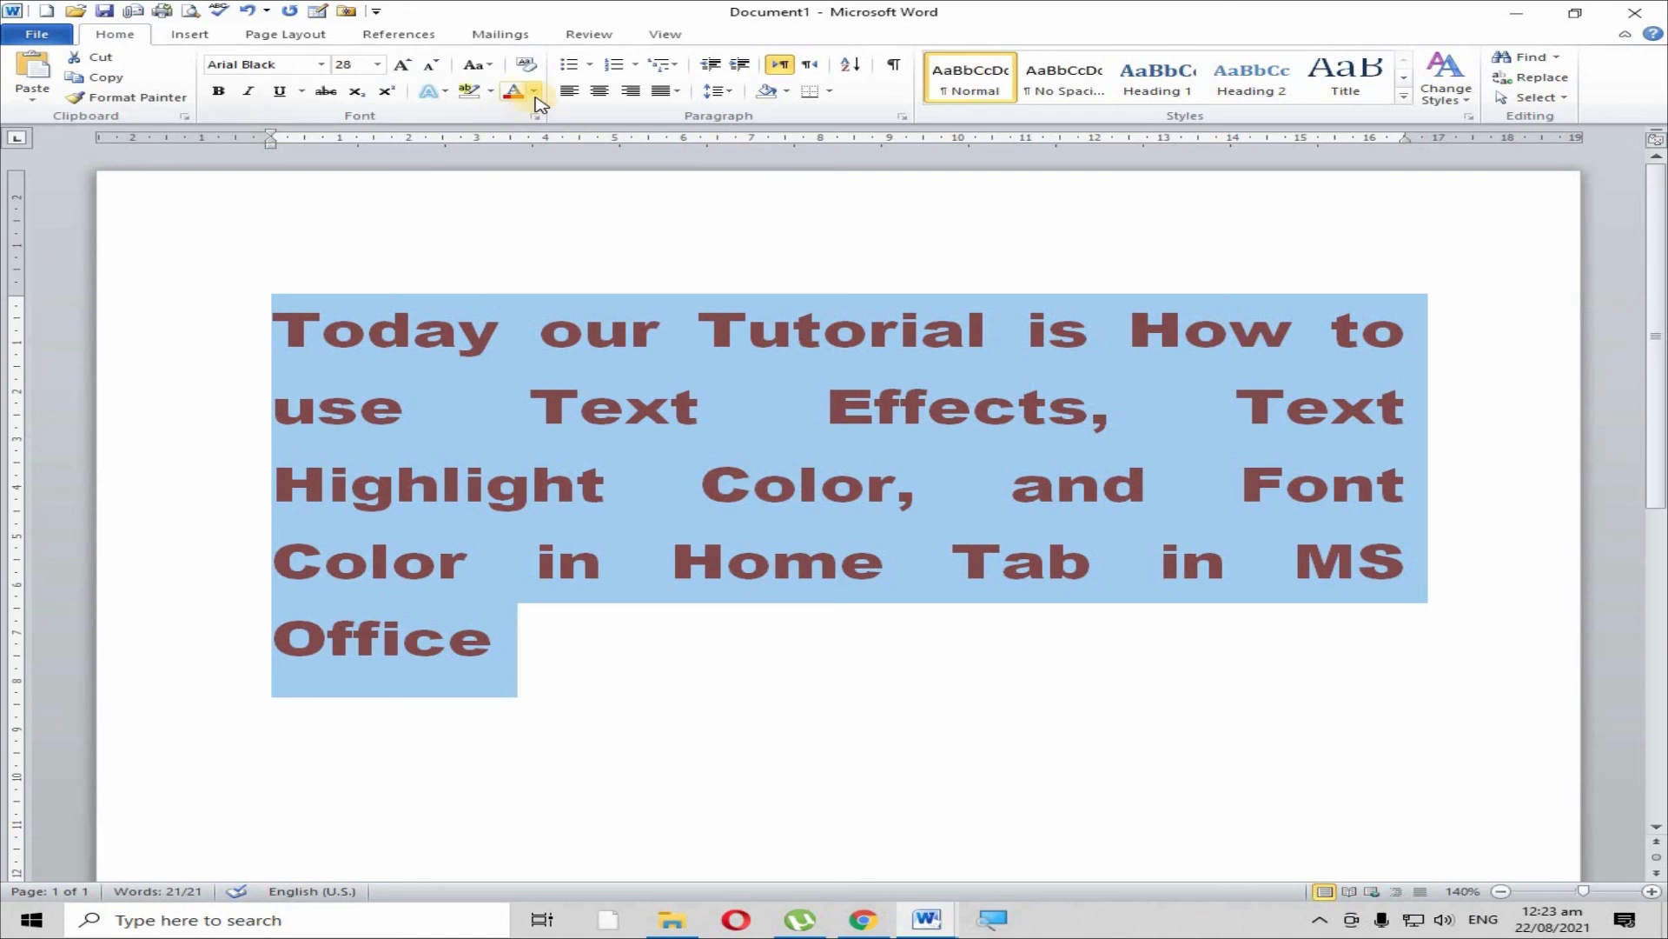
# Set the selected paragraph's font color back to black from the theme colors
pyautogui.click(534, 93)
pyautogui.click(536, 150)
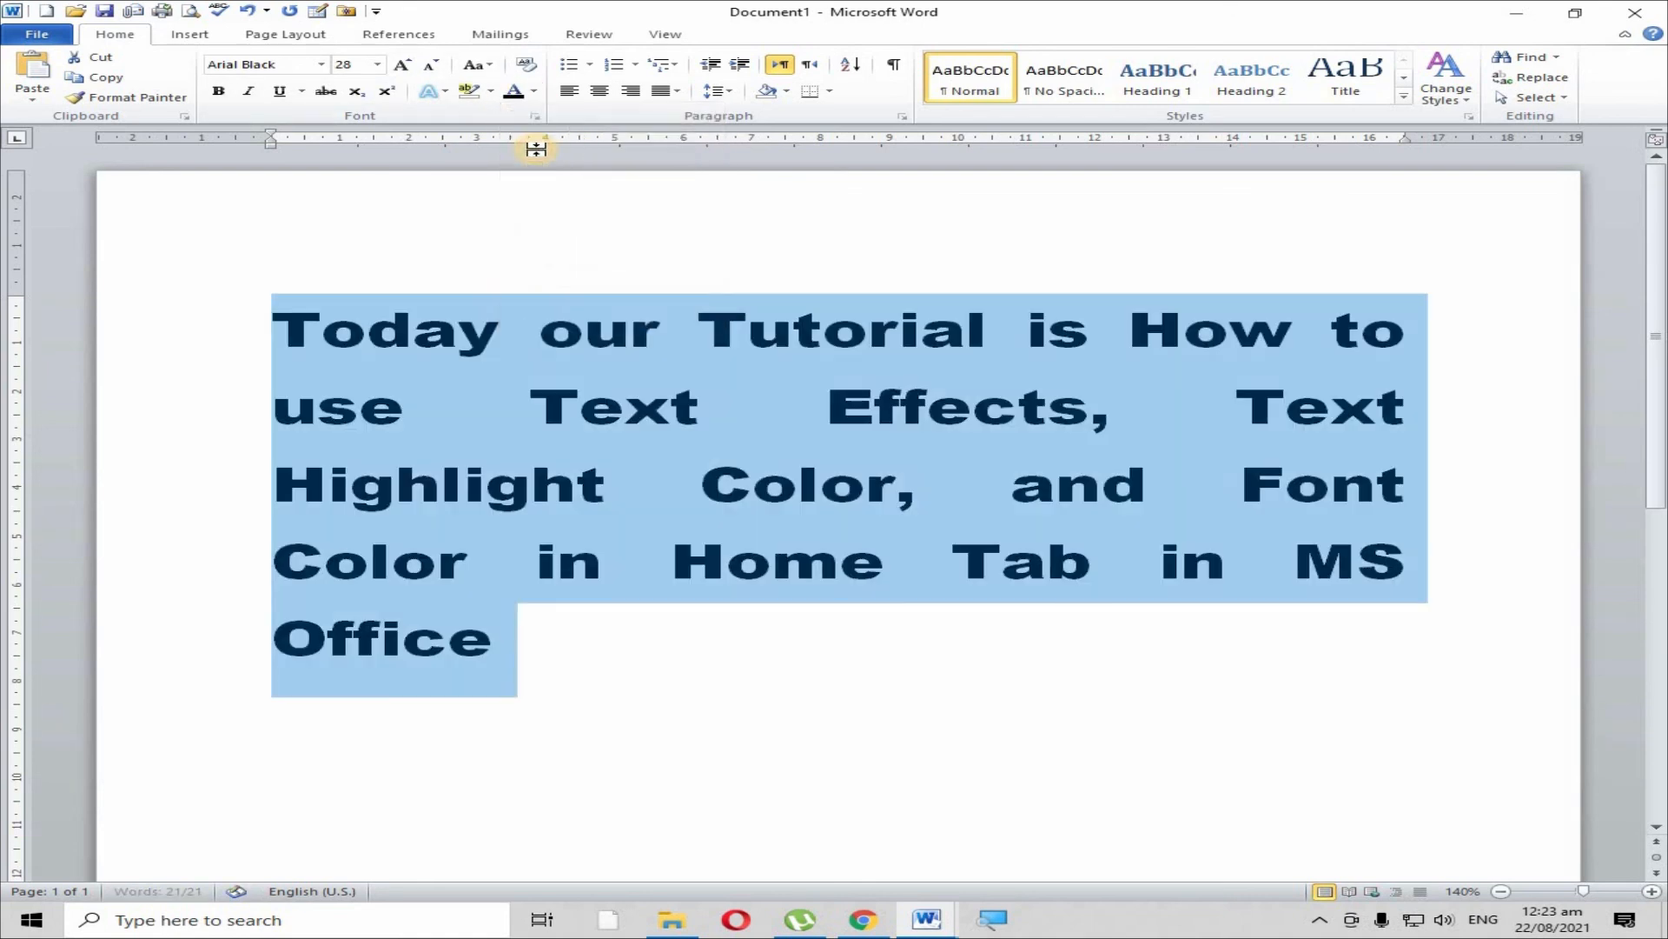